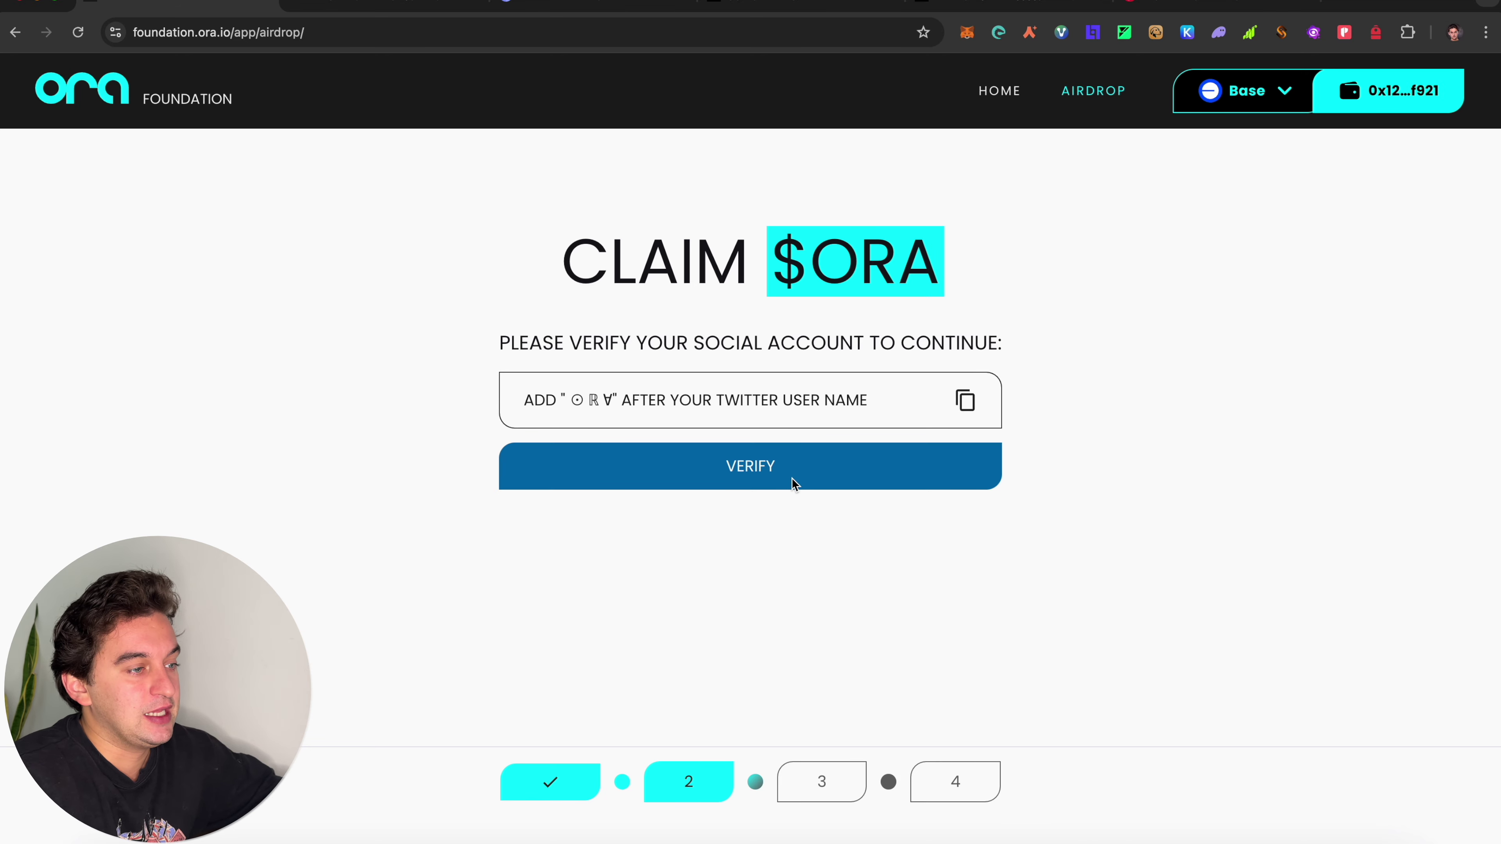
Try to verify the social account for the $ORA airdrop claim through the X authorization page
left_click_drag(585, 406, 650, 408)
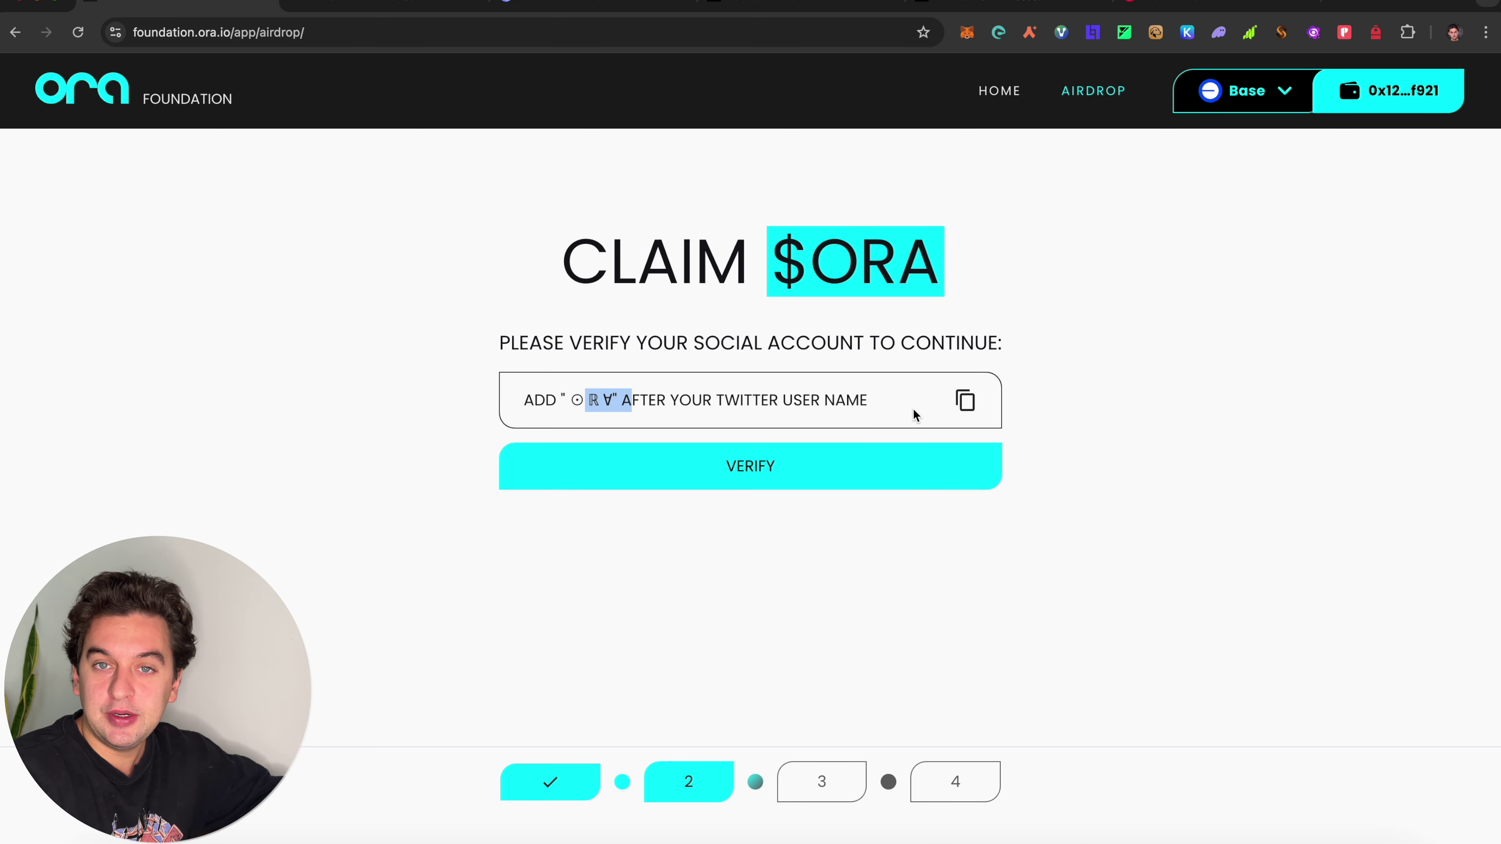
left_click(903, 473)
left_click(643, 458)
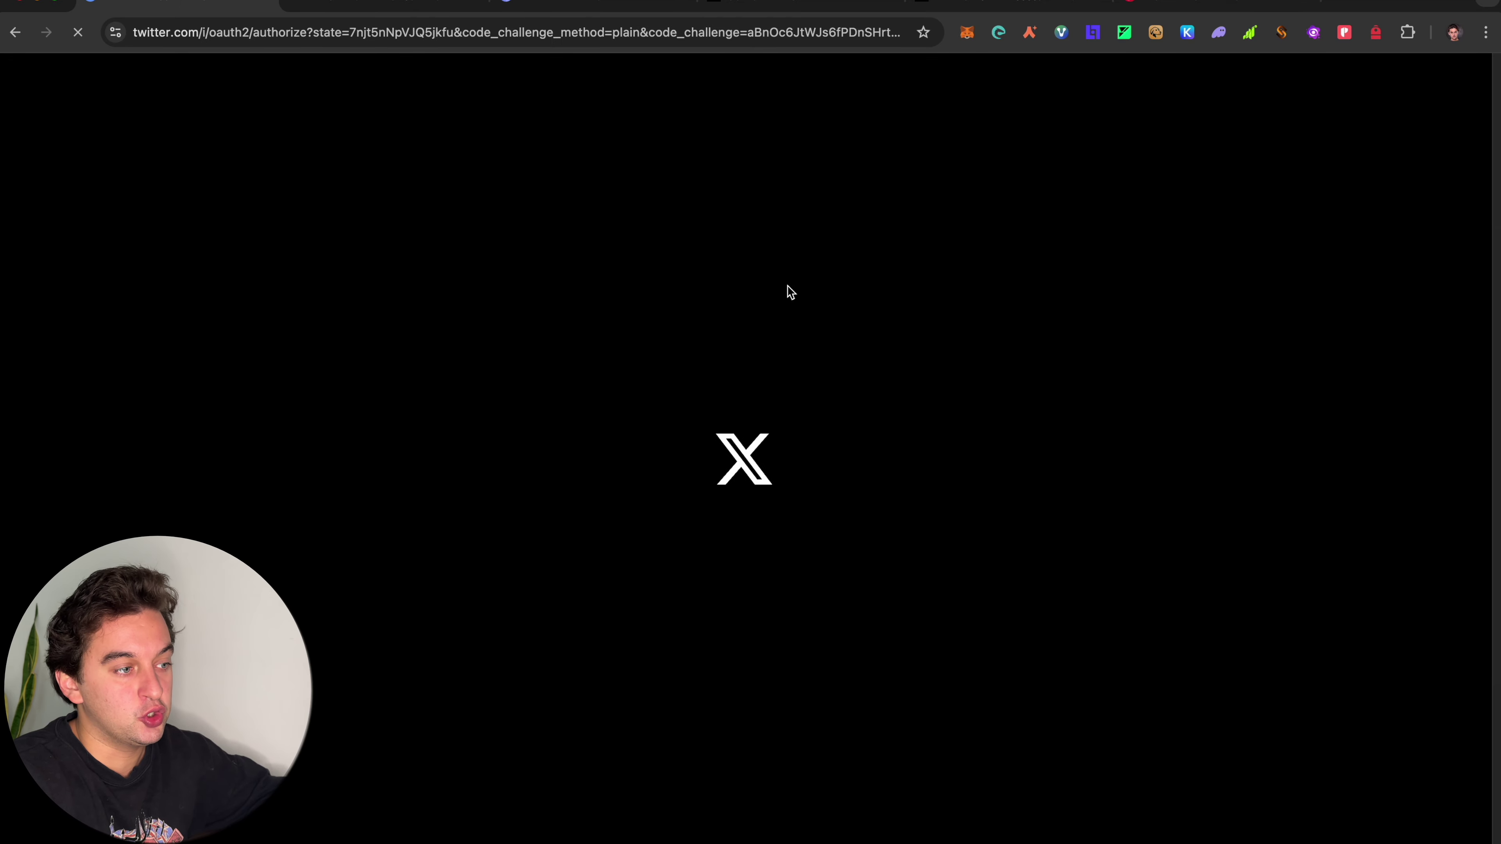
left_click(780, 500)
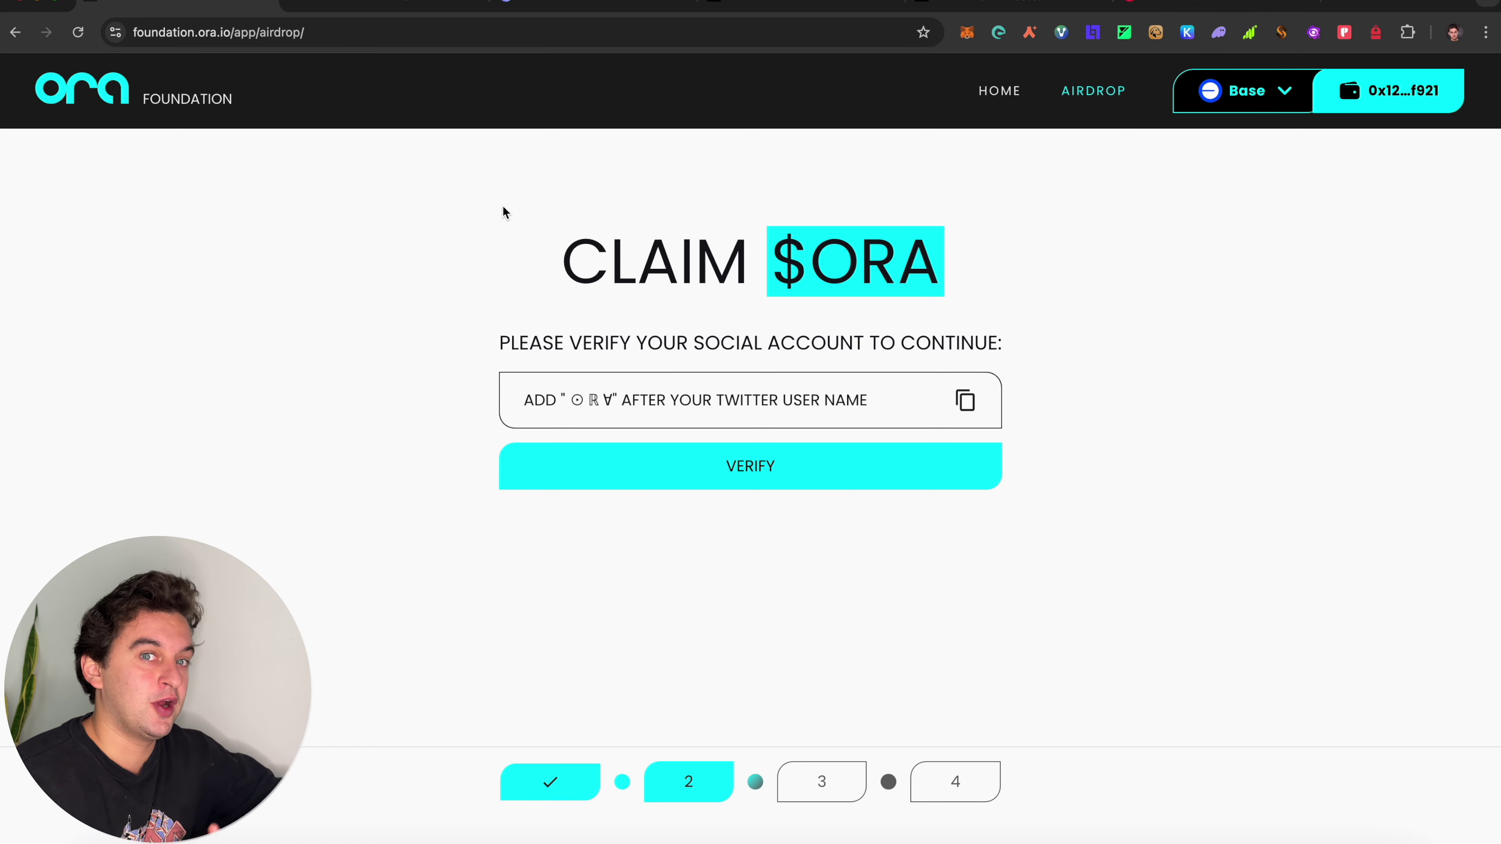
Open the ORA Foundation home page and look over its sections on blockchain intelligence and governance
left_click(1011, 94)
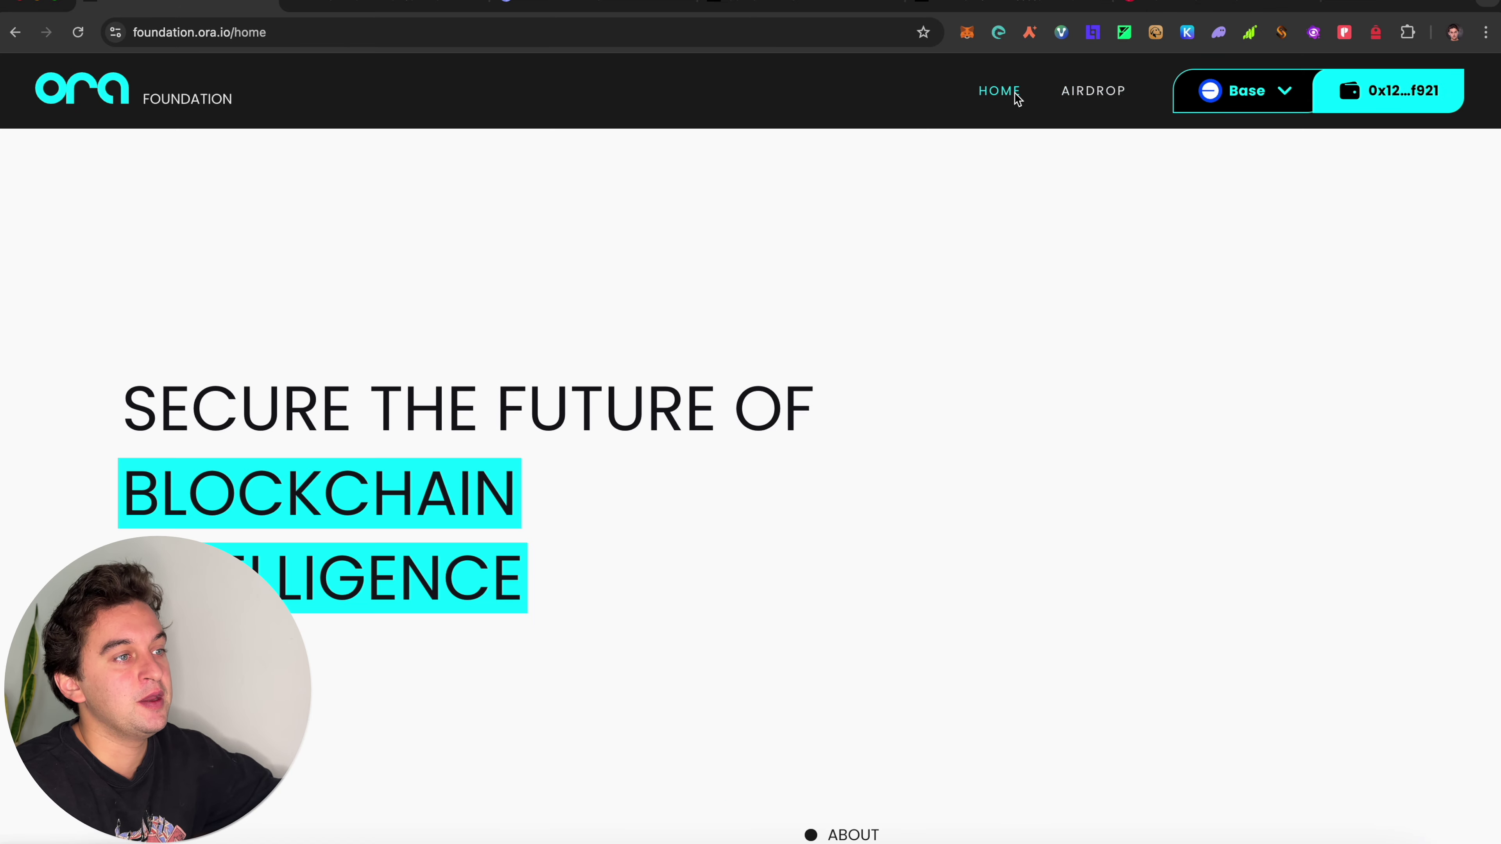
scroll(562, 427, "down", 10)
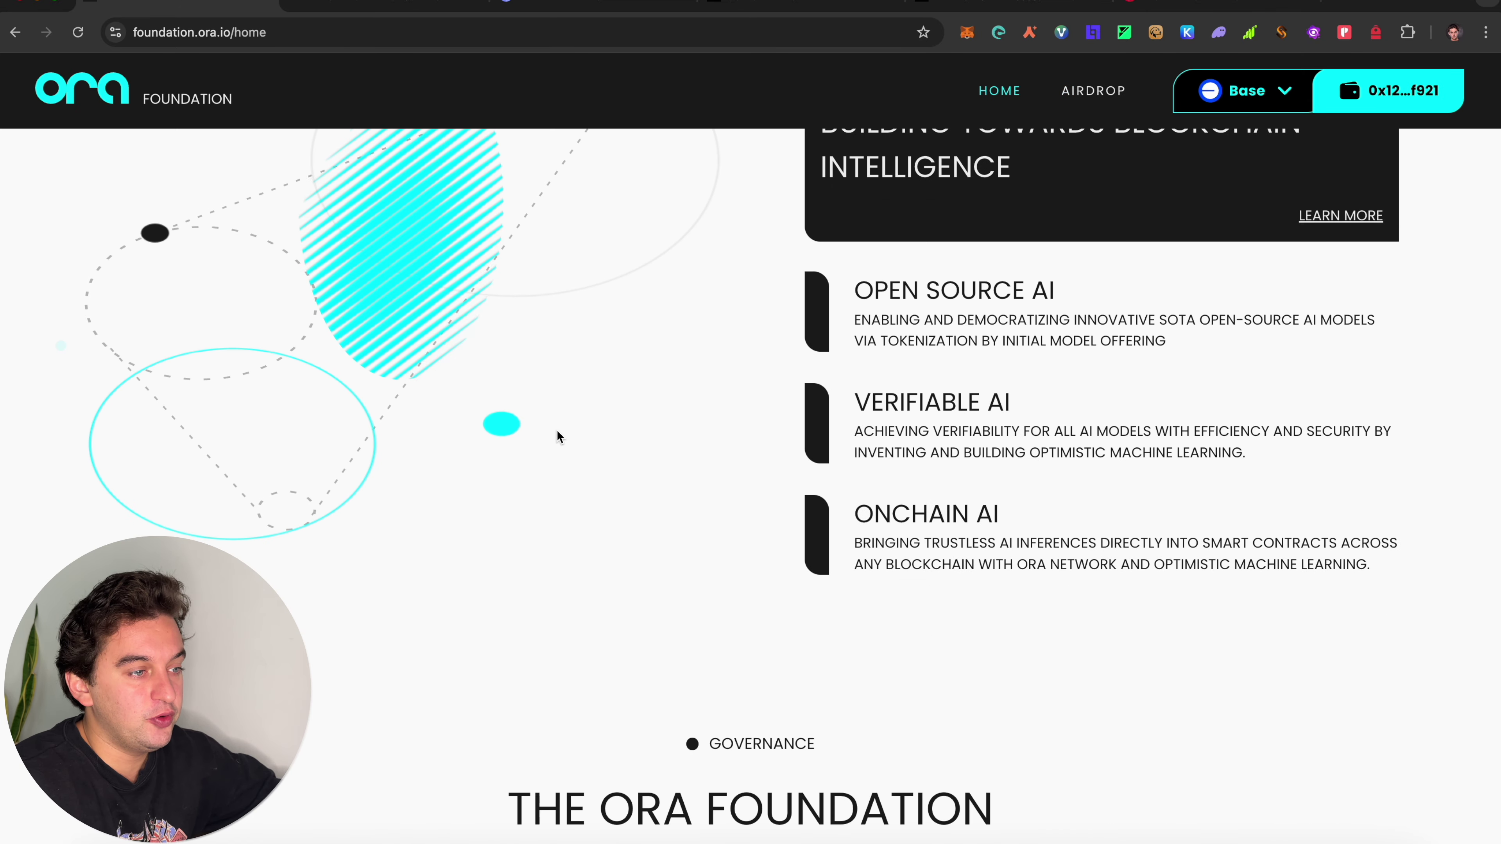
Switch to Hyperliquid and view the spot coin list from the HYPE-USD trading page, closing it without choosing a coin
left_click(366, 5)
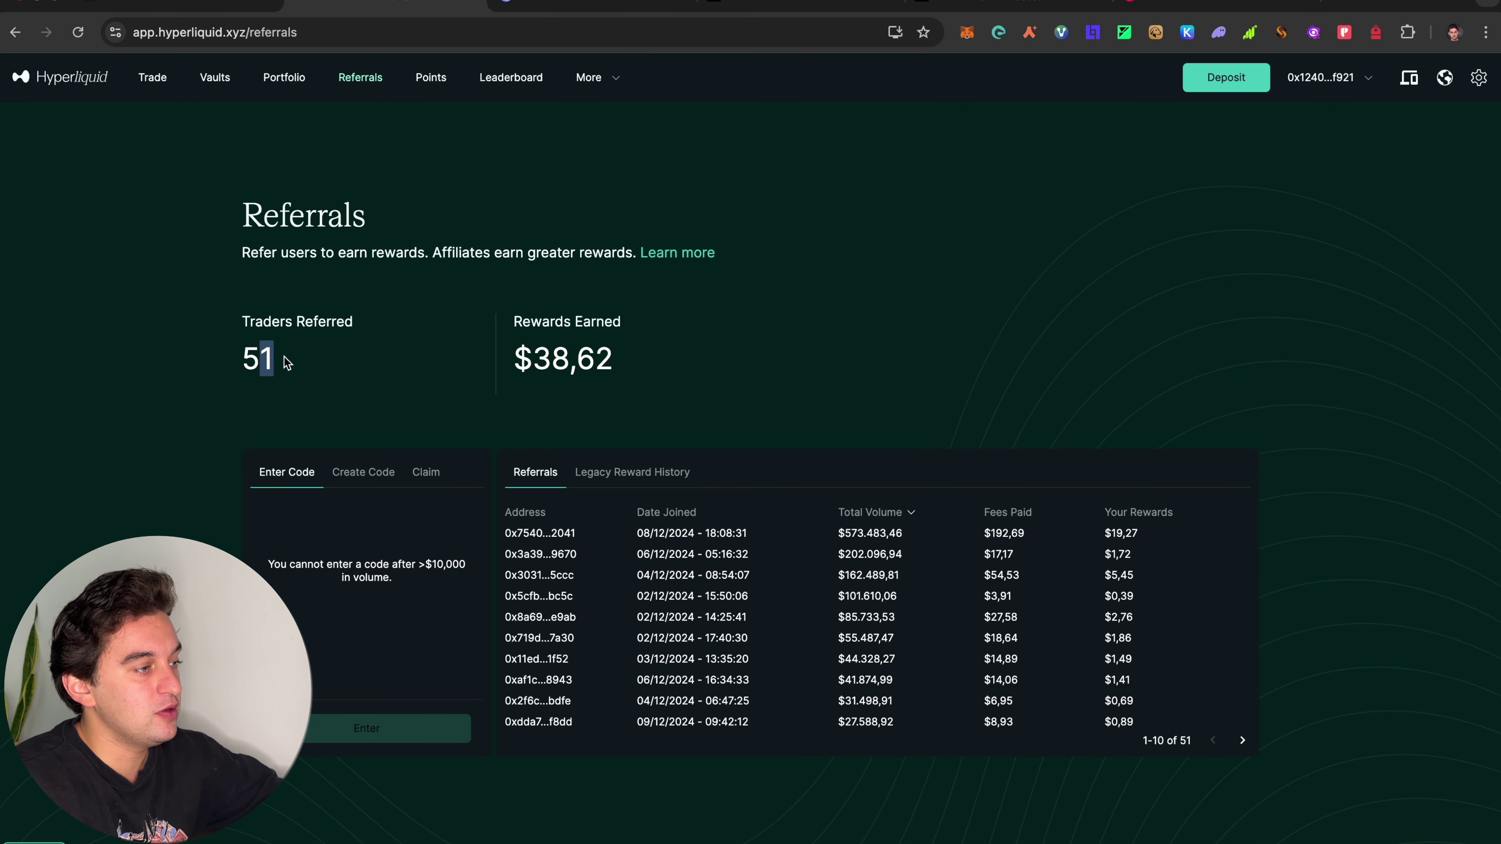
left_click(152, 78)
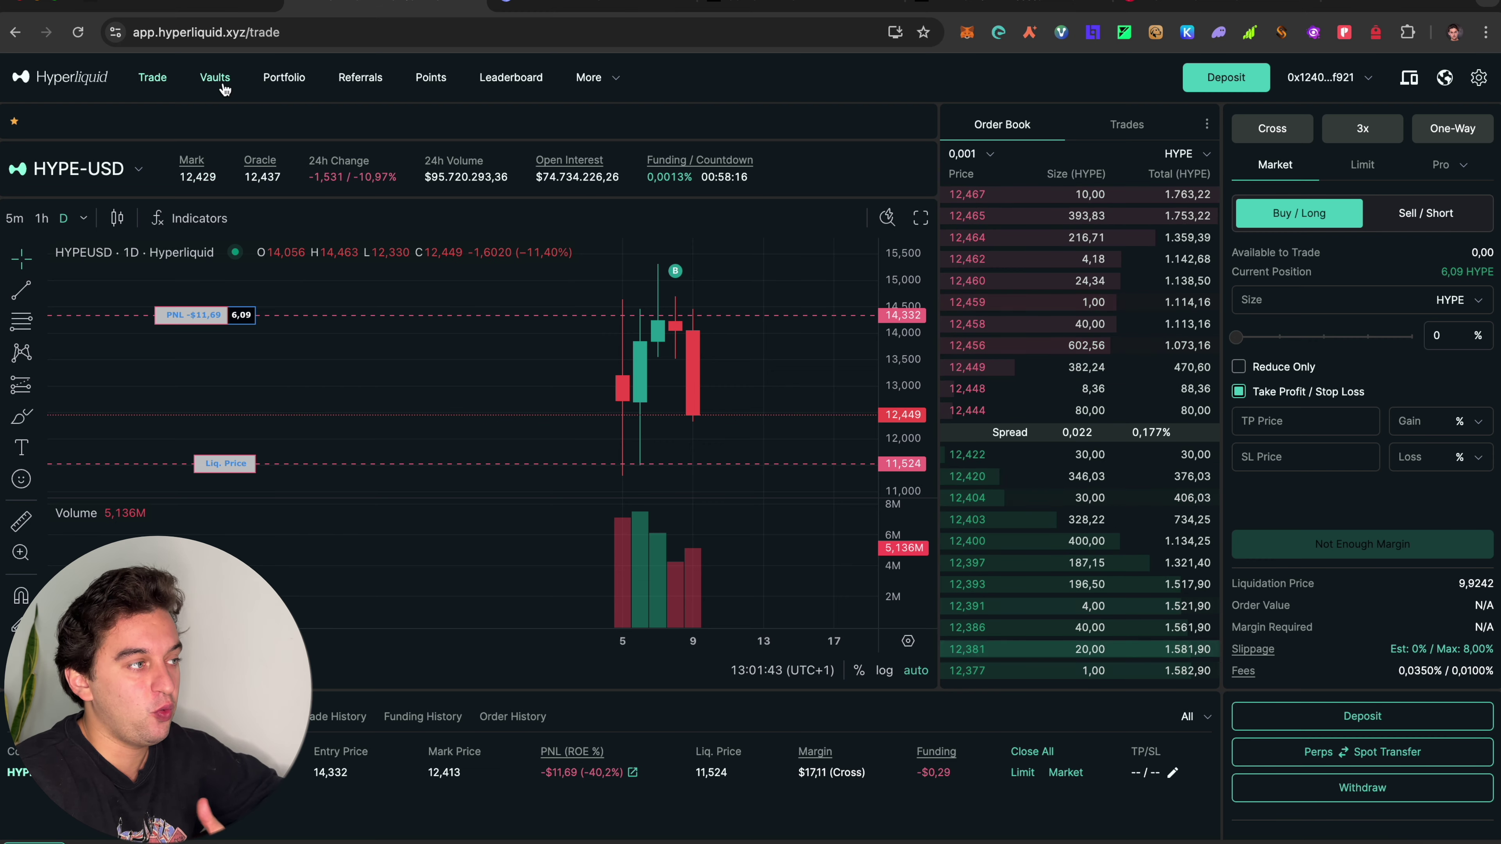
left_click(135, 173)
left_click(121, 249)
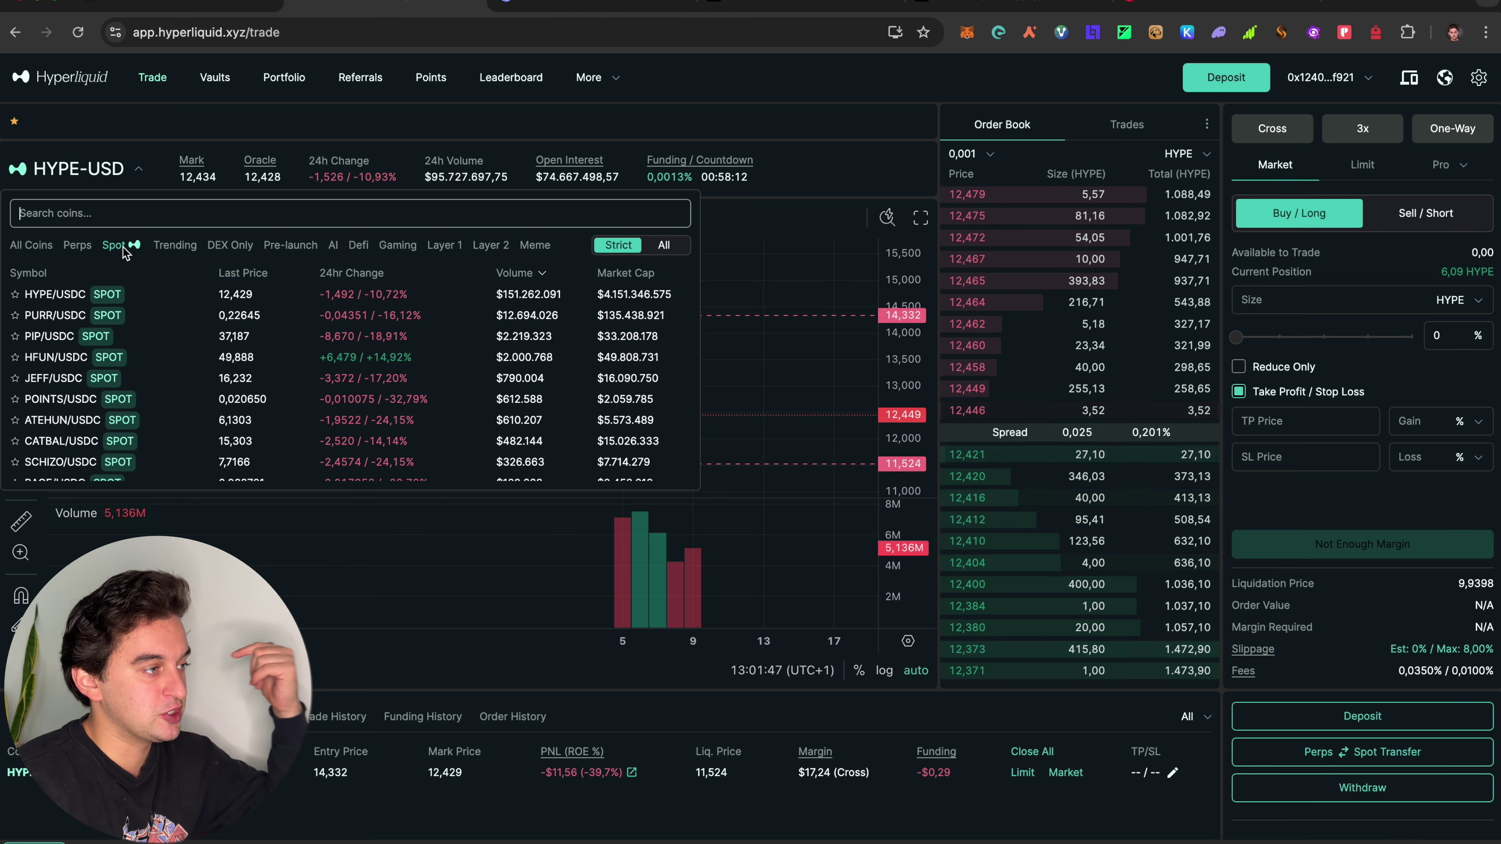
left_click(283, 142)
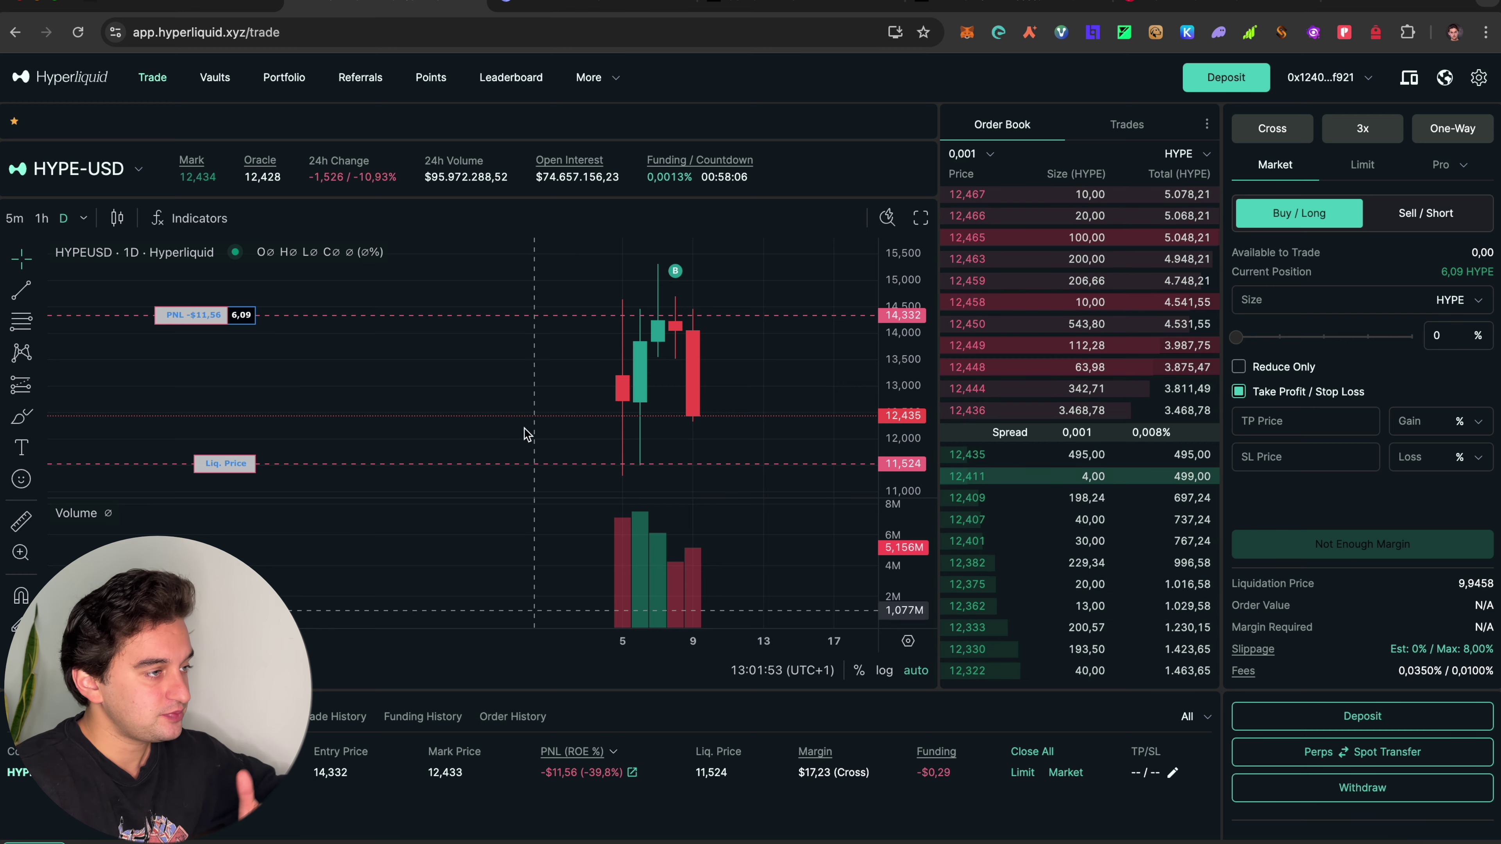
View the Hyperliquidity Provider (HLP) vault's details, then return to the HYPE-USD trading page
left_click(216, 79)
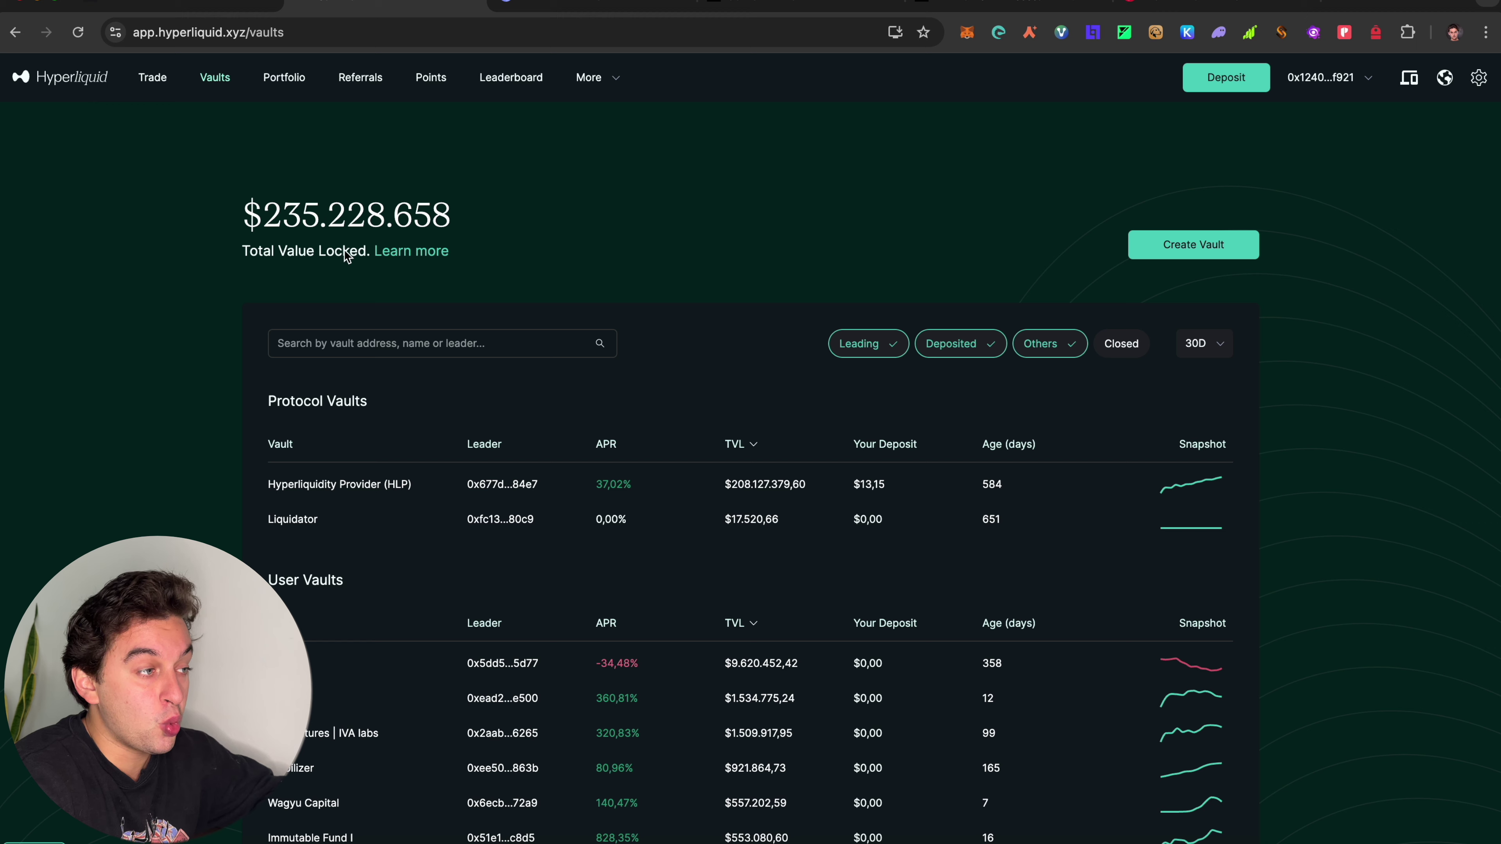
left_click(520, 488)
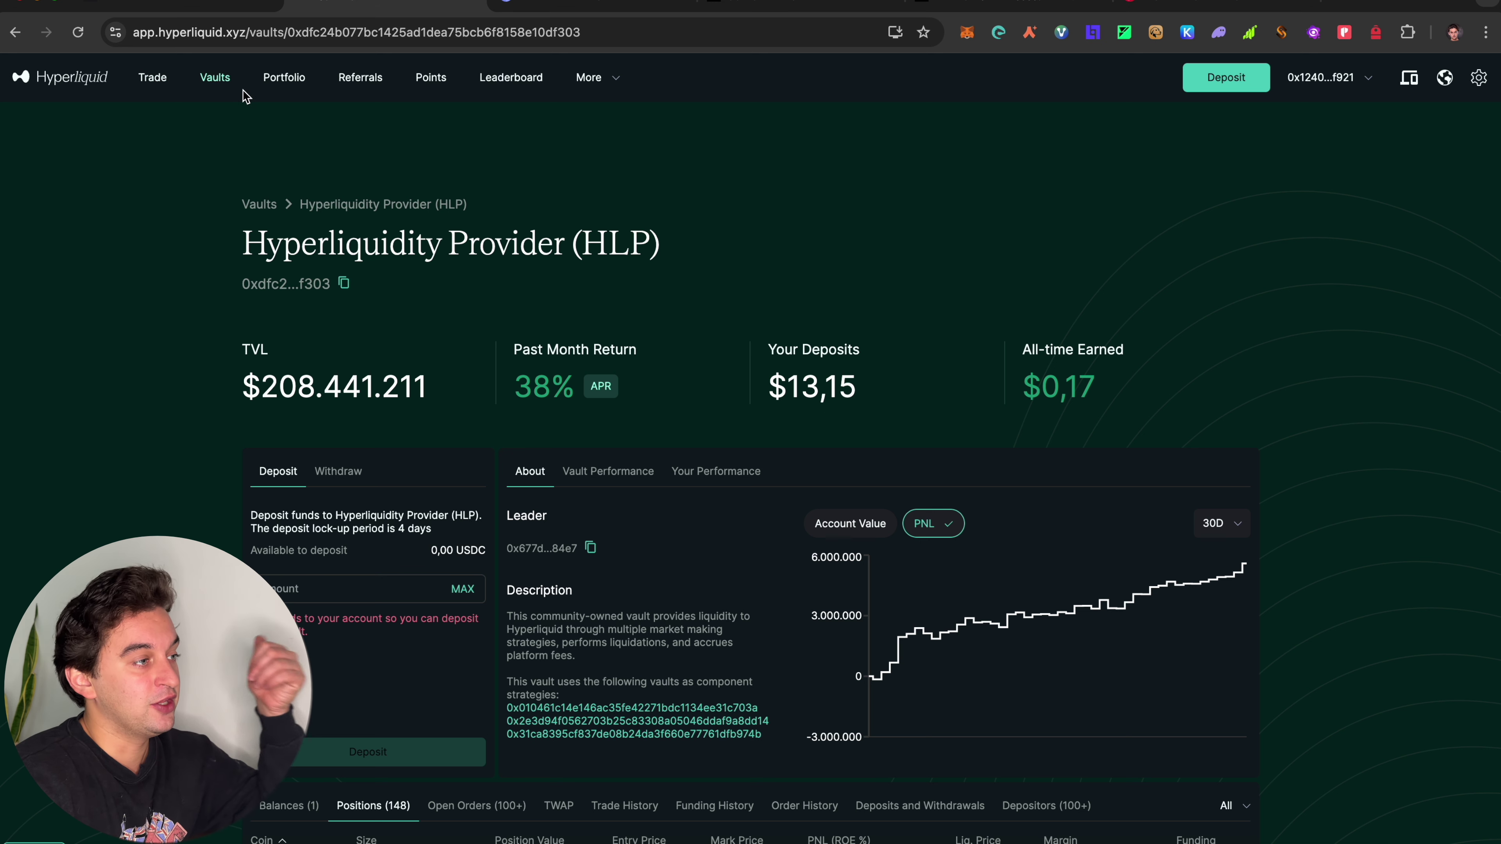
left_click(152, 84)
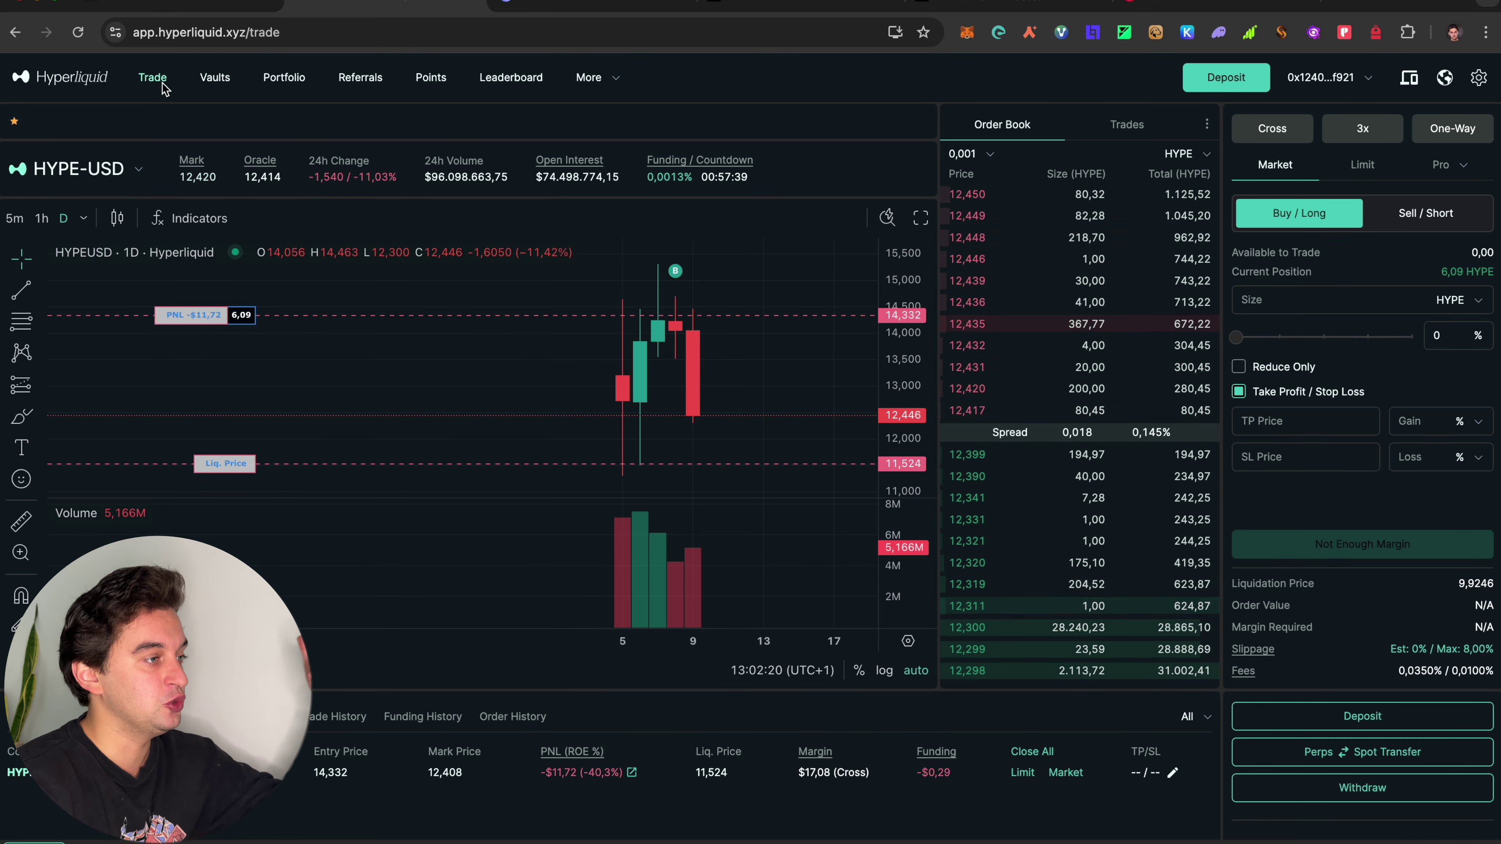
Open the Points page and read how points are earned and when they are distributed
left_click(431, 82)
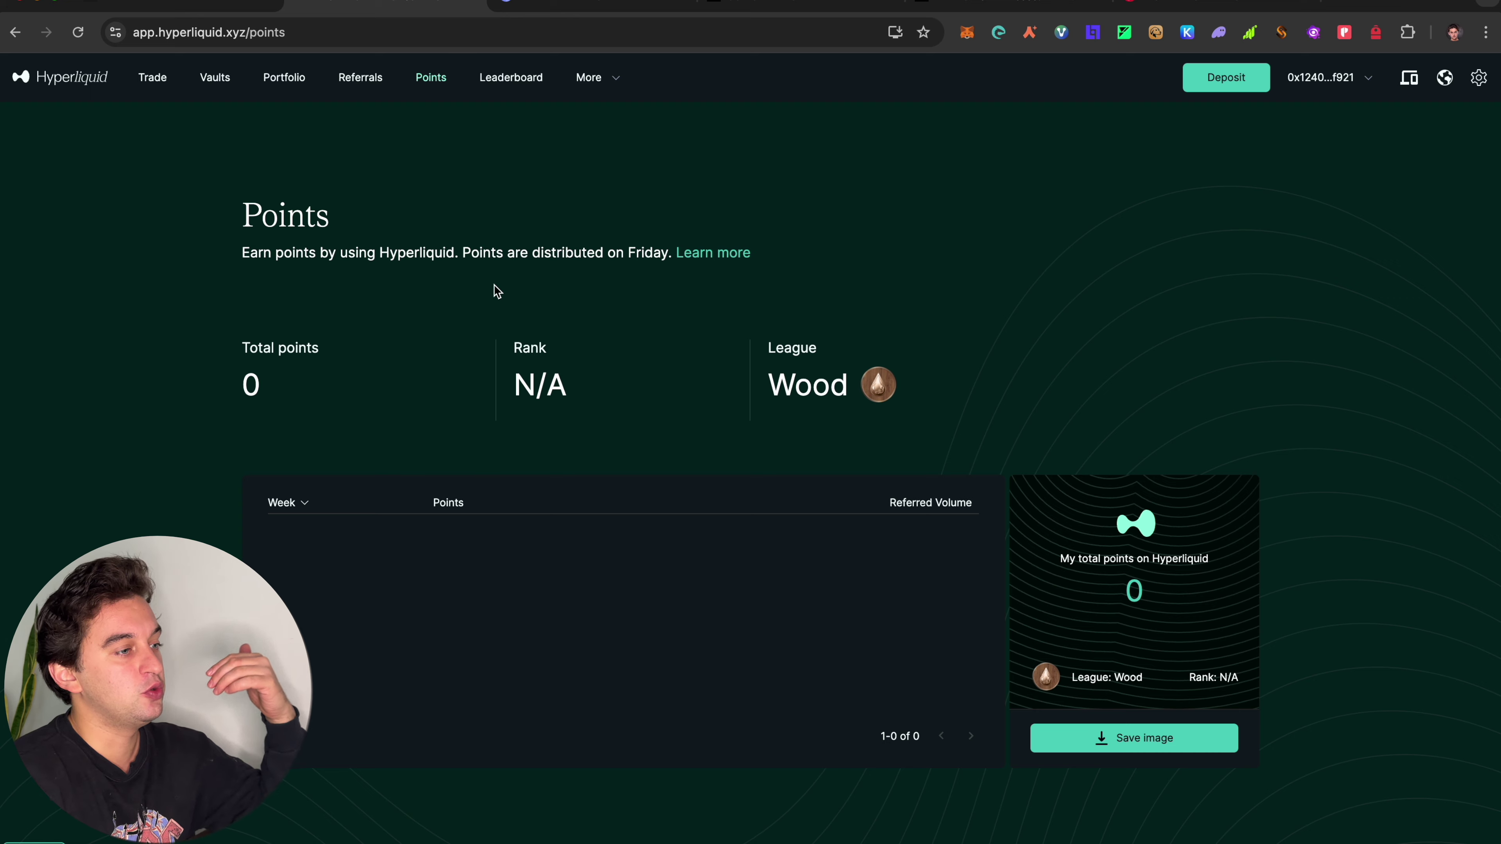
left_click_drag(261, 259, 620, 265)
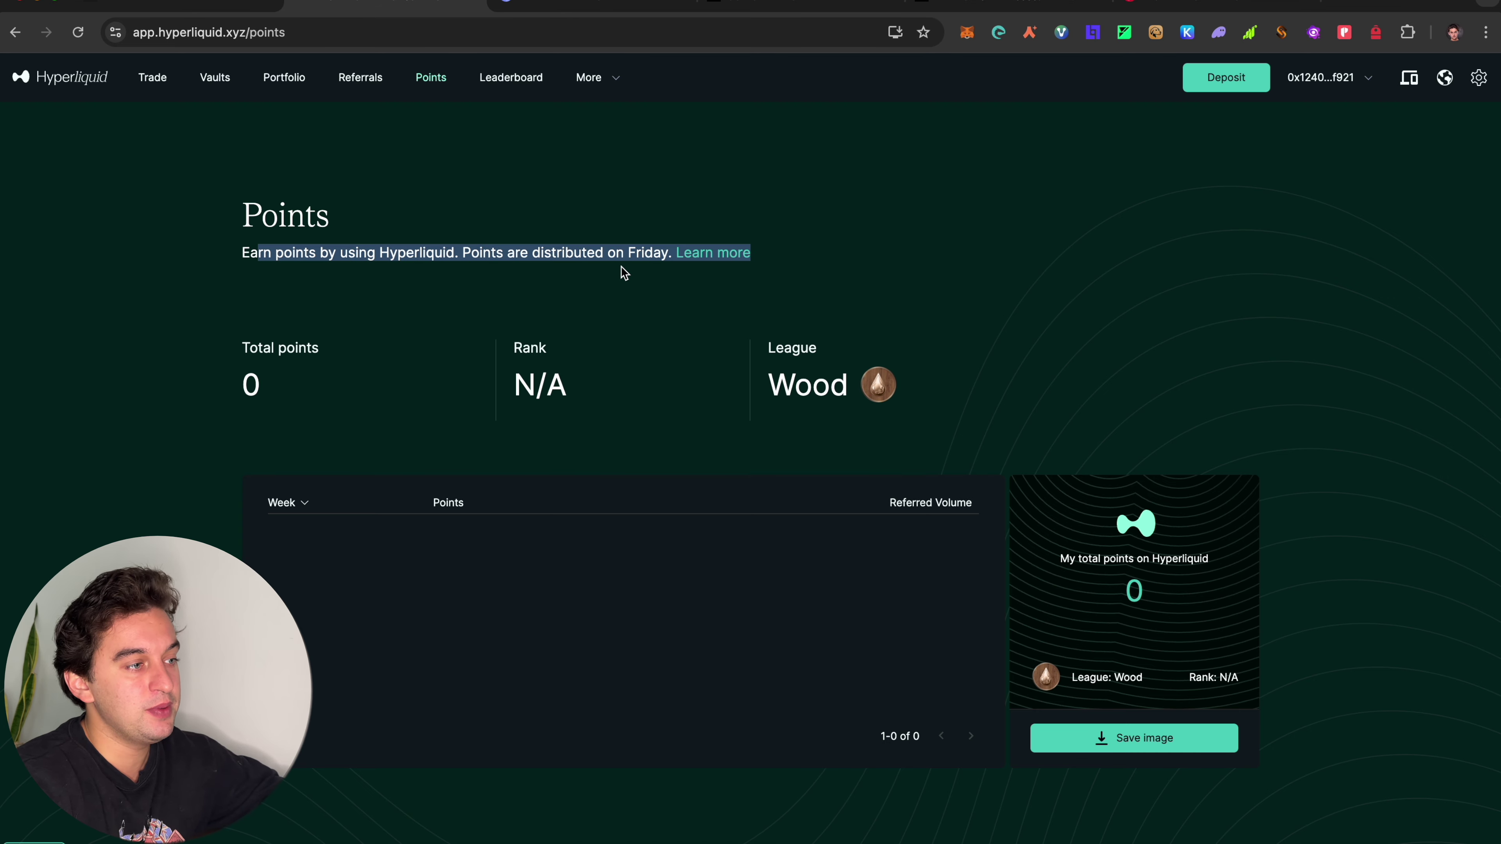
left_click(638, 253)
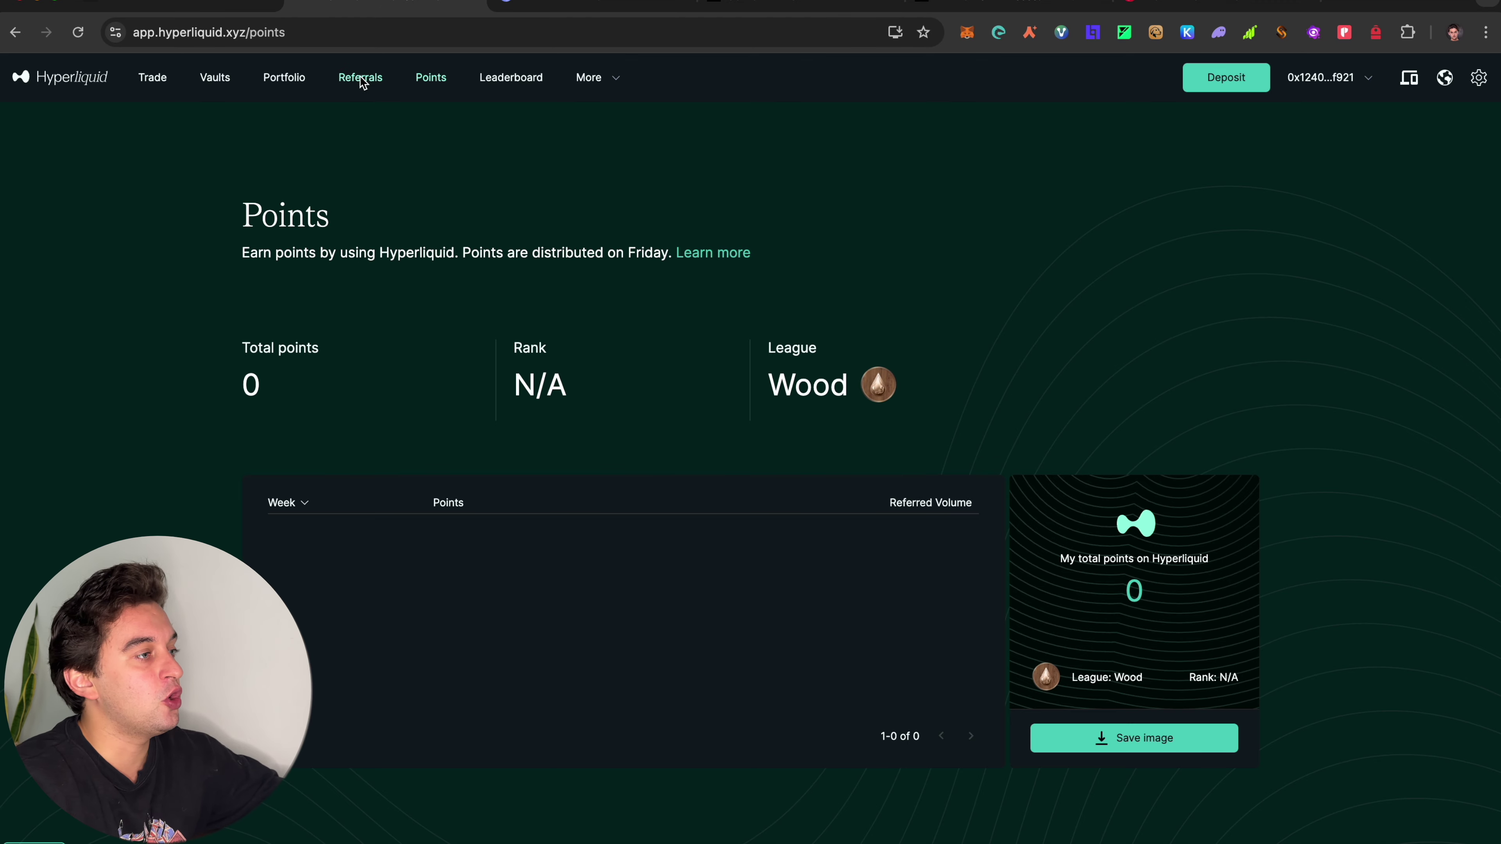
Open the portfolio and examine the trading volume in its performance summary
left_click(282, 88)
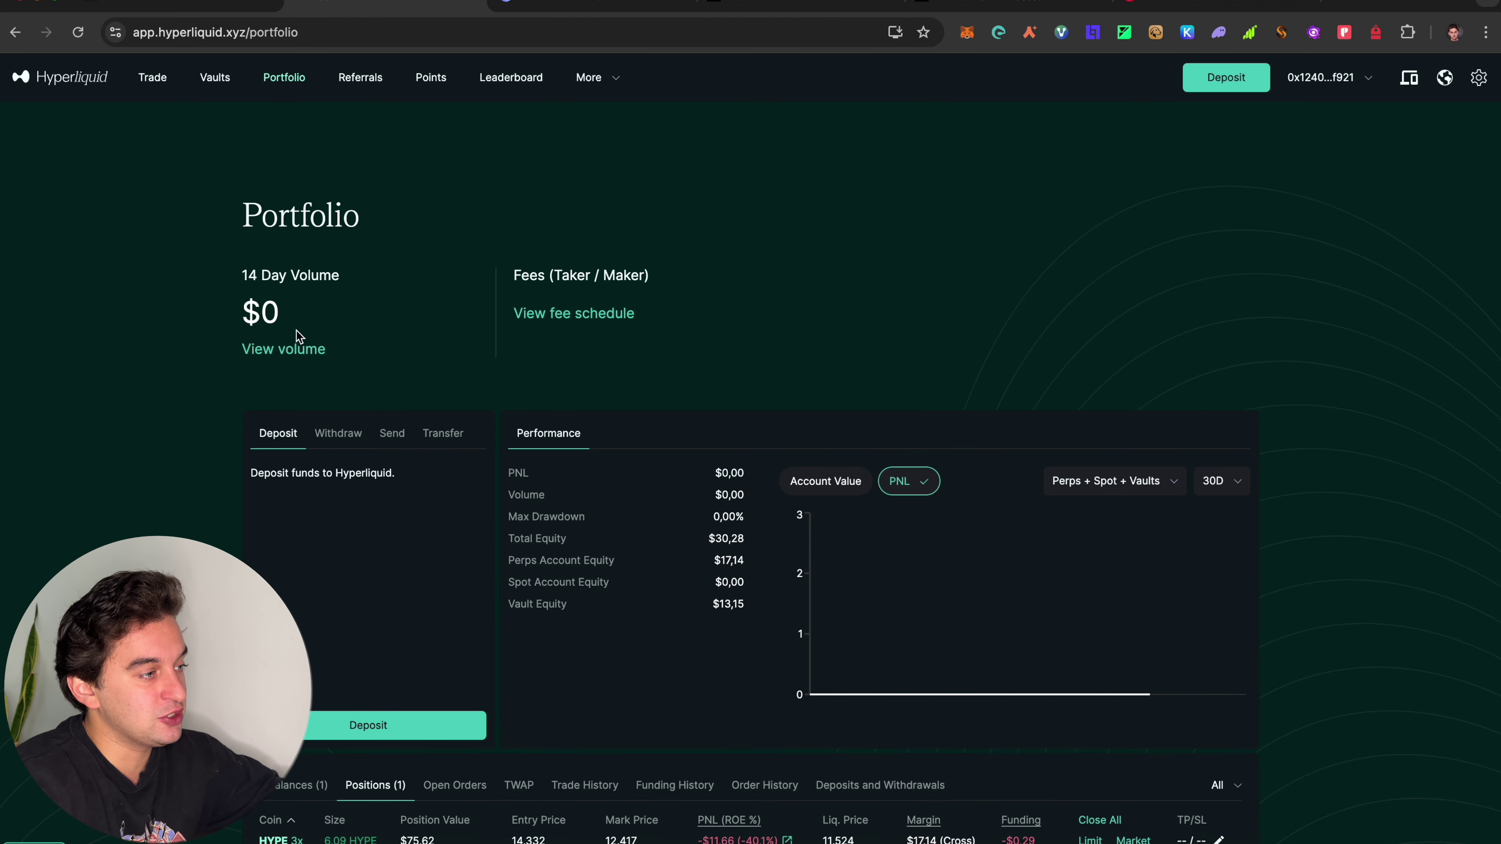
left_click_drag(748, 496, 572, 508)
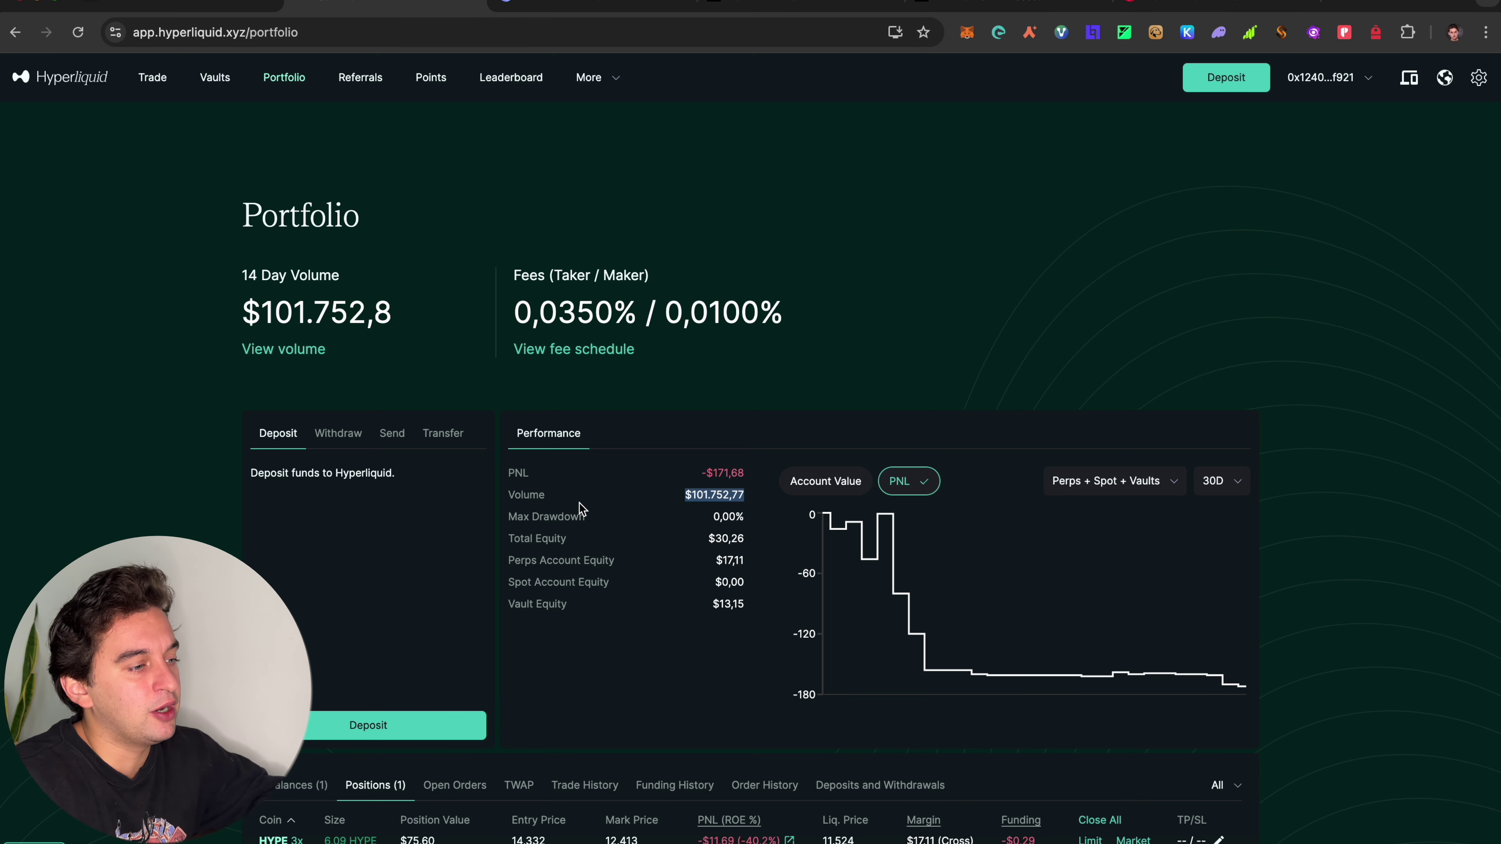
left_click(582, 509)
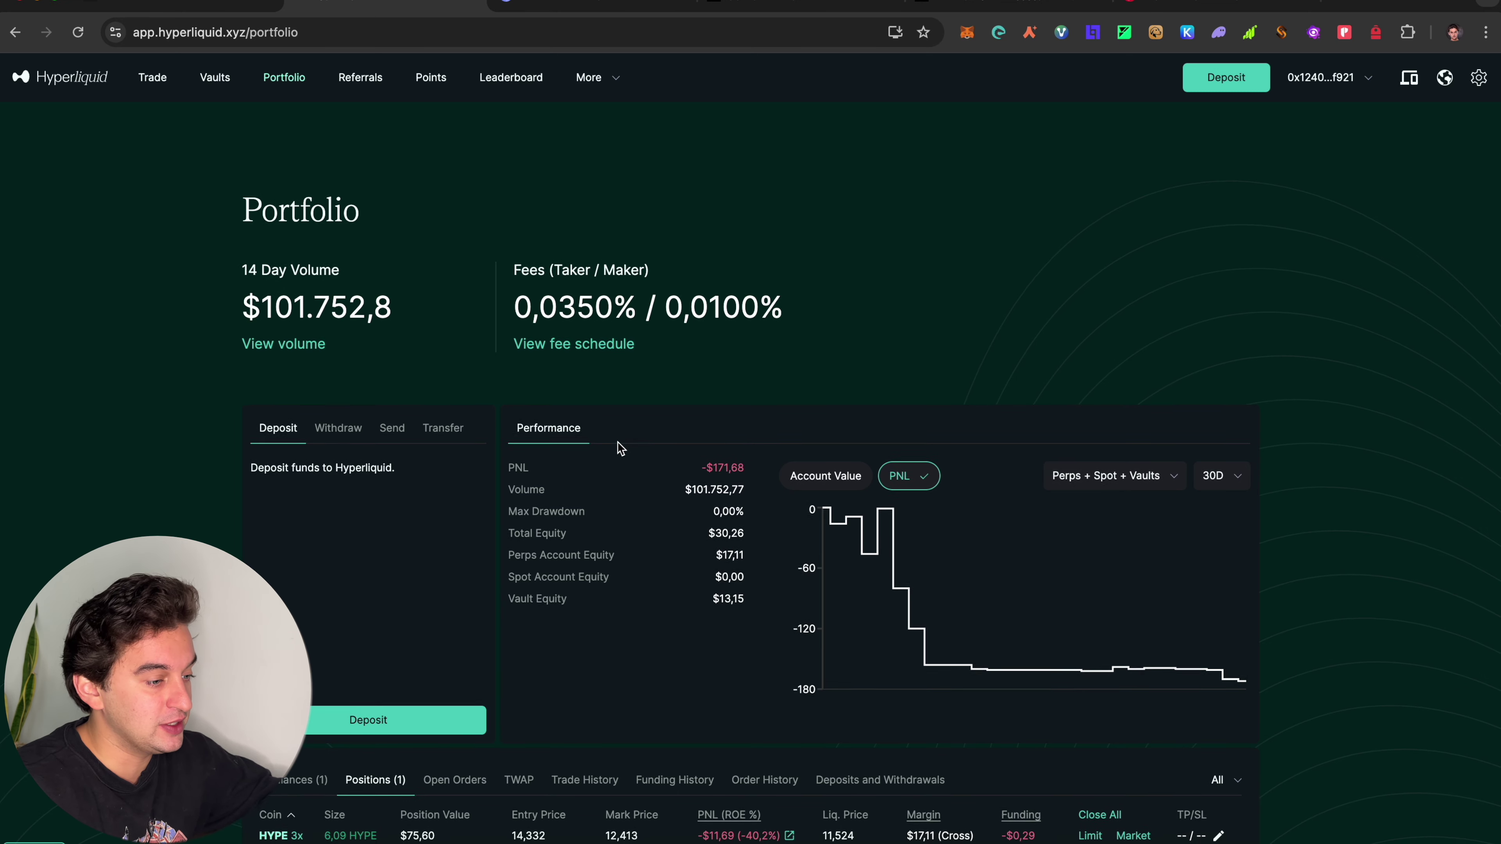
Open the referrals overview and examine the join date and volume of the highest-volume referred trader
left_click(350, 80)
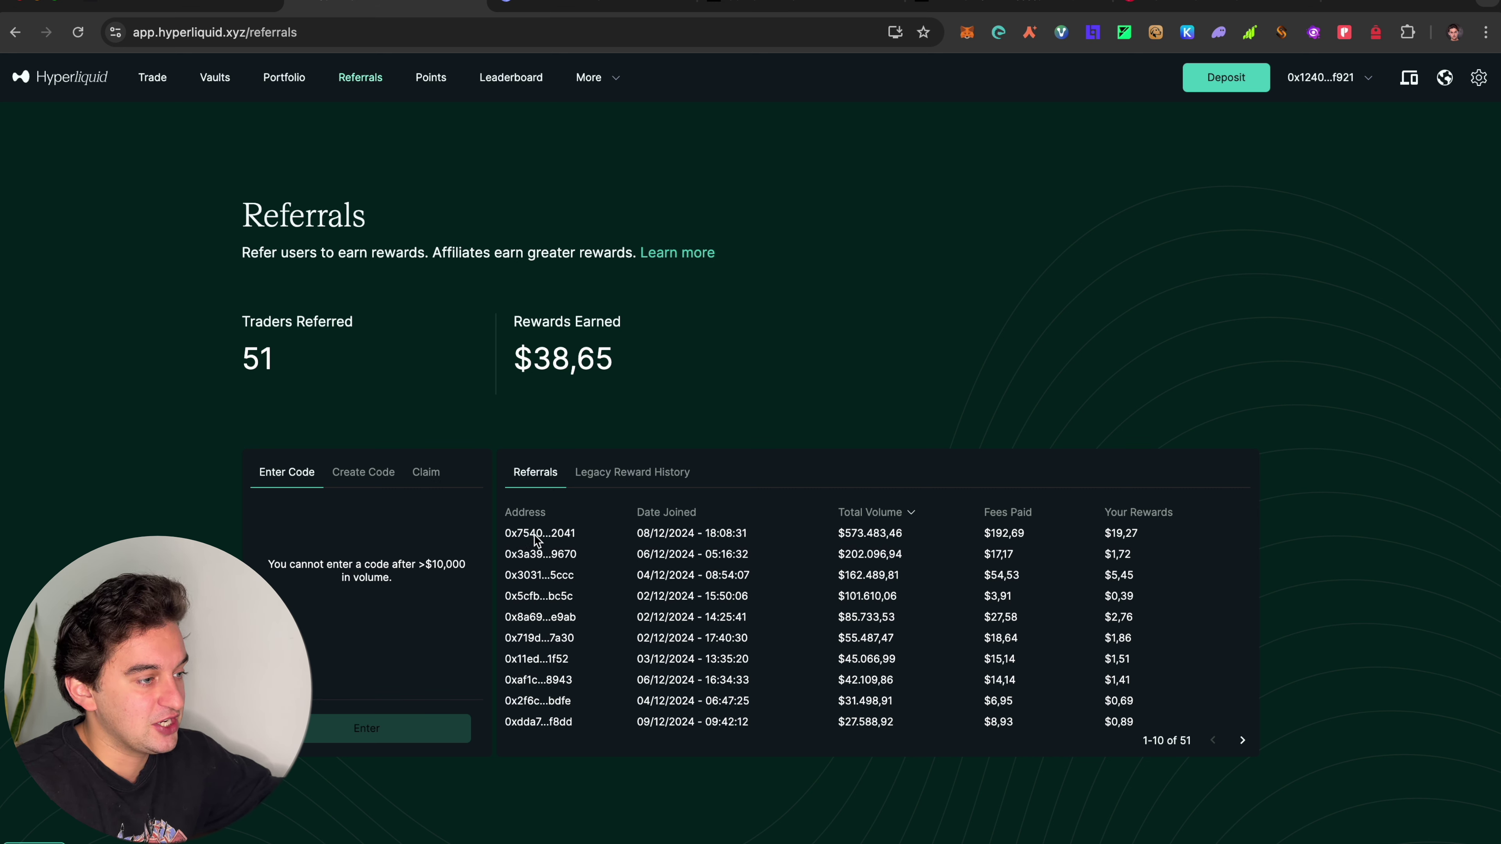
left_click_drag(534, 534, 858, 537)
left_click(858, 536)
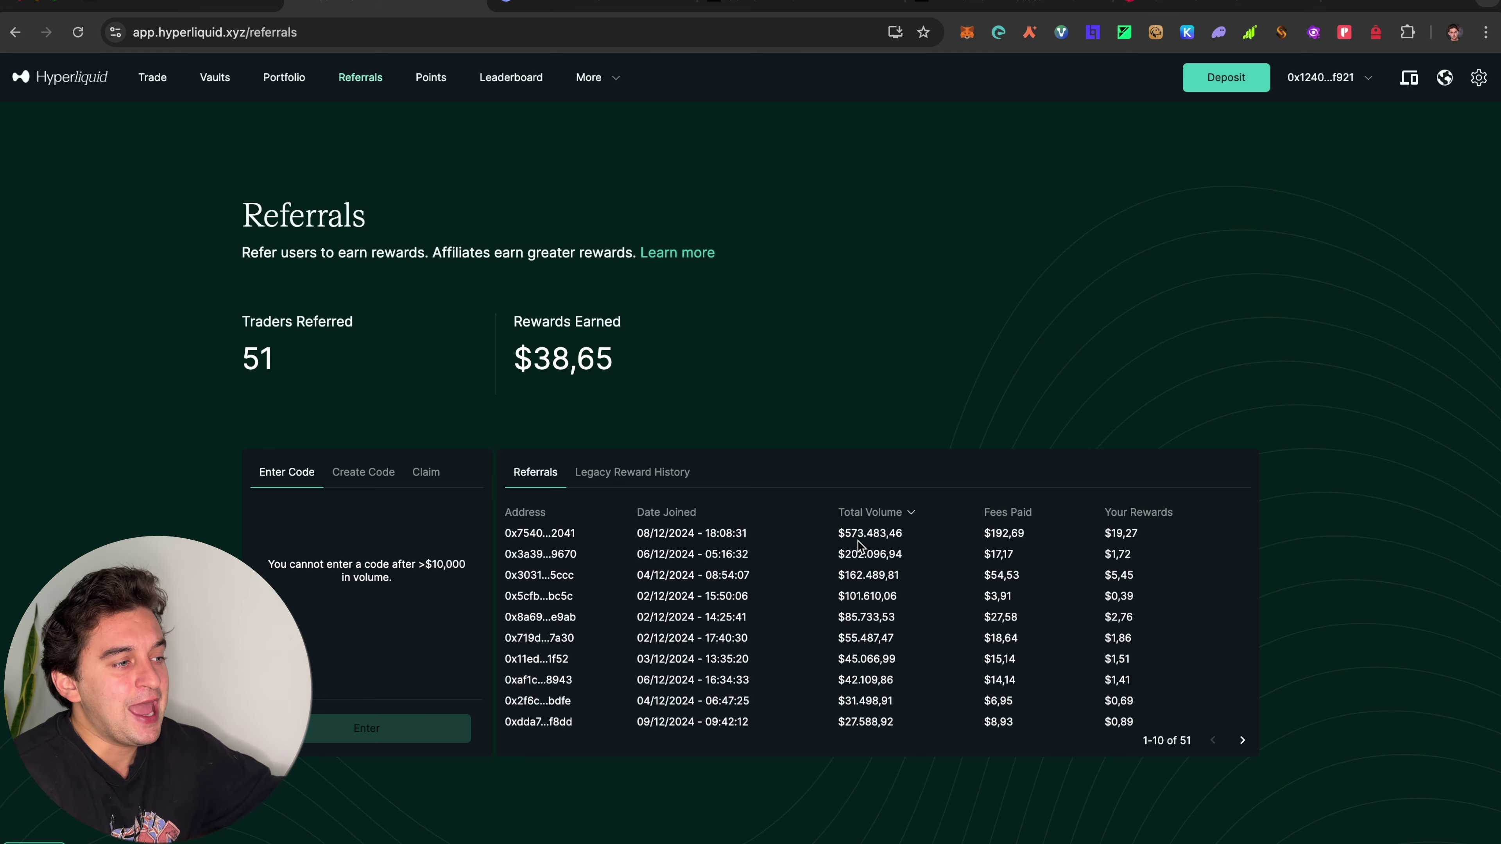
Check the portfolio page again and return to the HYPE-USD trading page
left_click(286, 80)
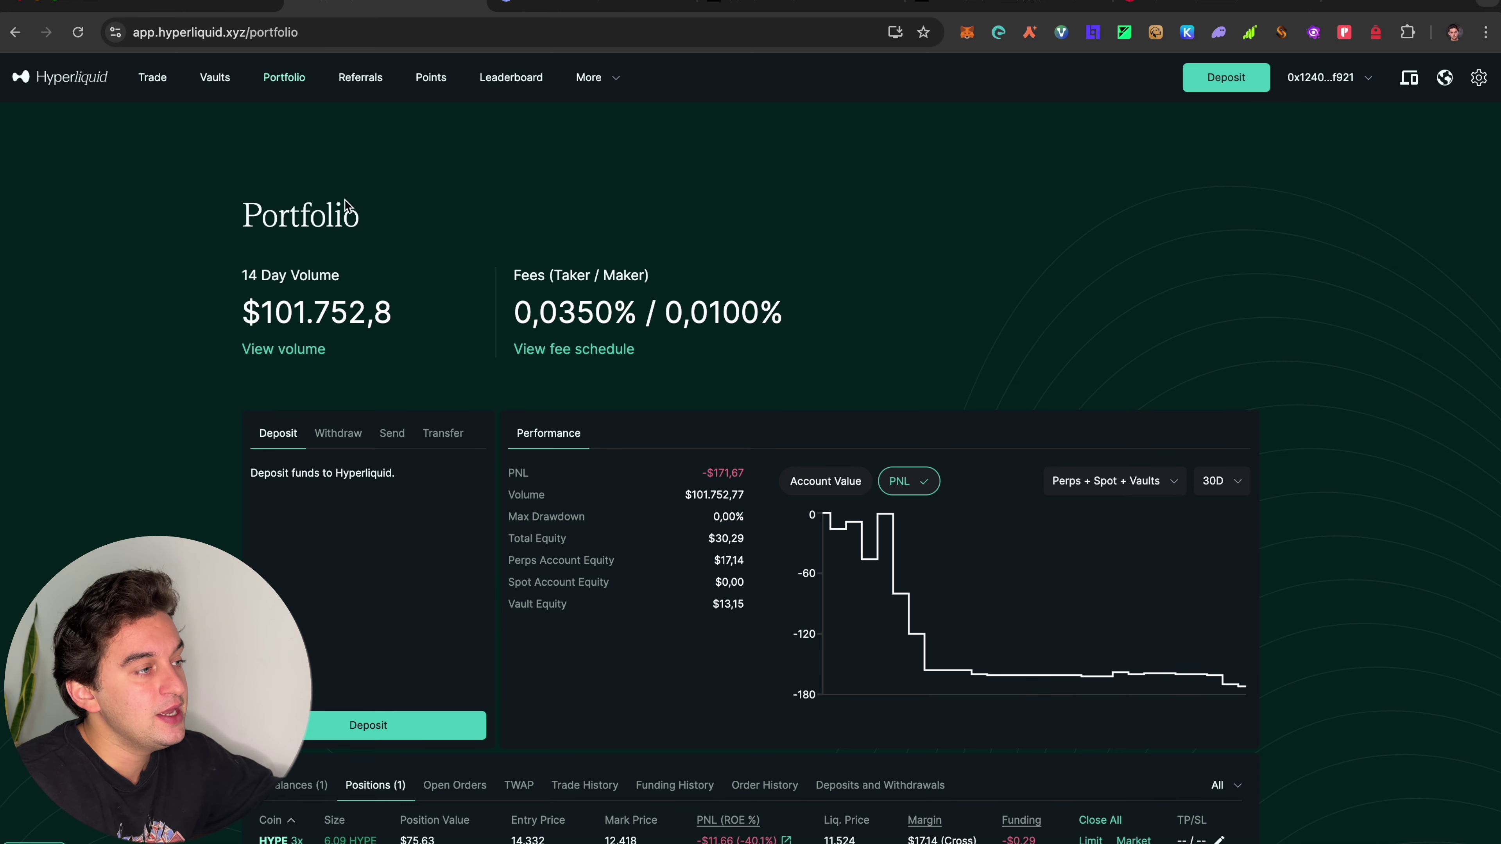
left_click(154, 78)
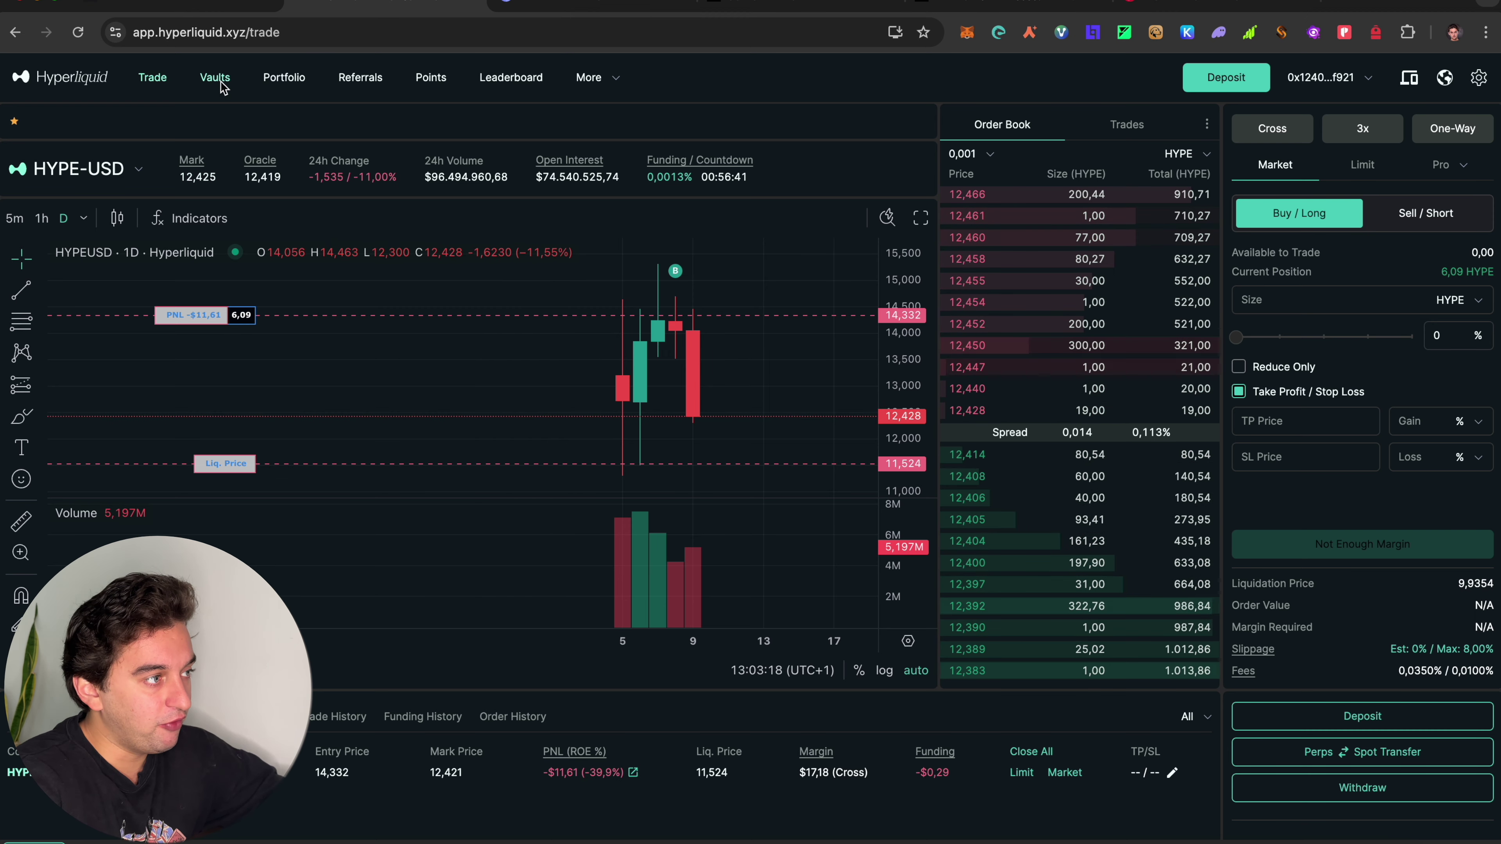
Examine the fees paid by the highest-volume referral in the referrals list, then return to the trading page
left_click(362, 82)
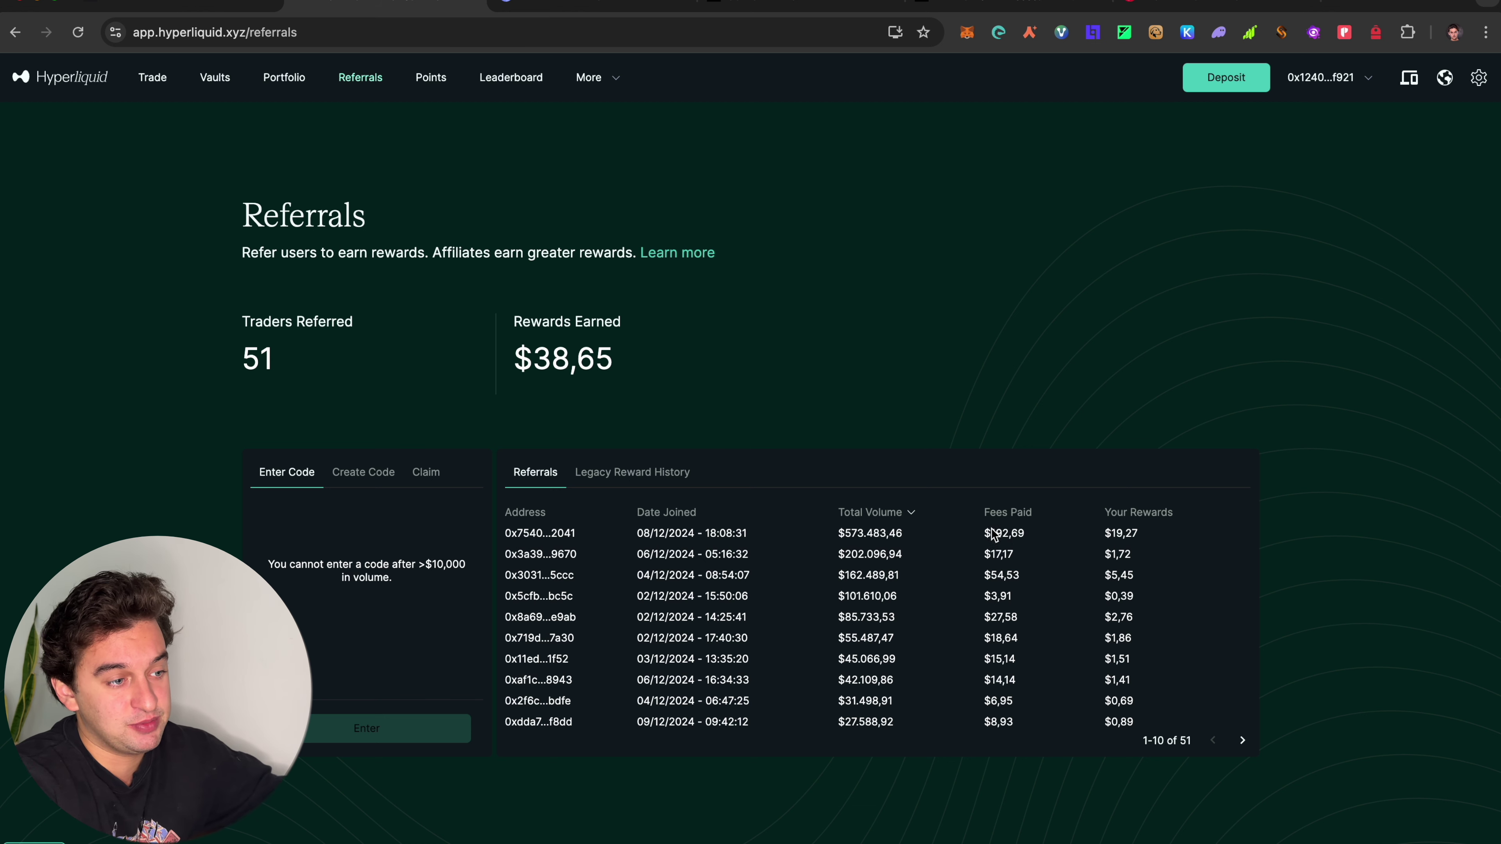
left_click_drag(995, 532, 934, 533)
left_click(752, 533)
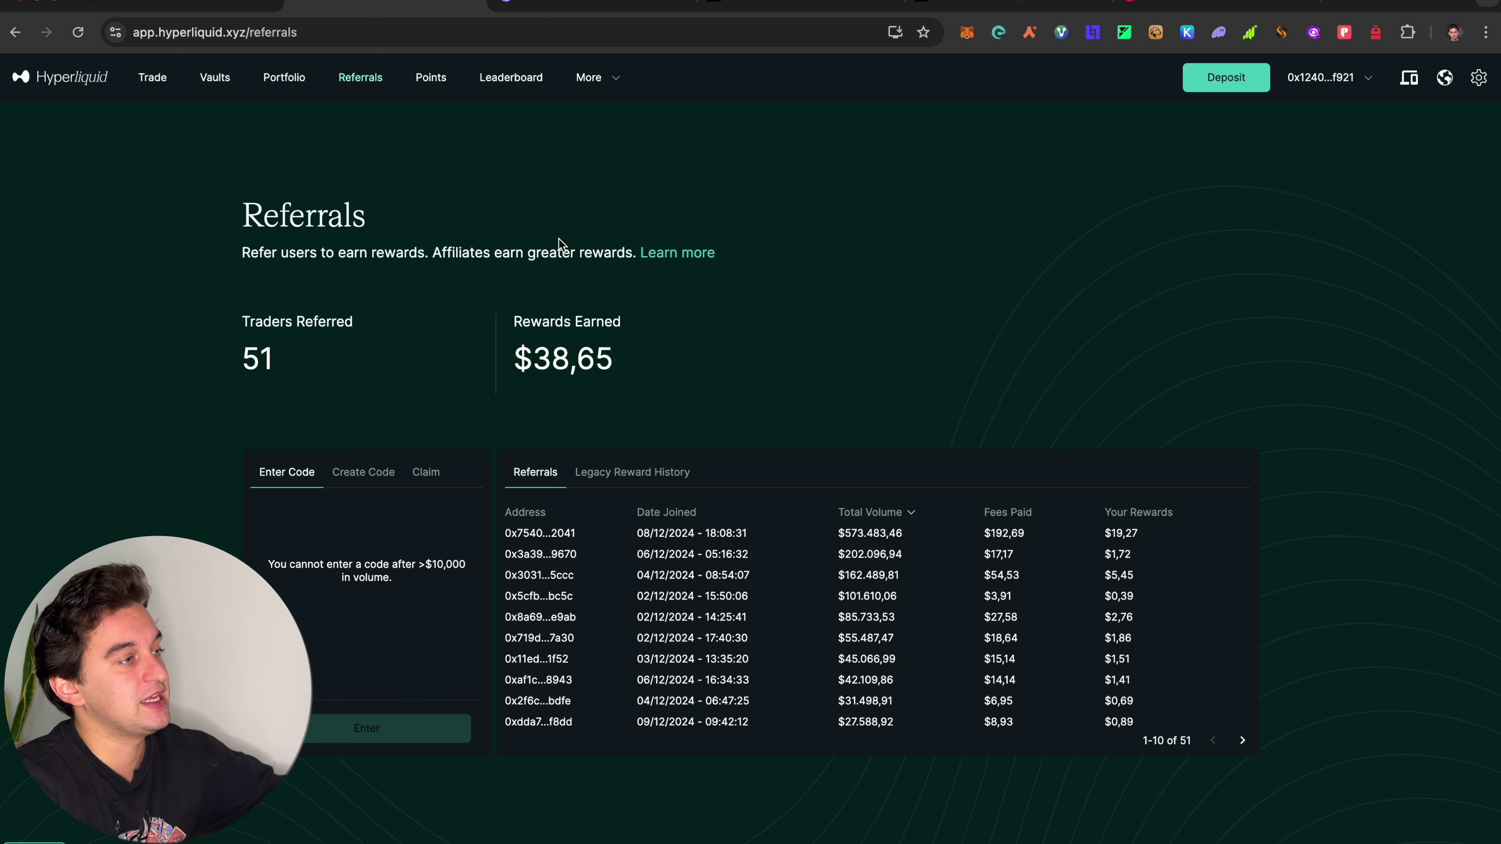
left_click(152, 78)
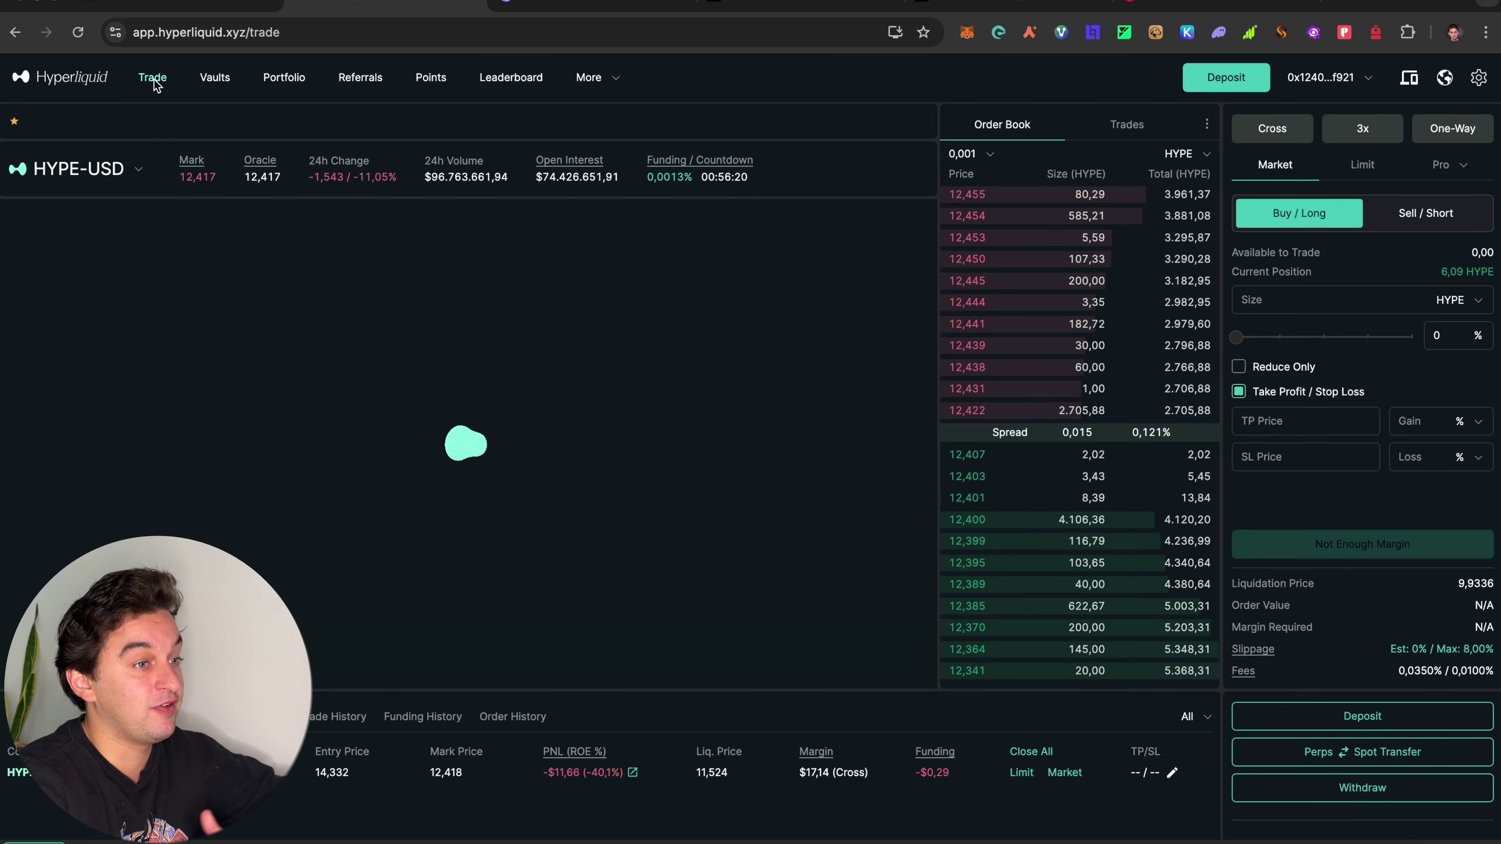
Switch to the Mitosis testnet profile page, view its referral information and referral code, and close the dialog
left_click(585, 7)
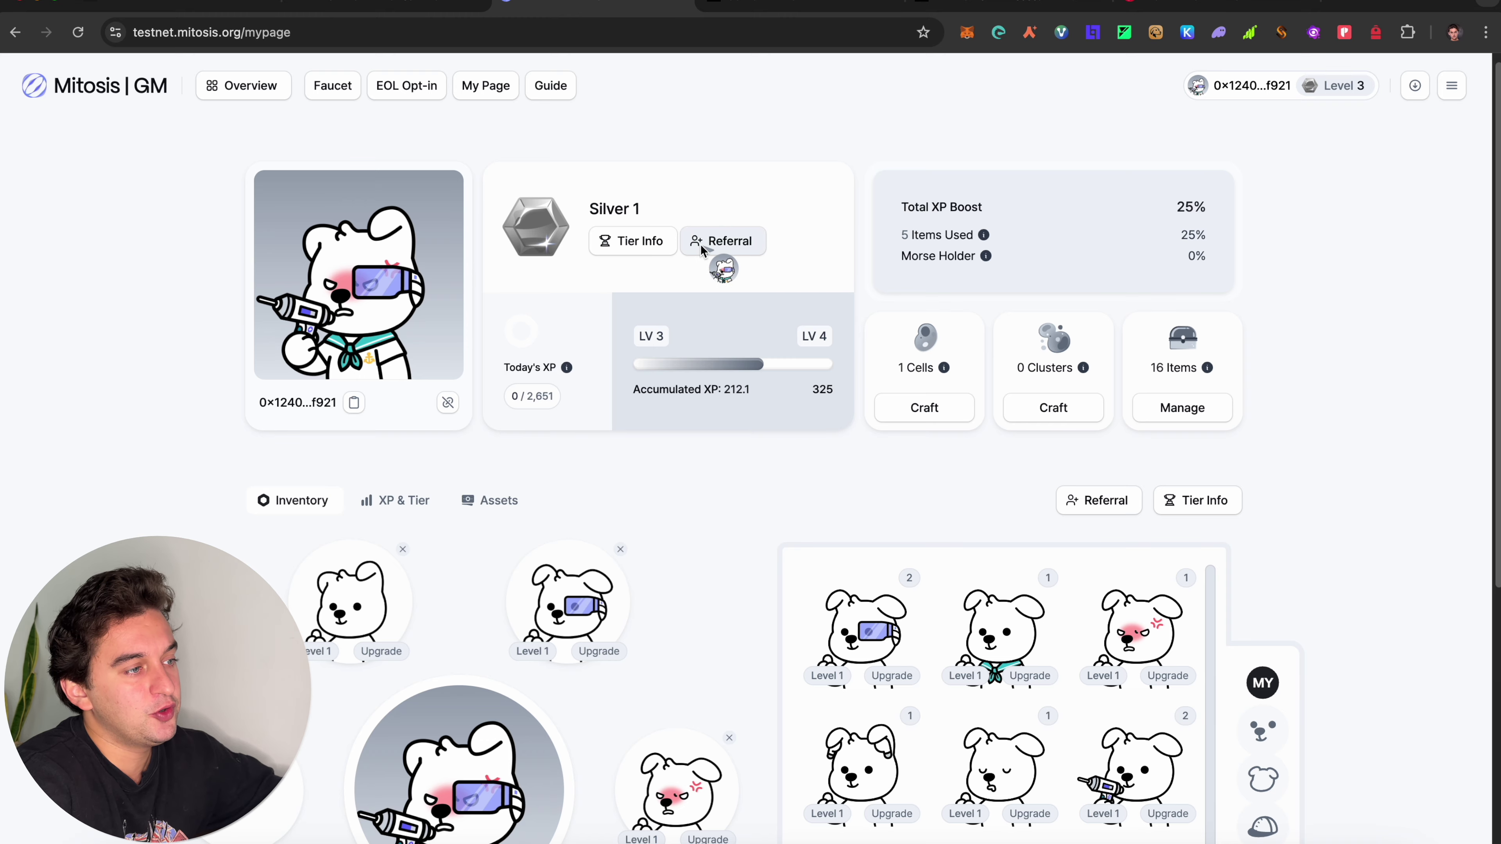
left_click(718, 241)
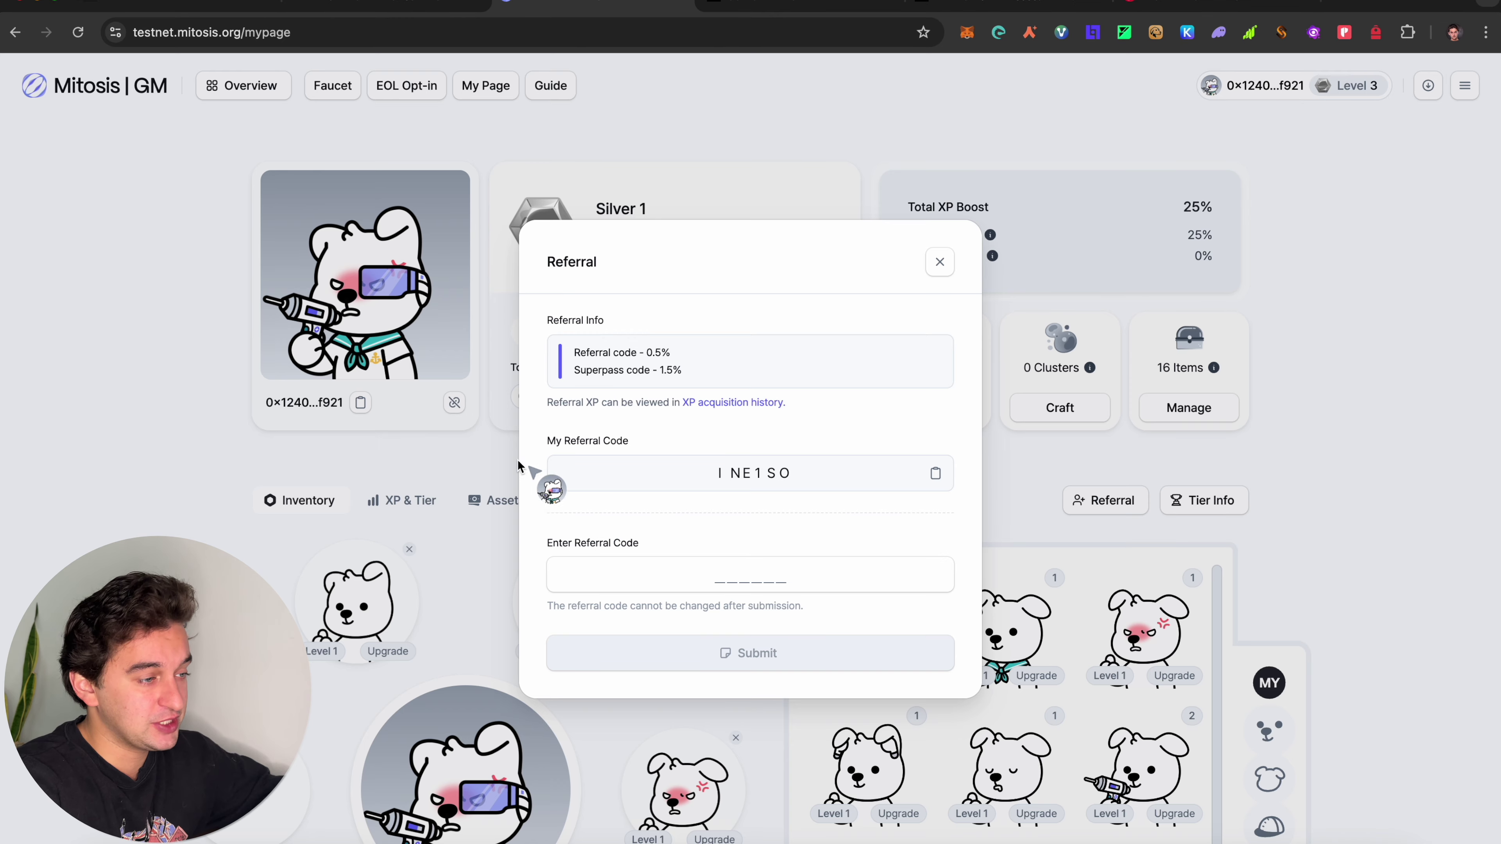
left_click(939, 268)
right_click(892, 312)
left_click(815, 376)
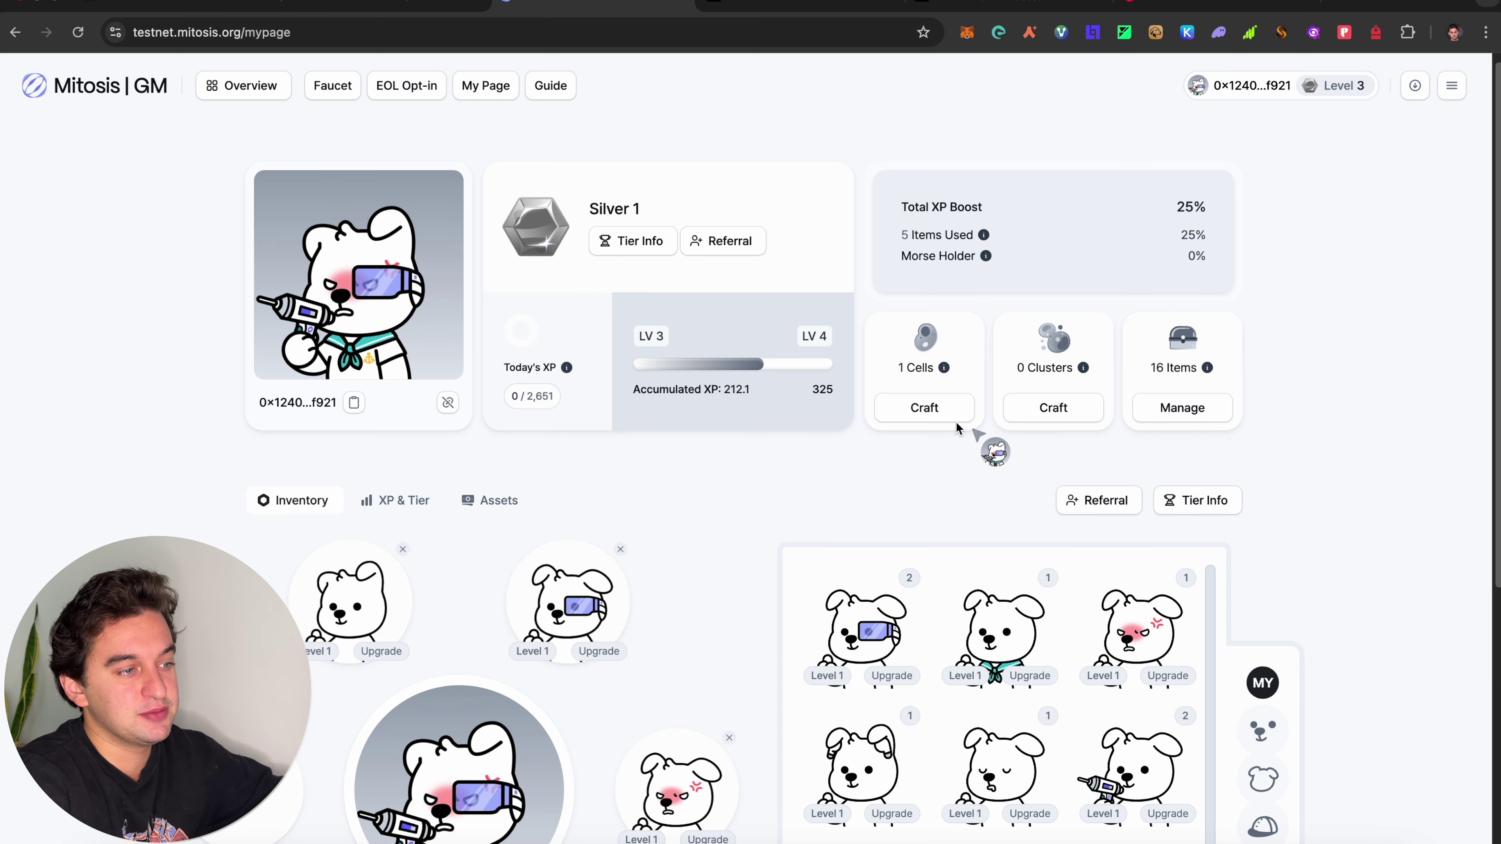
View the cell synthesis requirements on the Mitosis profile and follow the link to the Mitosis quests on Galxe
left_click(945, 414)
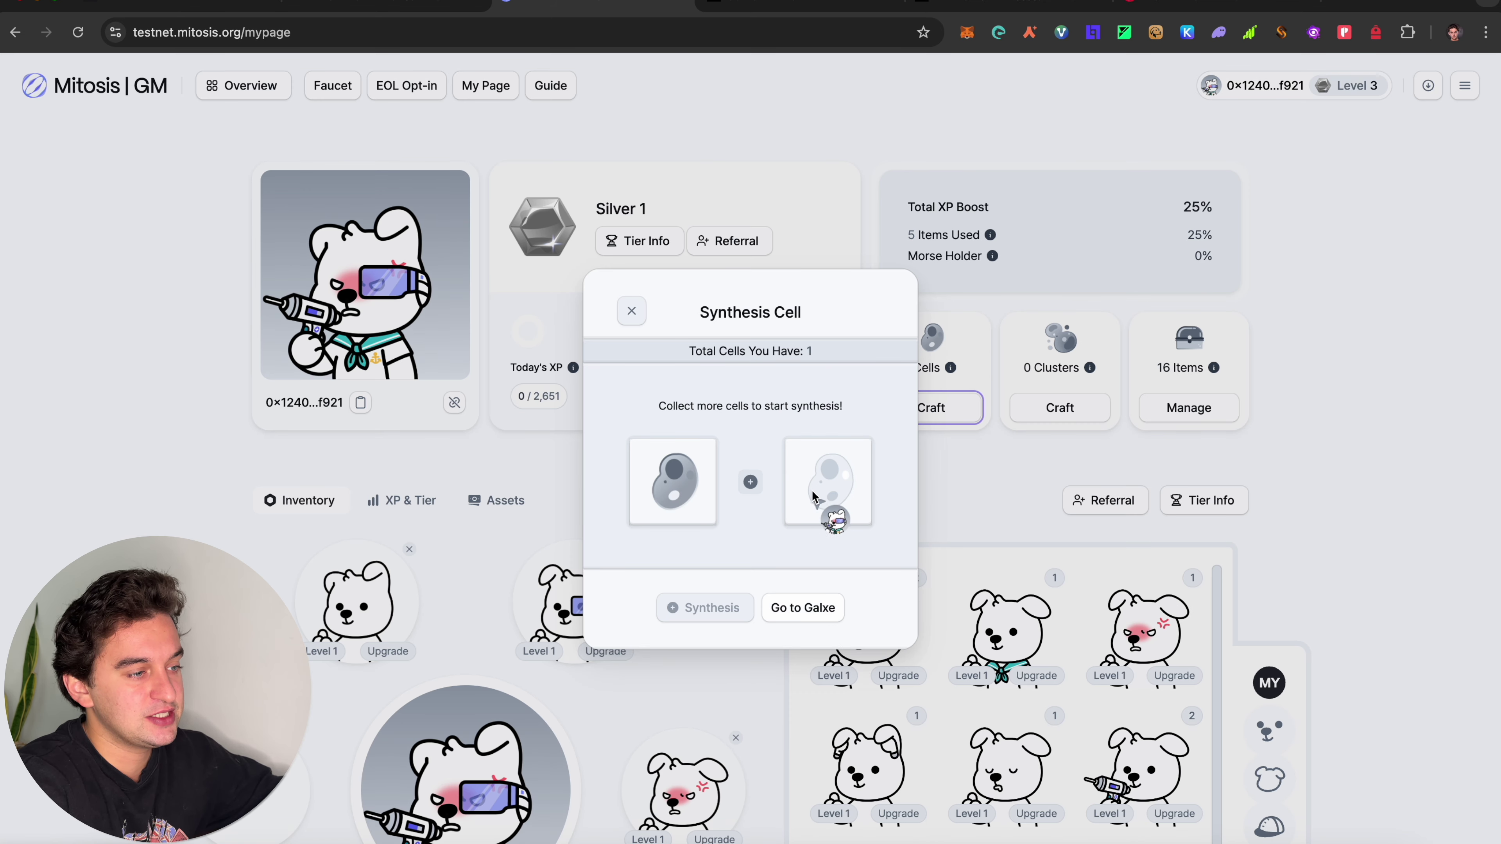
left_click(804, 610)
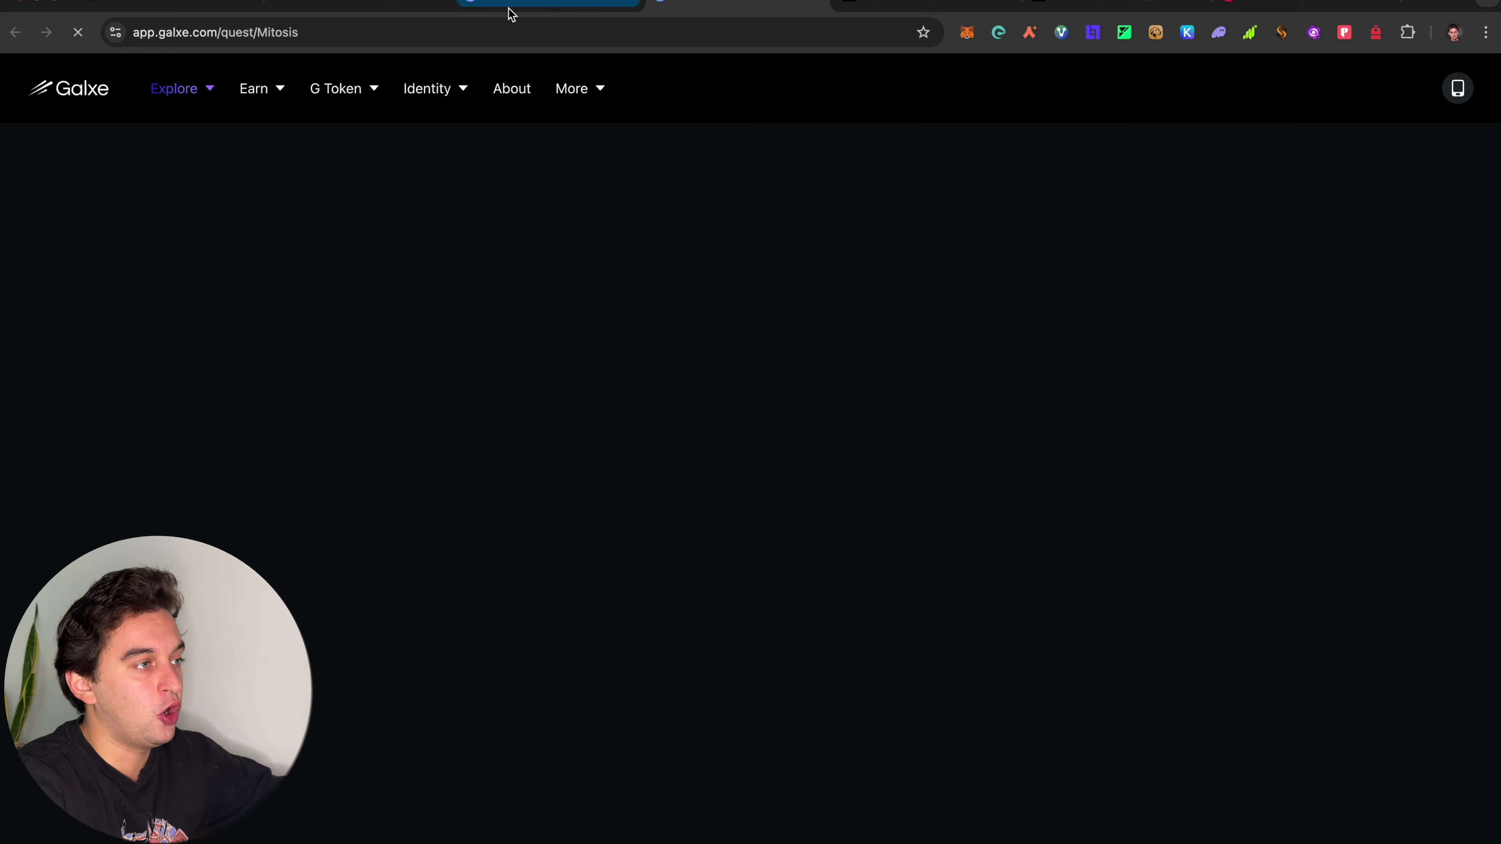
left_click(509, 8)
left_click(571, 402)
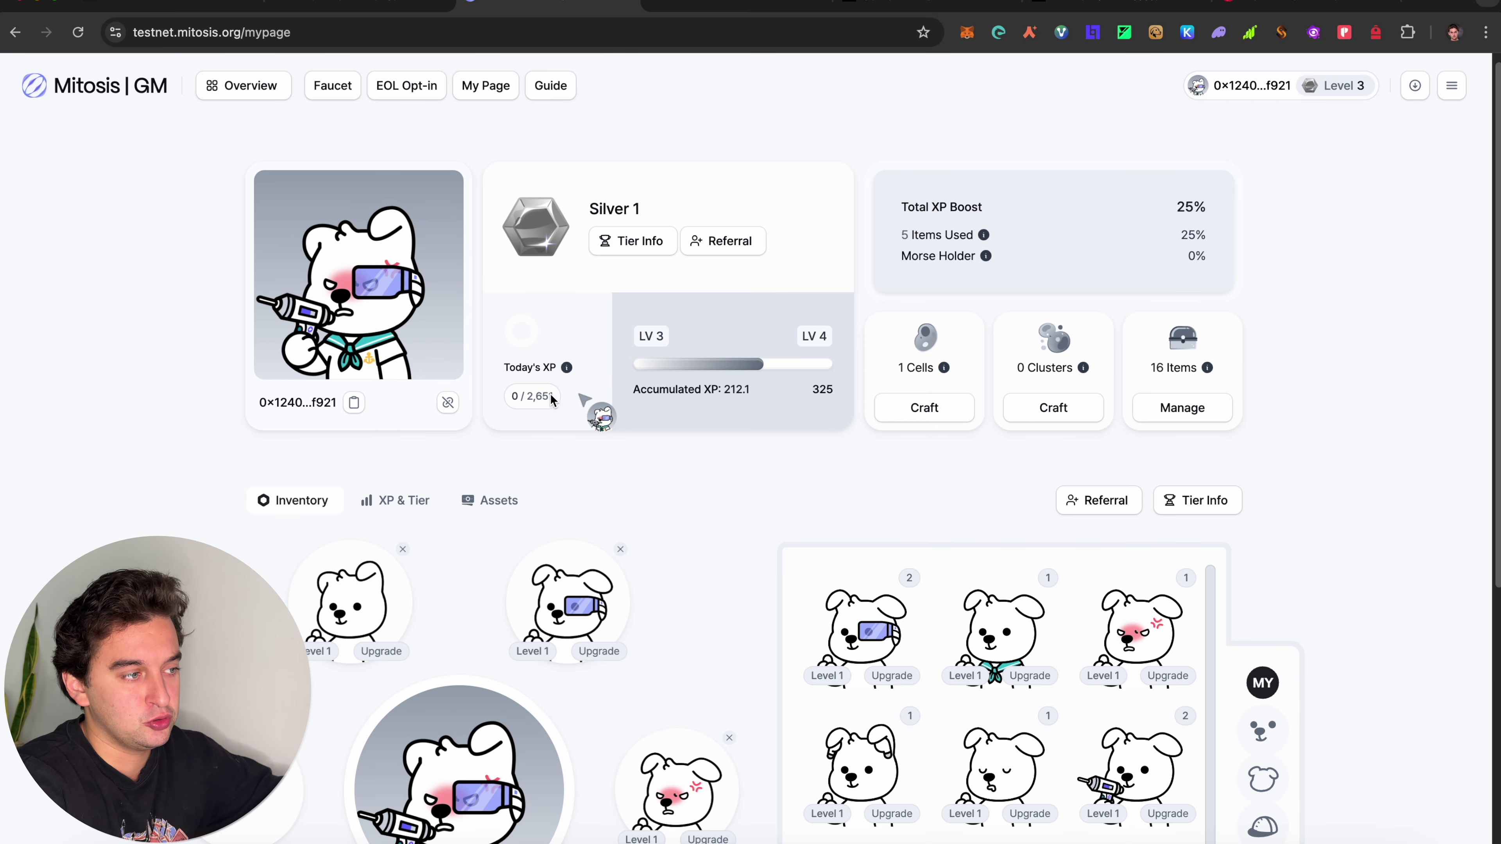
left_click(686, 7)
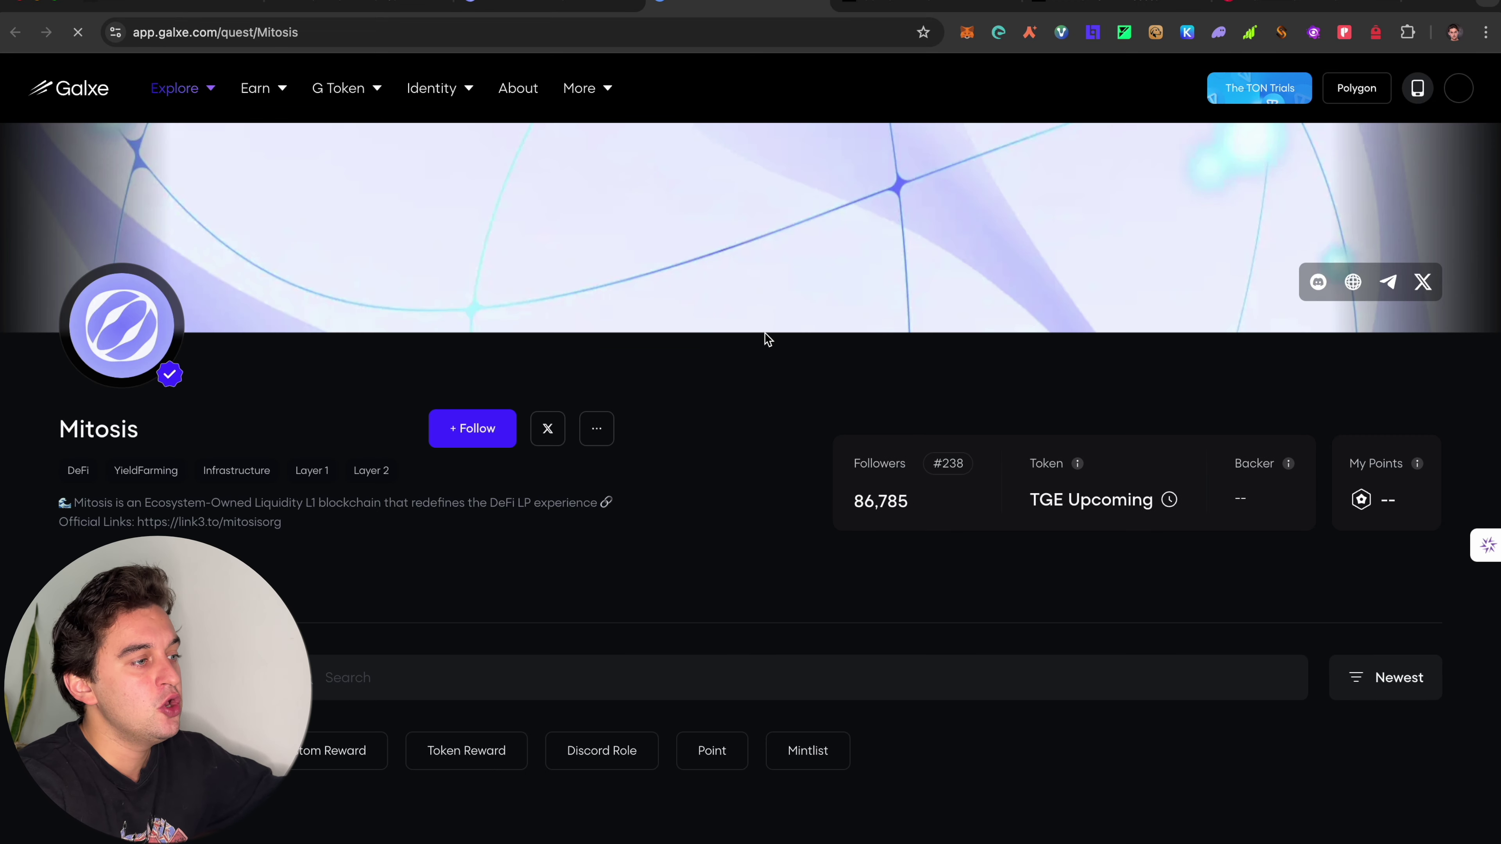
Open the "Mitosis Contribution Based Role Verification - Week 2" quest and review its role requirements
scroll(764, 336, "down", 5)
scroll(767, 339, "down", 1)
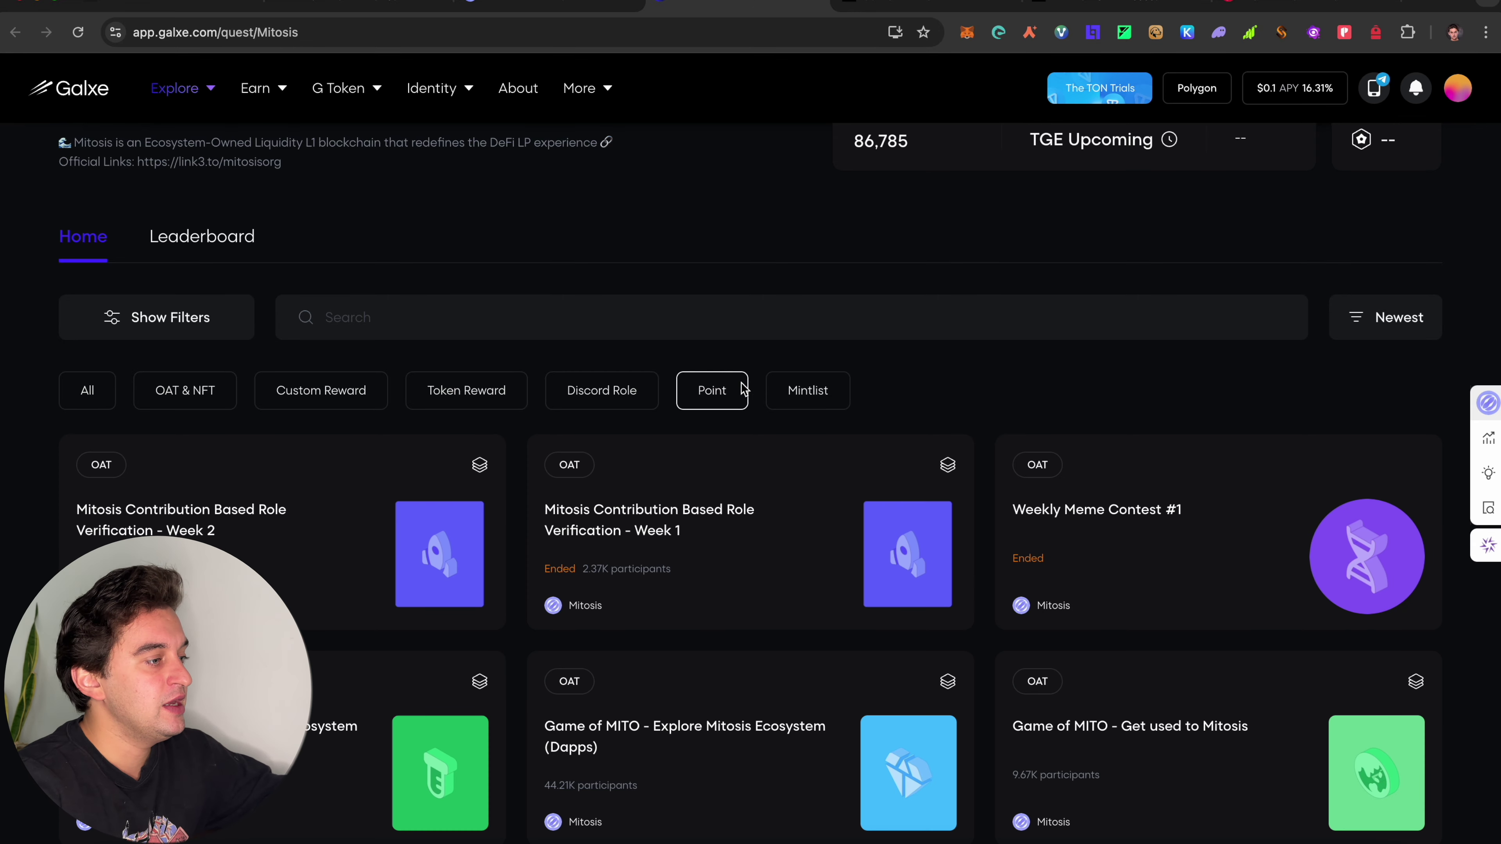
left_click(422, 540)
scroll(768, 434, "down", 12)
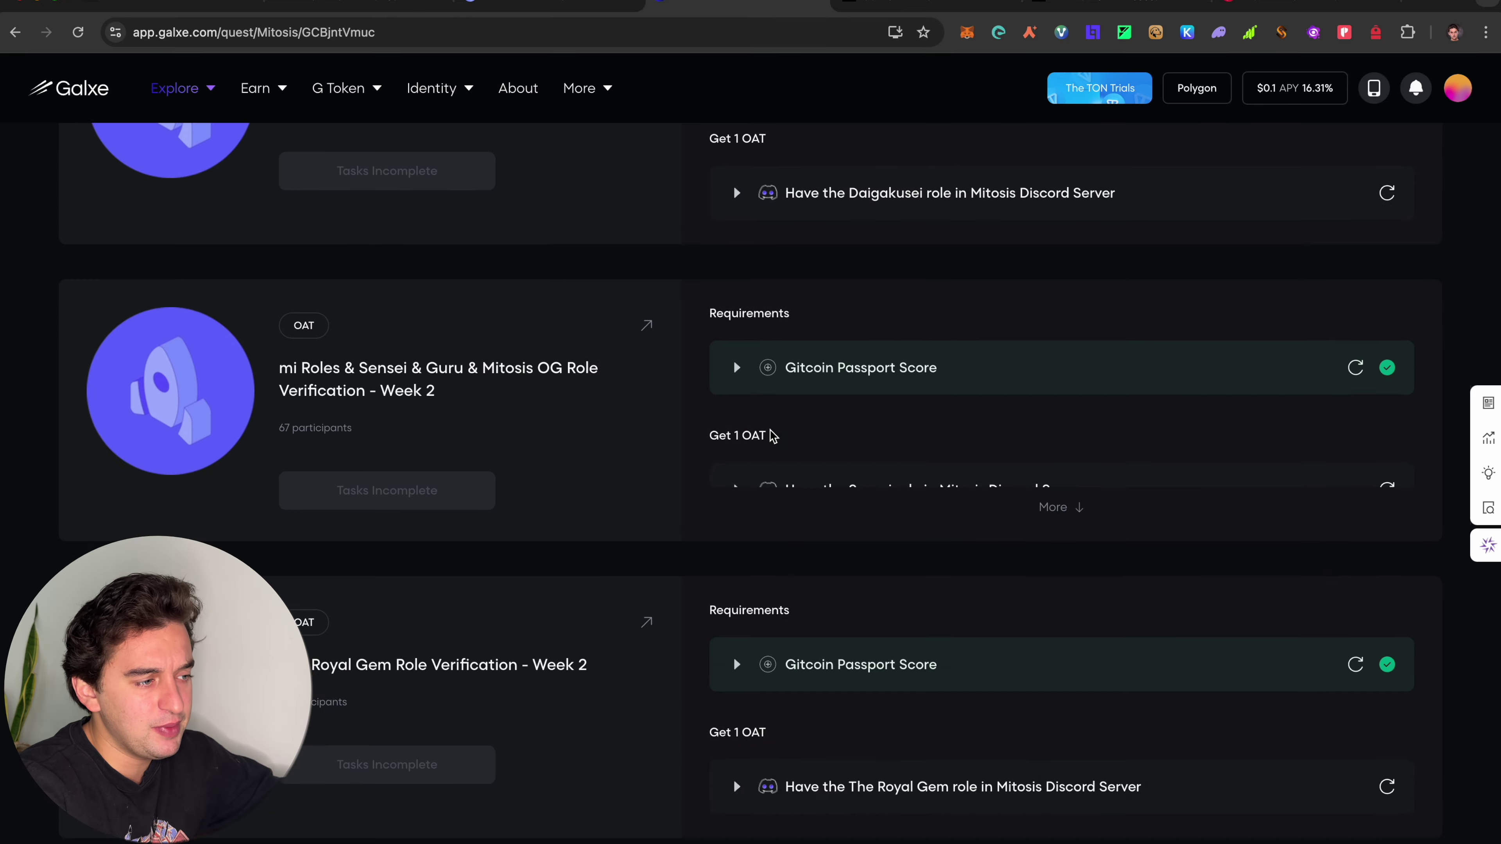
scroll(772, 436, "down", 8)
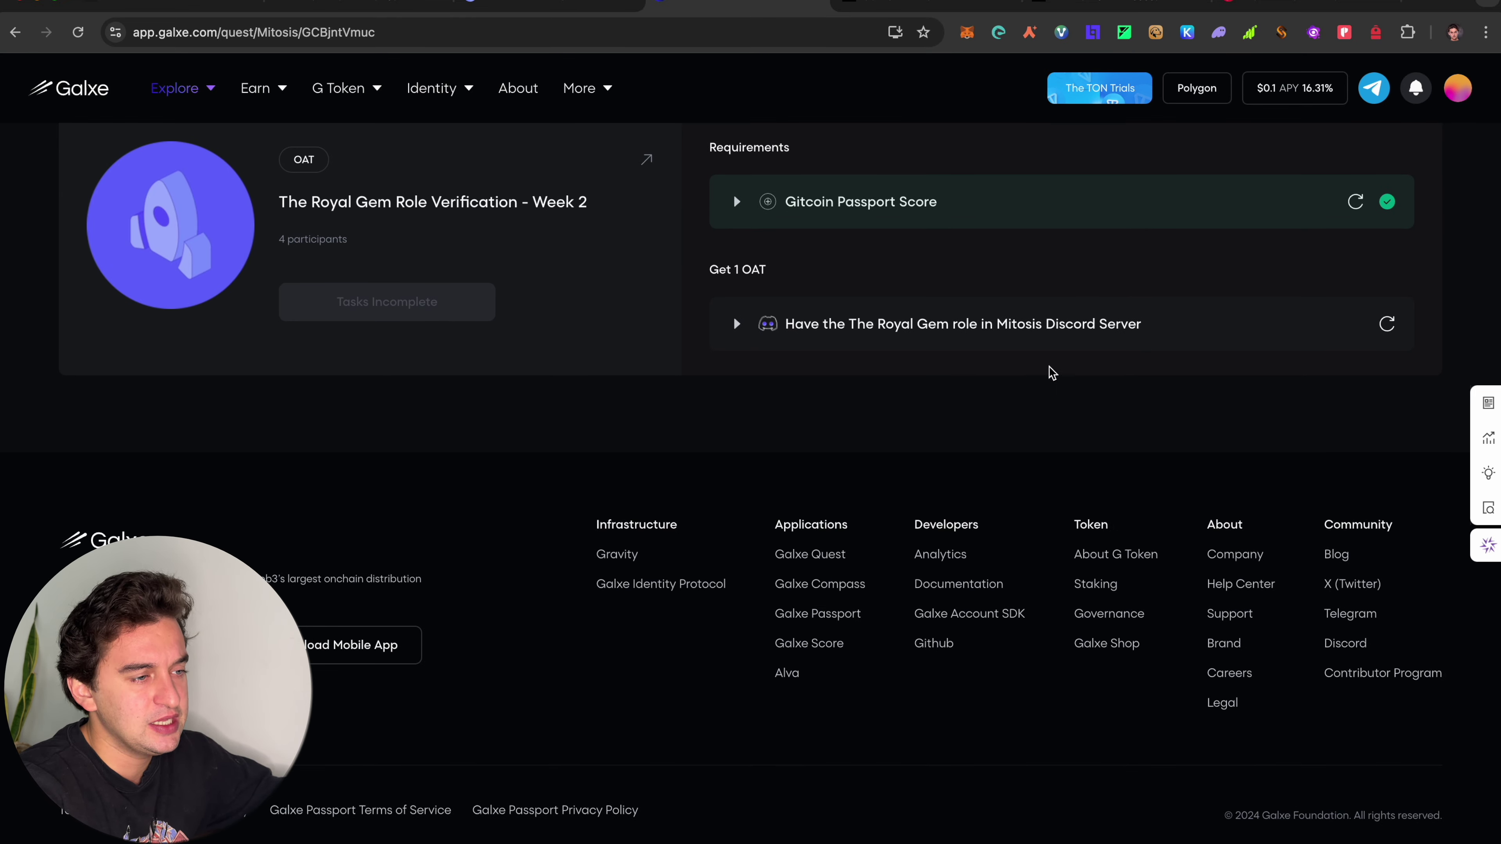
Return to the Mitosis testnet profile page and review the item inventory
scroll(1049, 369, "up", 15)
left_click(550, 5)
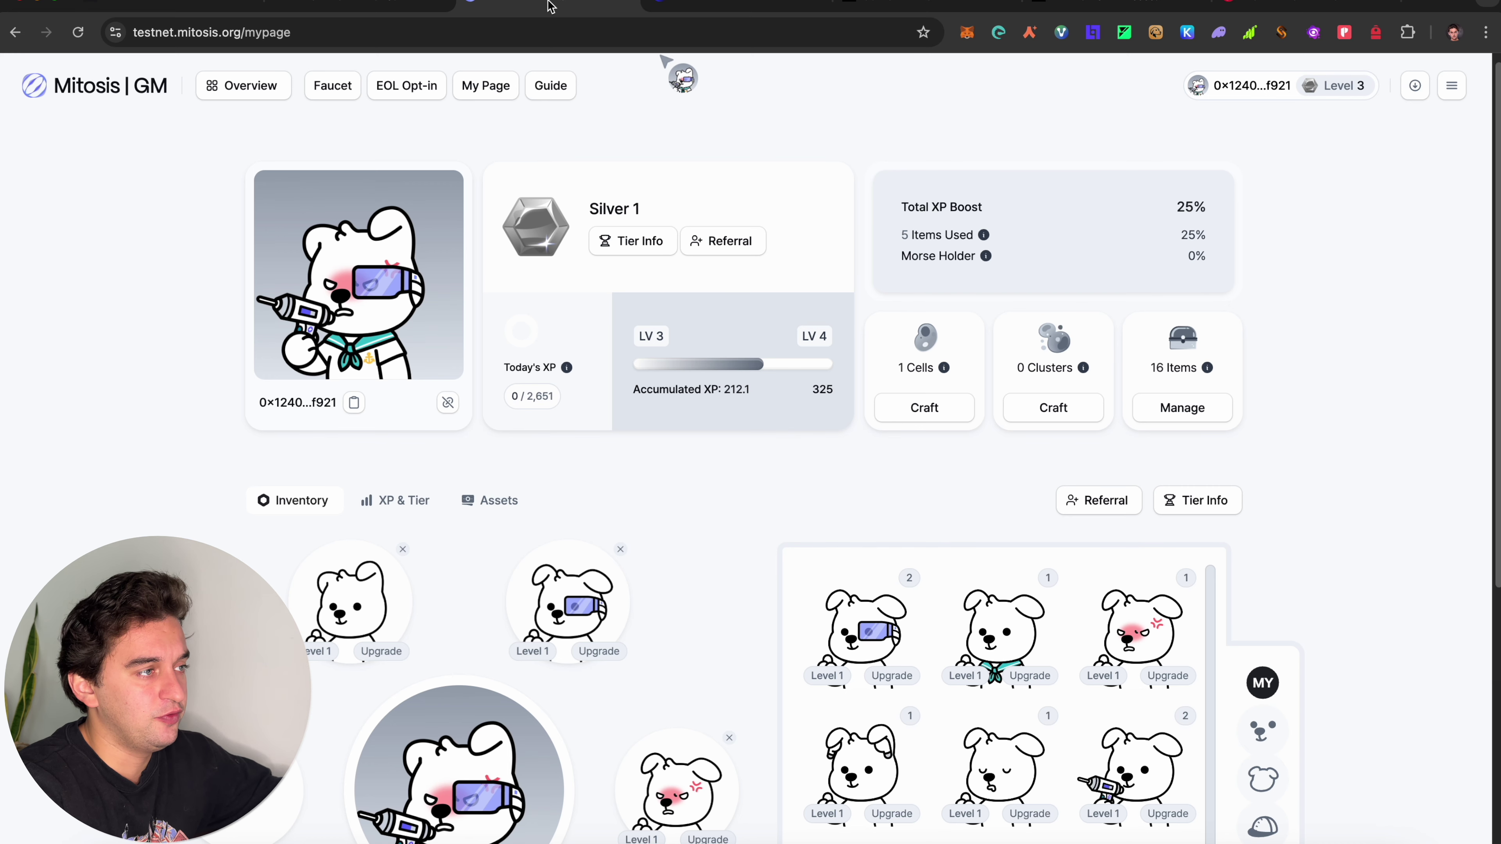
scroll(881, 199, "up", 1)
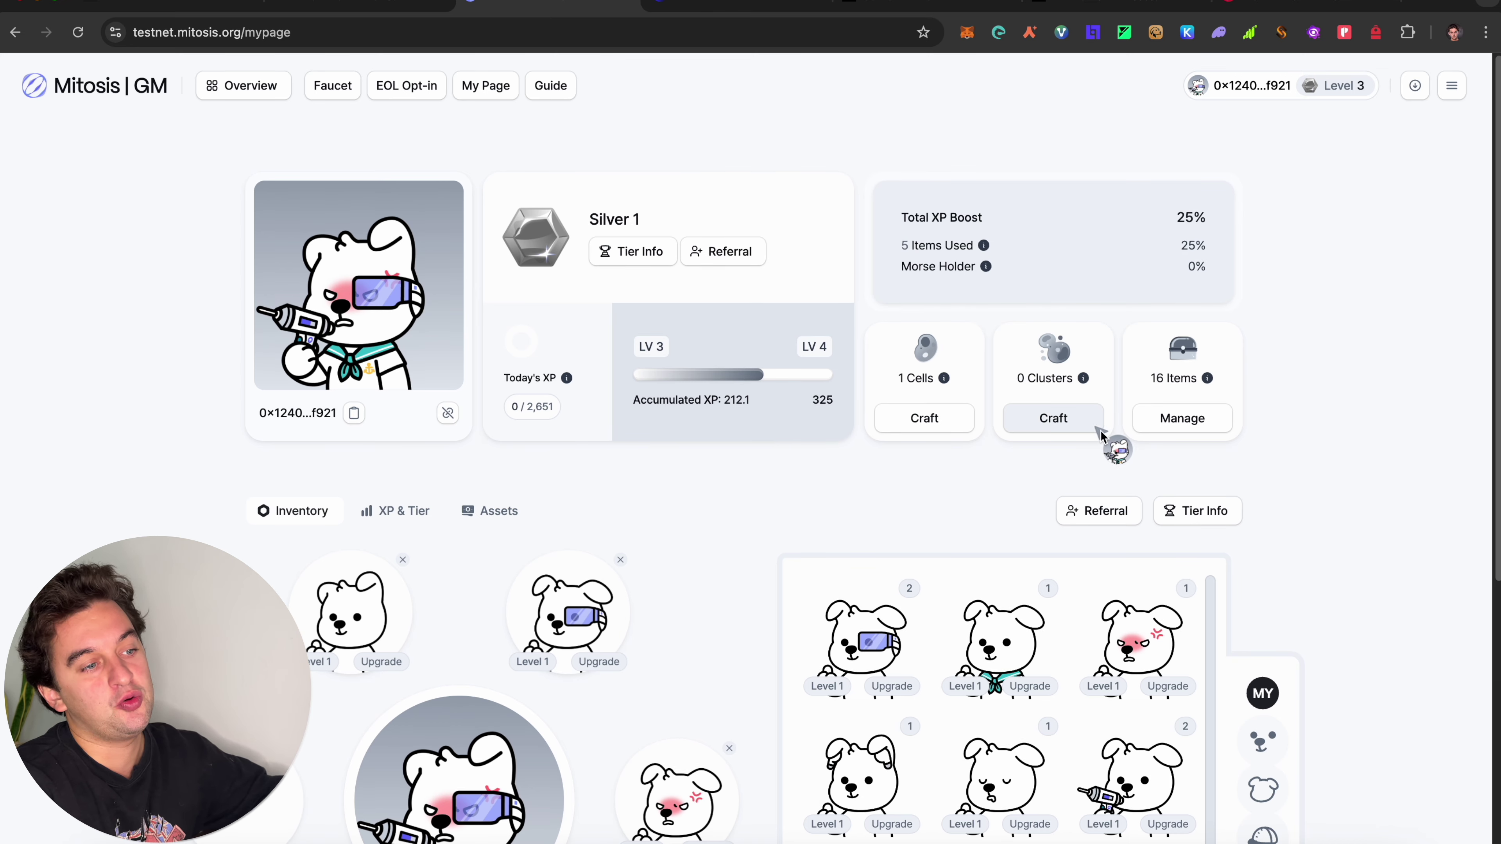
scroll(1106, 412, "down", 5)
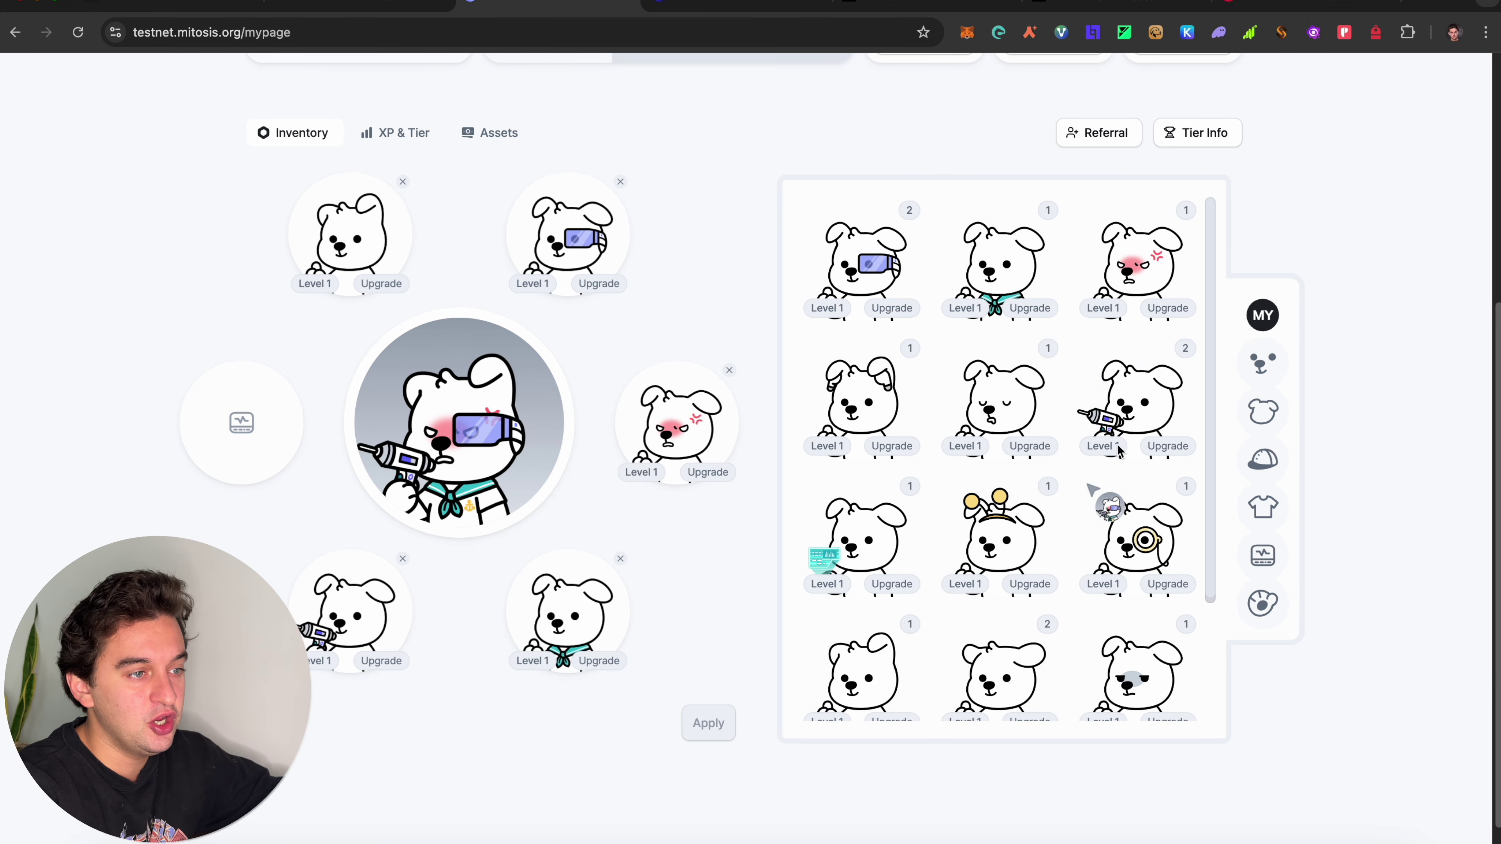
scroll(1169, 455, "up", 3)
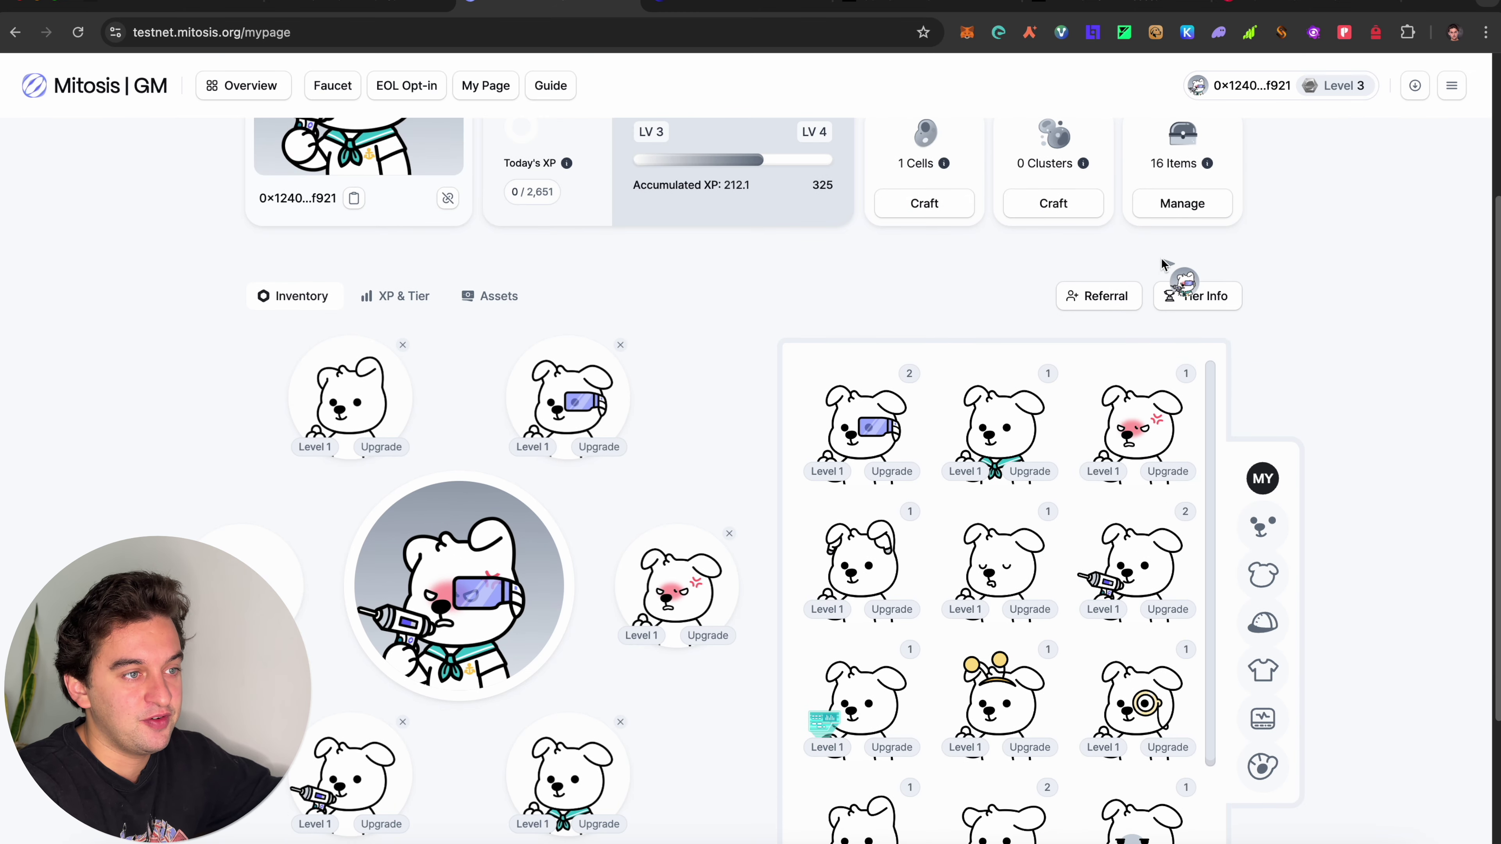
View the upgrade requirements for the Level 1 visor item in item management, then close the dialog
left_click(1182, 204)
left_click(674, 486)
left_click(868, 689)
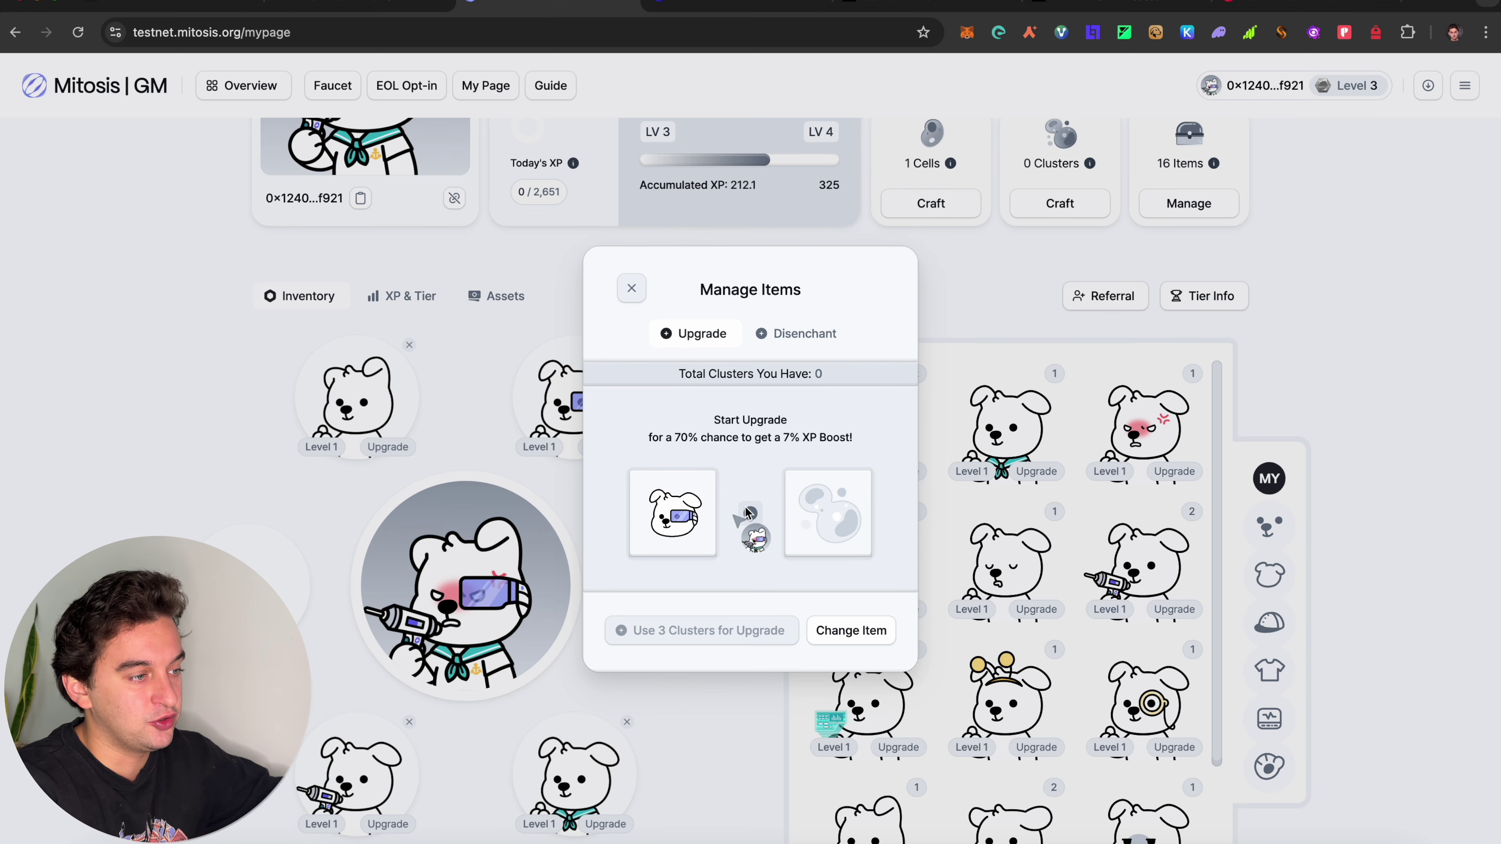
left_click(632, 288)
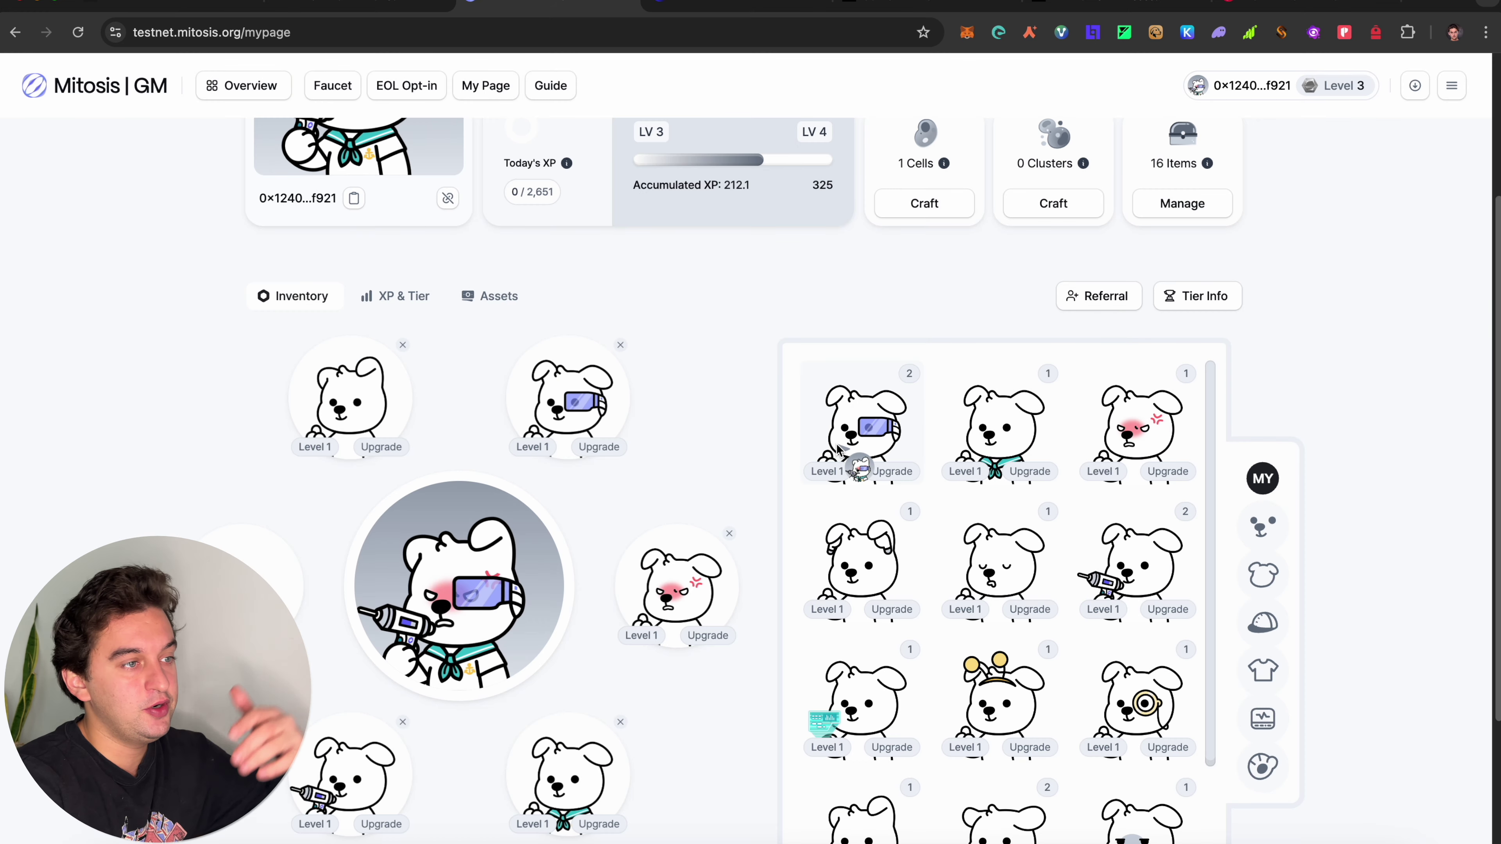
scroll(839, 442, "up", 3)
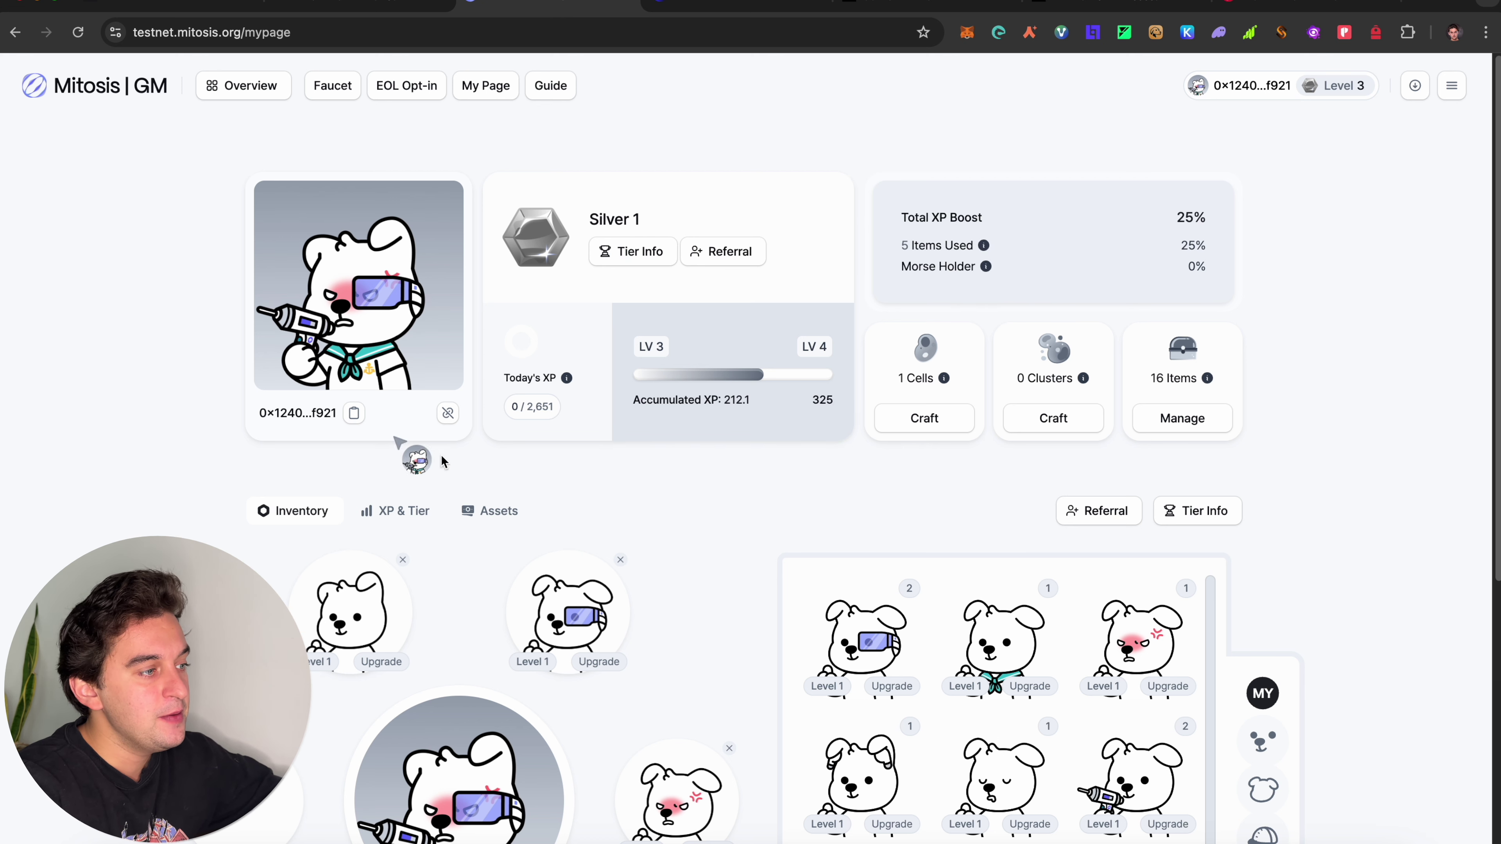
Review the XP acquisition history in the profile's XP and tier section
left_click(407, 519)
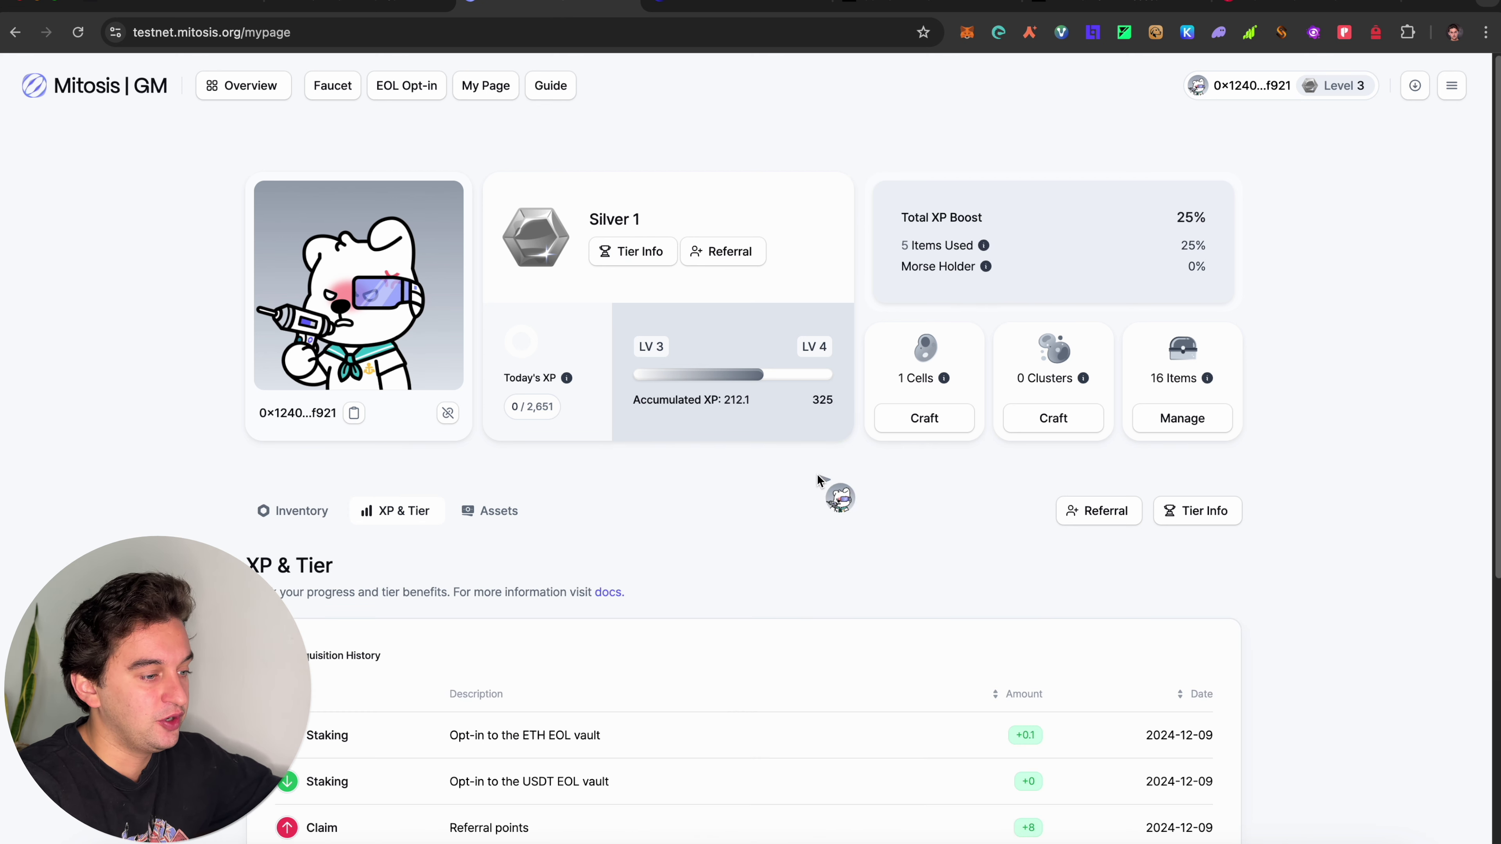
scroll(818, 474, "down", 6)
scroll(302, 397, "up", 6)
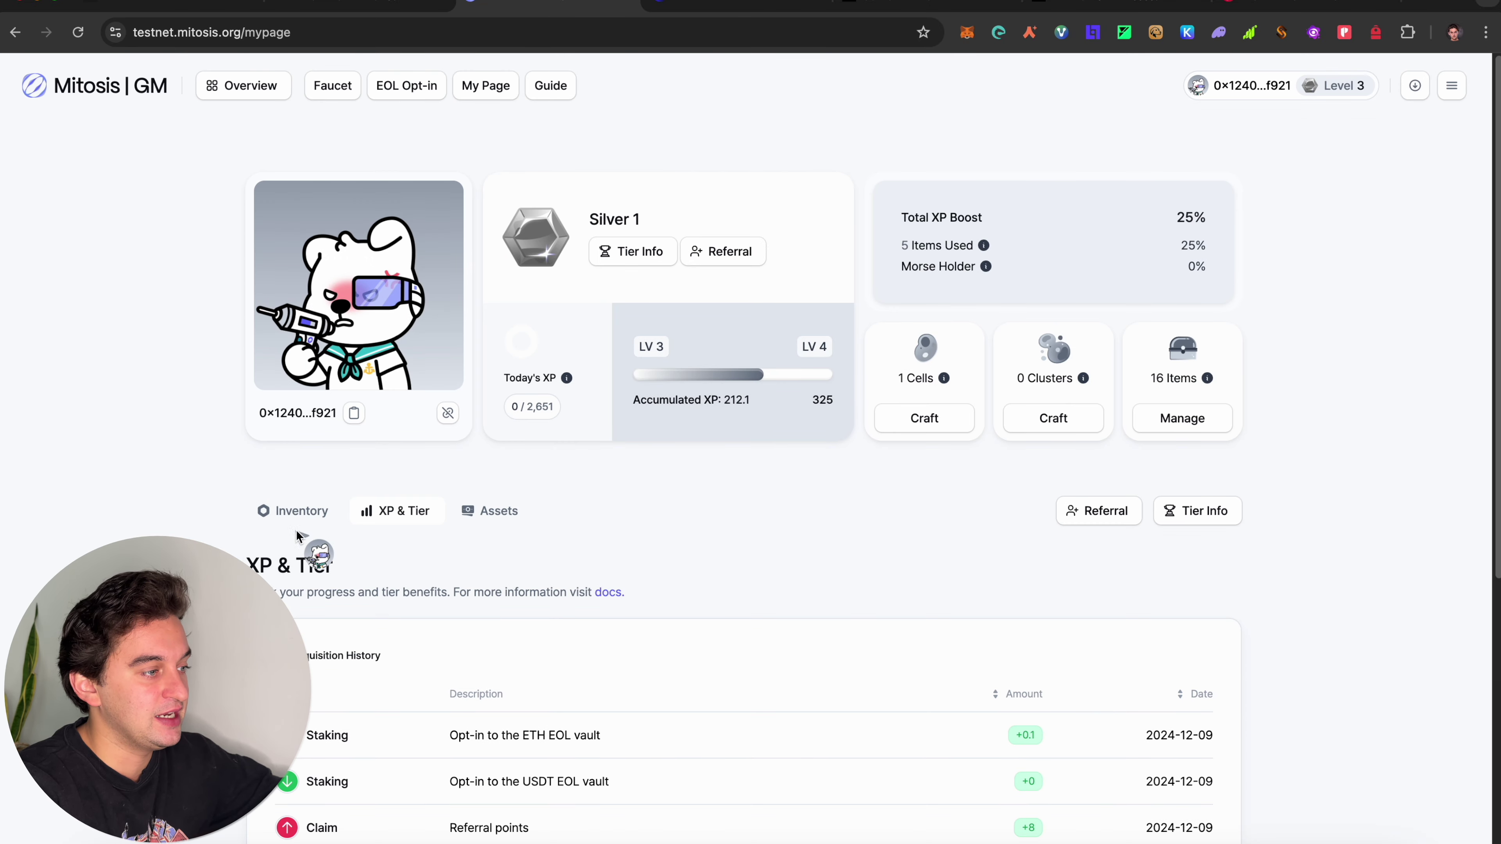
View the profile's asset balances and expand the MITO and miETH entries to see their chain breakdown
left_click(509, 512)
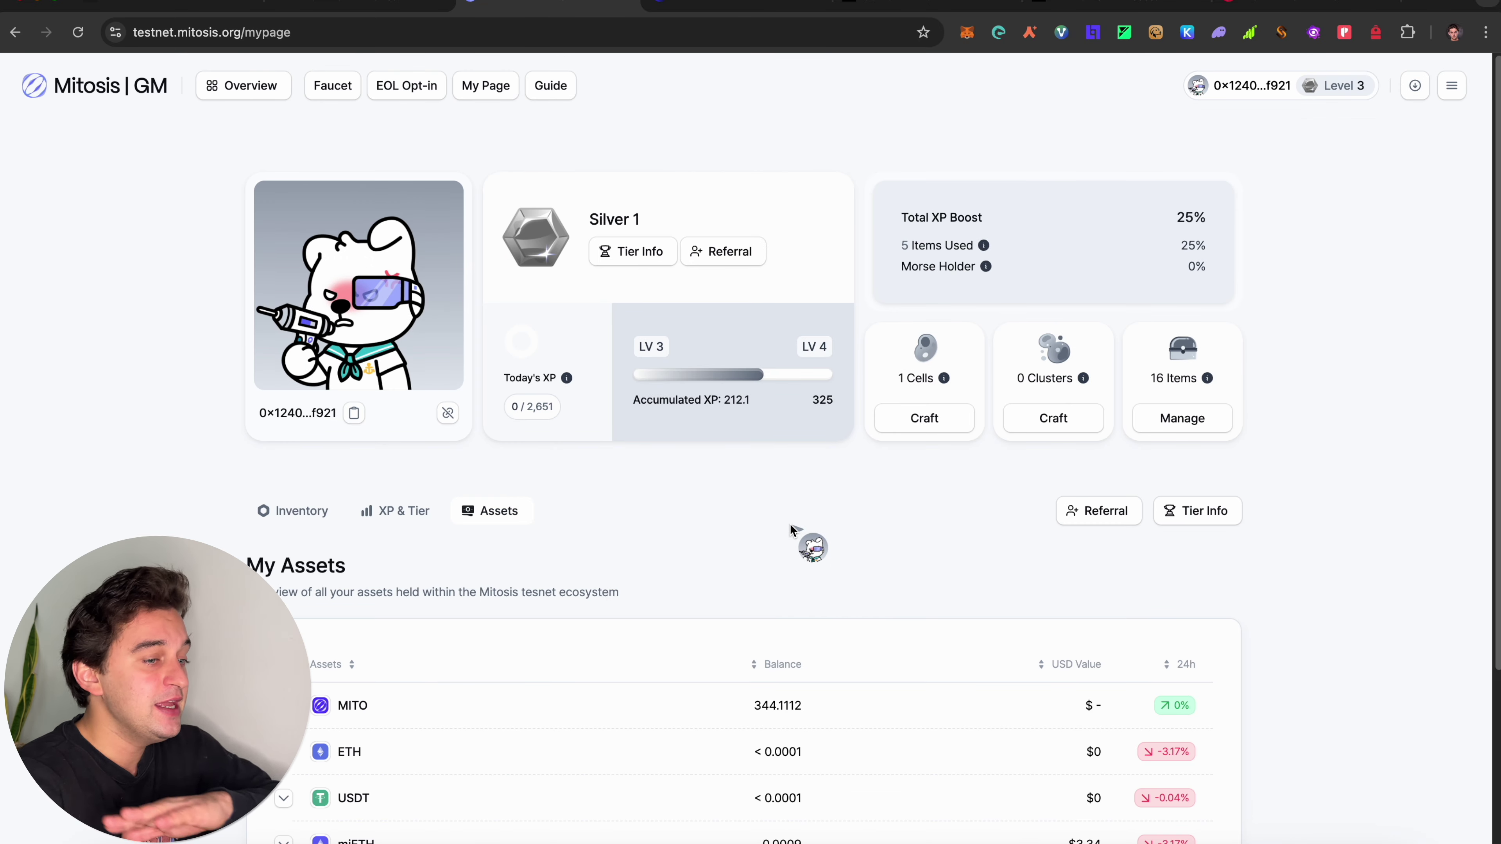
scroll(790, 526, "down", 3)
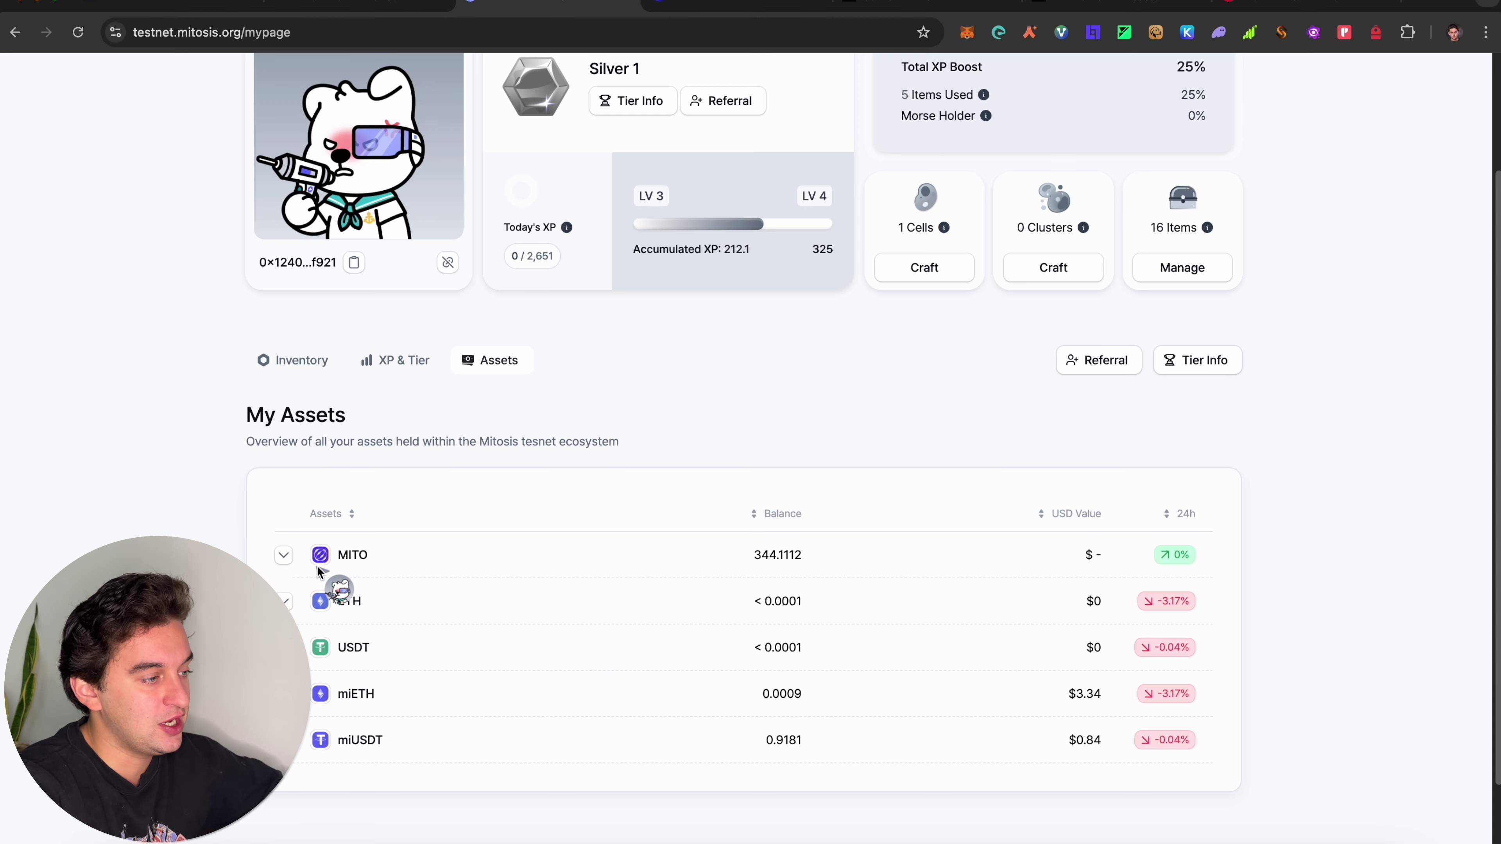
left_click(283, 556)
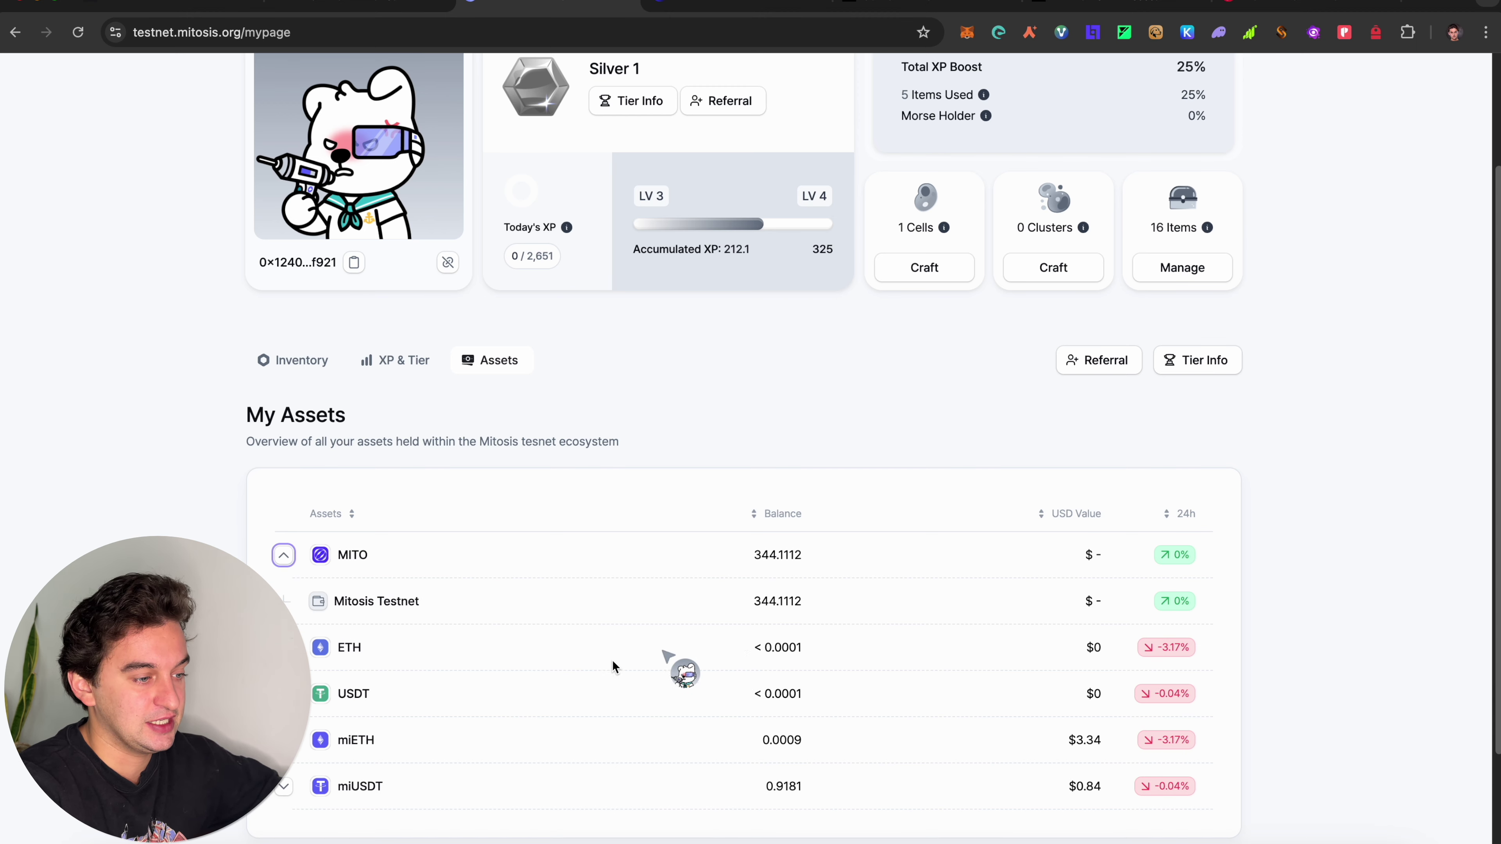
left_click(348, 747)
scroll(354, 757, "down", 2)
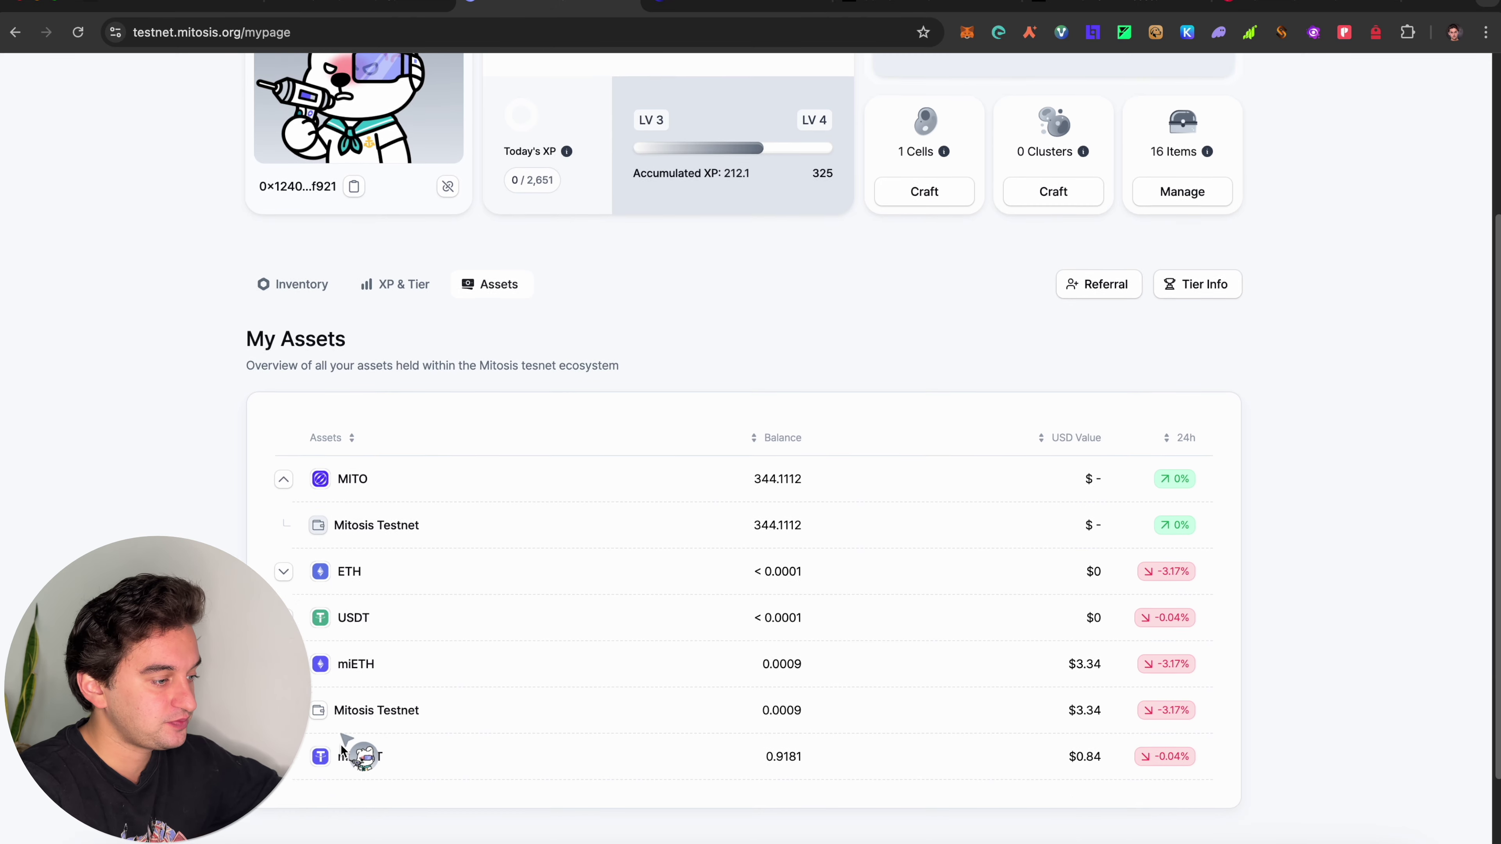
scroll(445, 729, "up", 4)
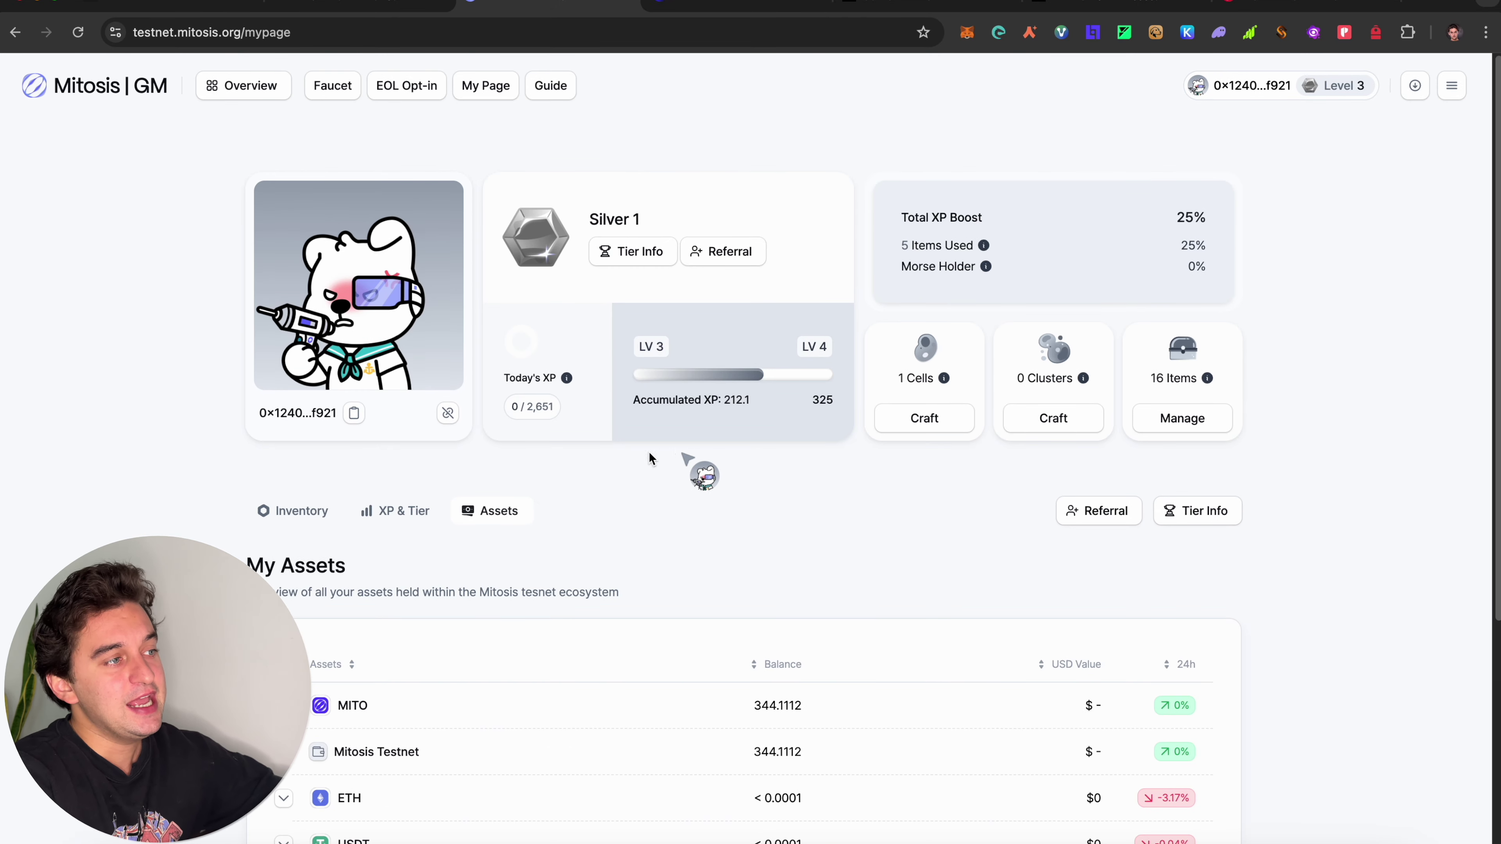
Review the testnet faucet's daily and total allocations, comparing the Bonus Faucet assets for Ethereum and Arbitrum
left_click(329, 90)
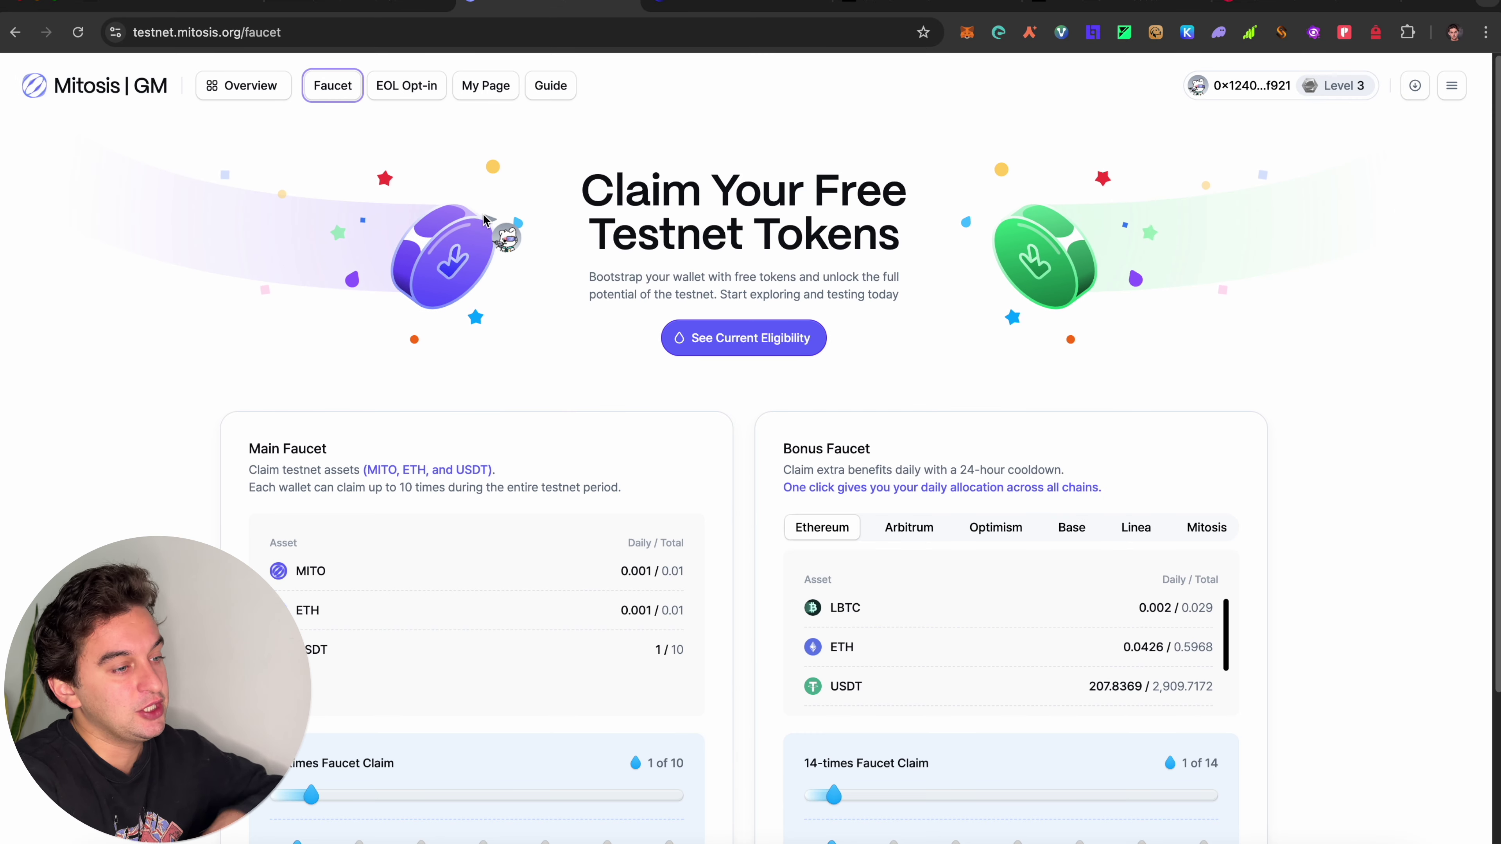
scroll(512, 490, "down", 3)
left_click(1012, 362)
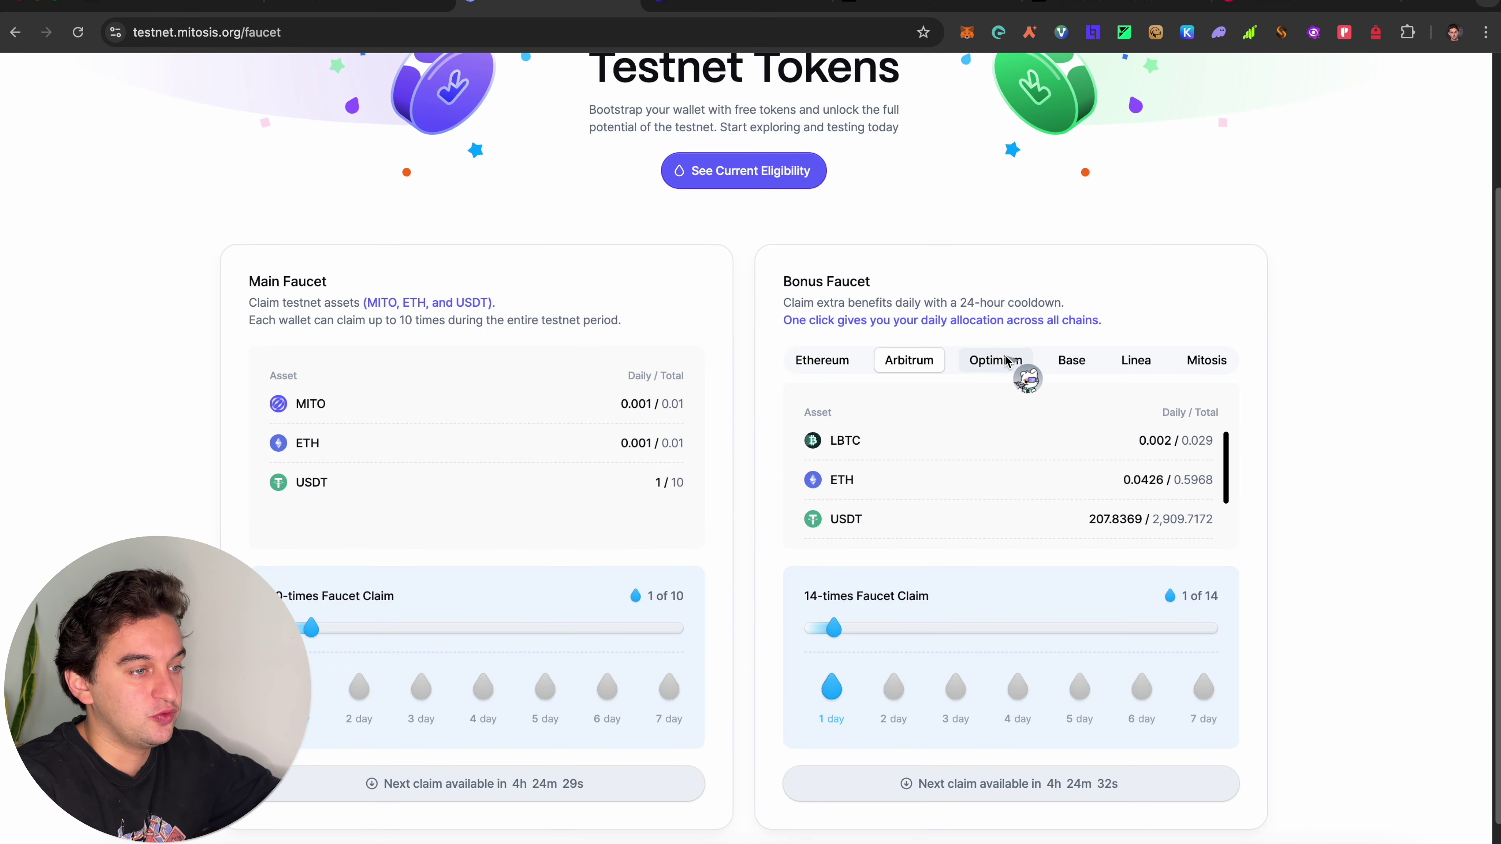
left_click(839, 362)
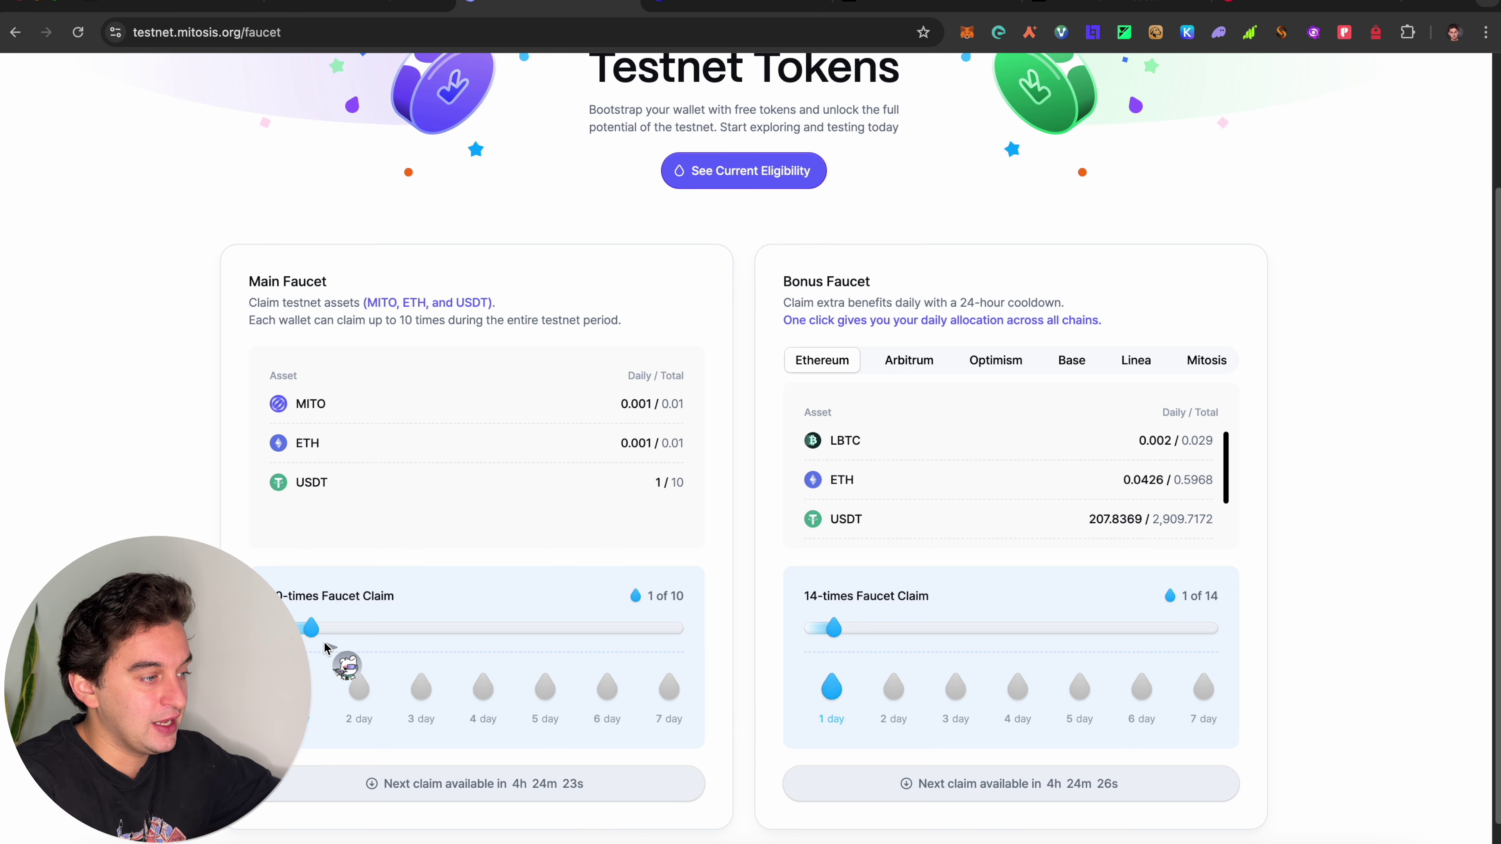
scroll(1041, 517, "down", 2)
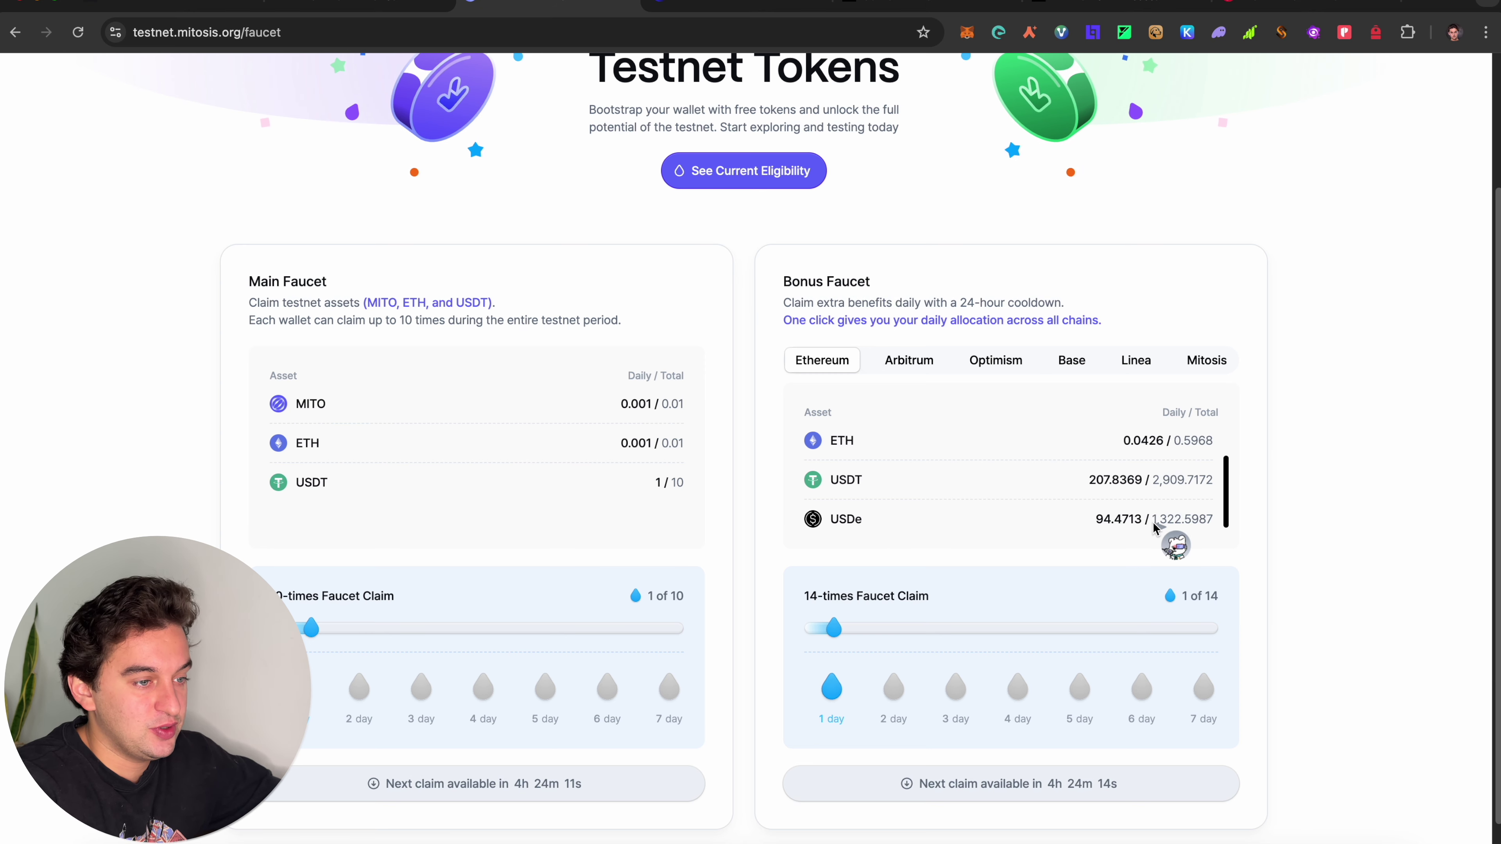
scroll(1153, 523, "up", 3)
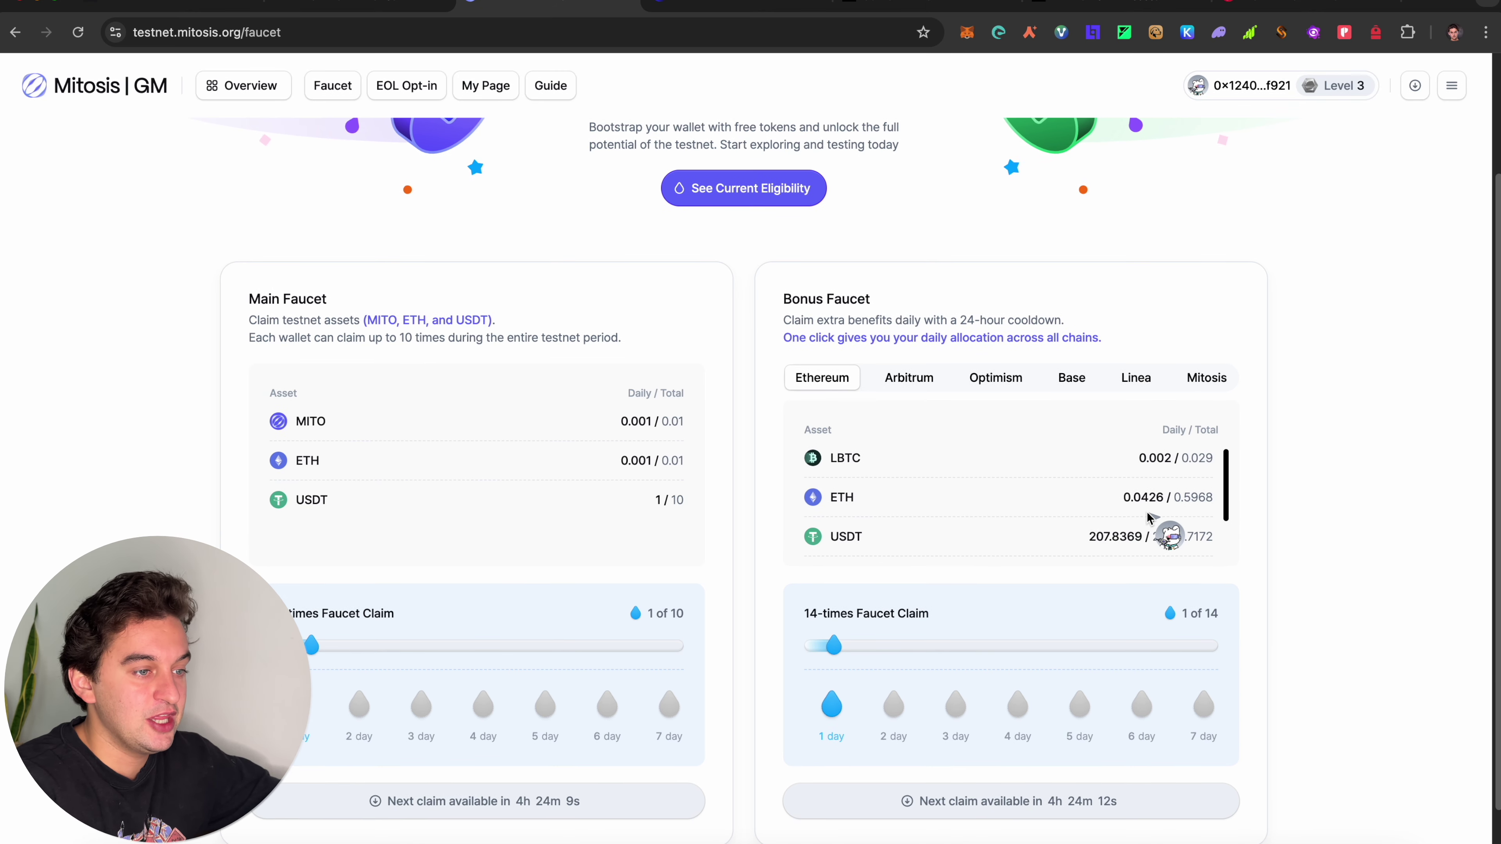
left_click(922, 390)
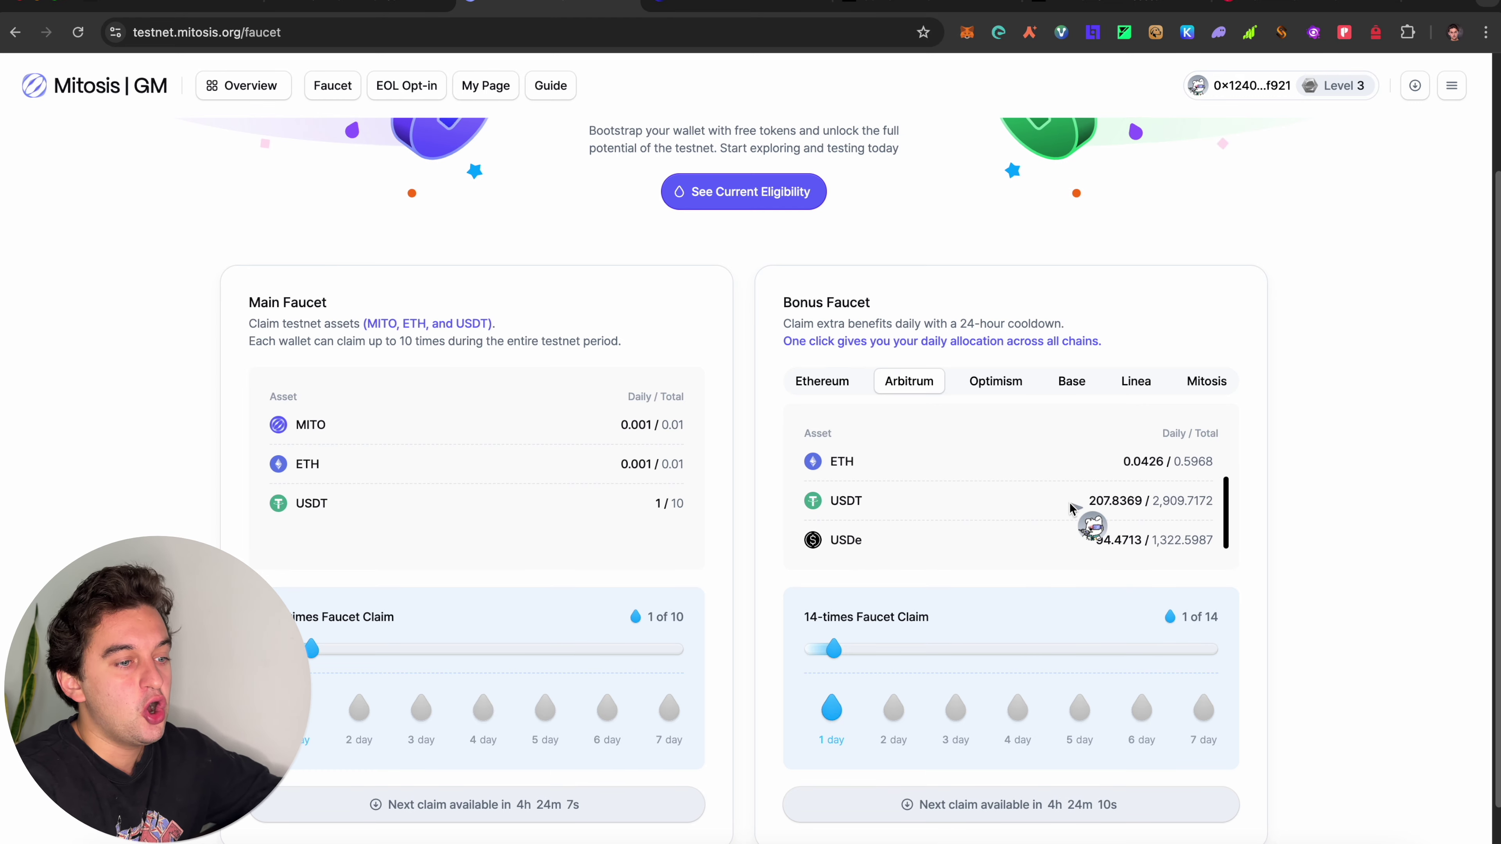
scroll(1052, 725, "up", 3)
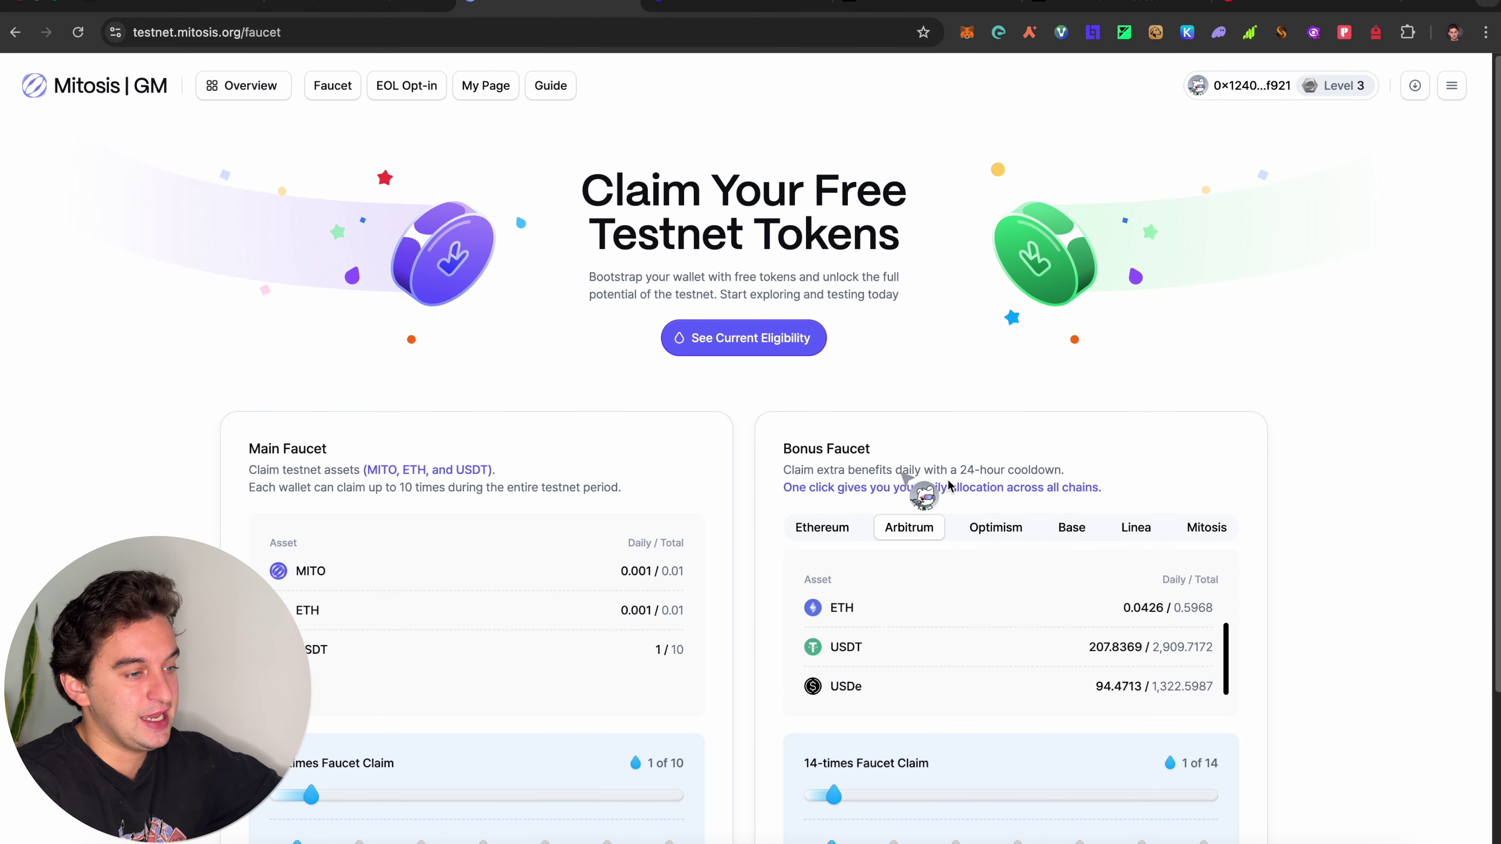
Review the EOL vaults, view the ETH vault's opt-in form with Optimism as the chain, and return to the vault list
left_click(410, 87)
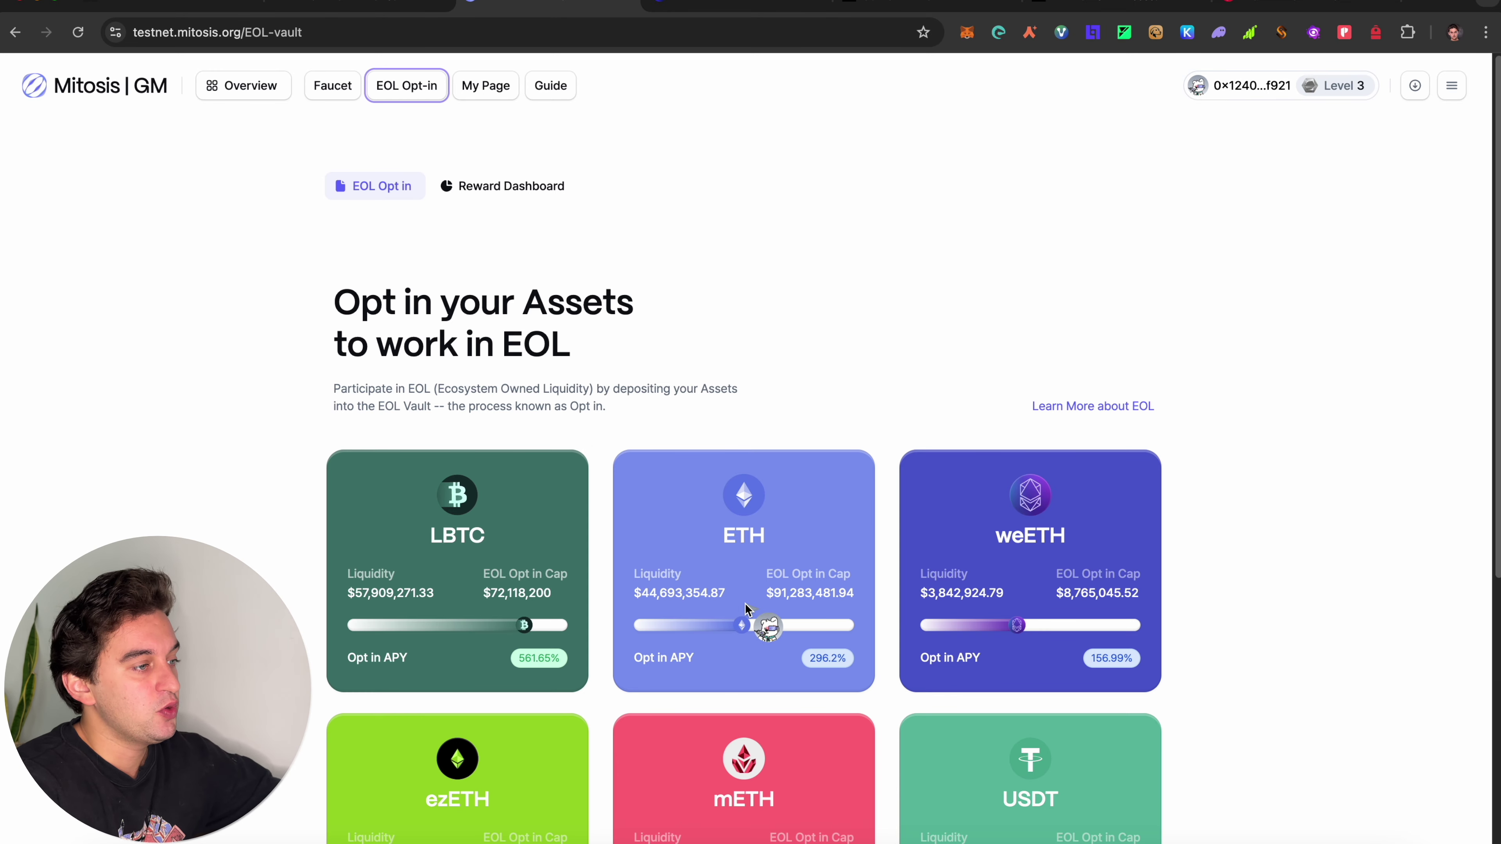
scroll(746, 598, "down", 6)
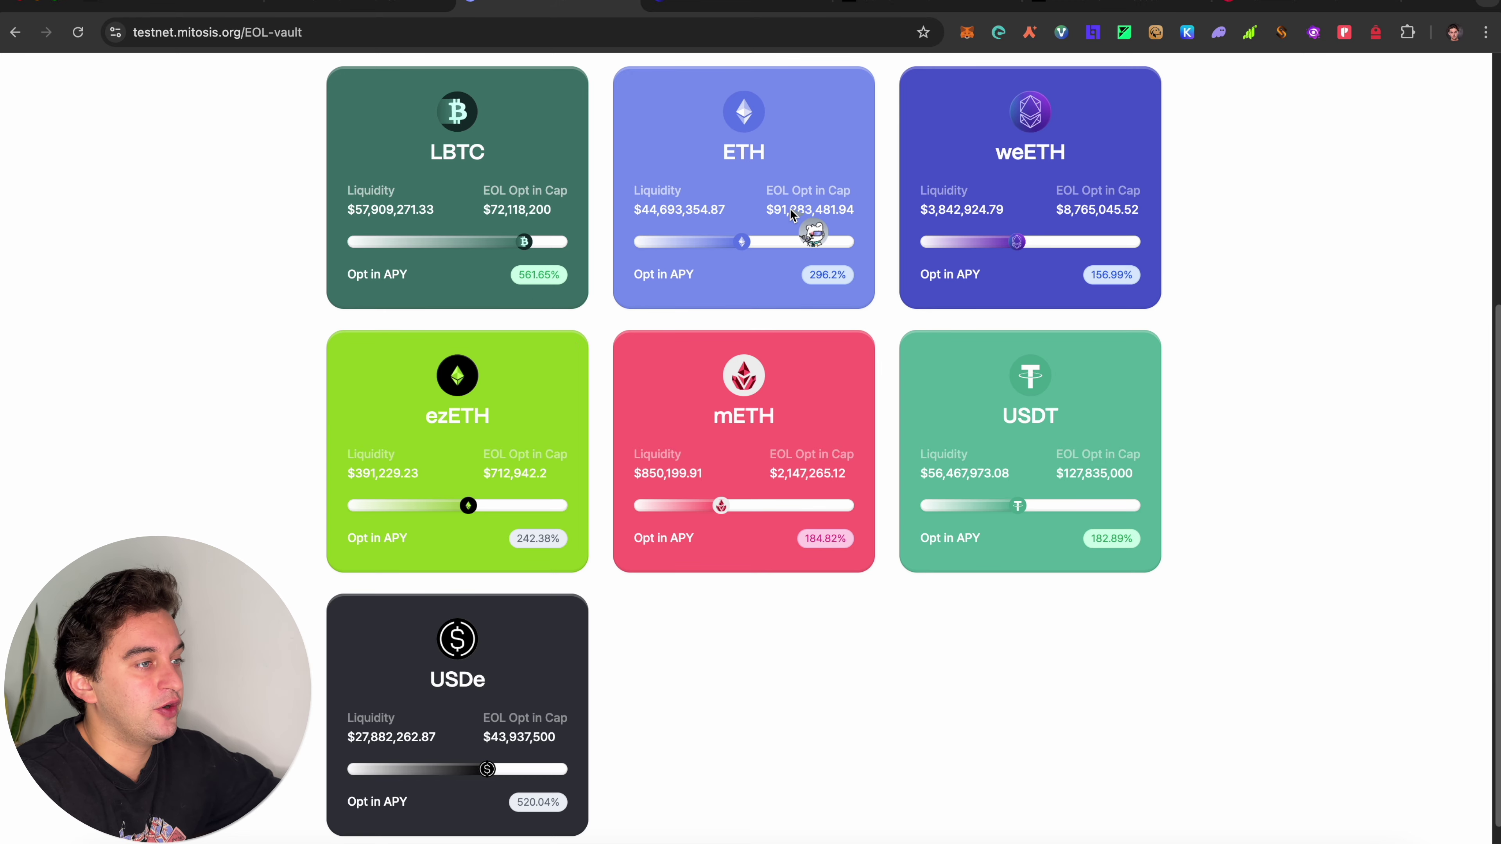
left_click(789, 208)
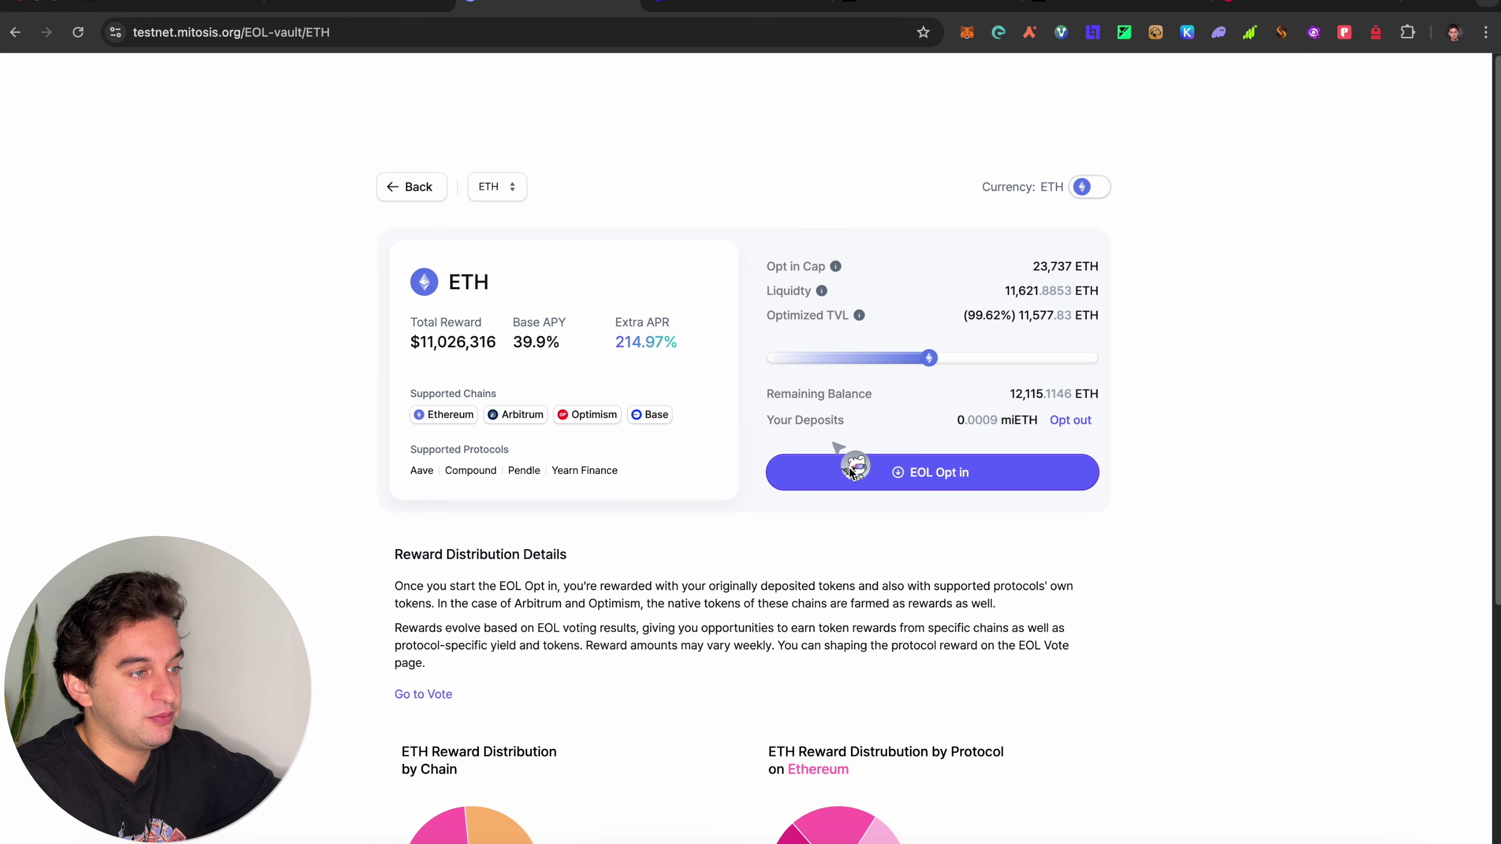
left_click(840, 457)
left_click(707, 314)
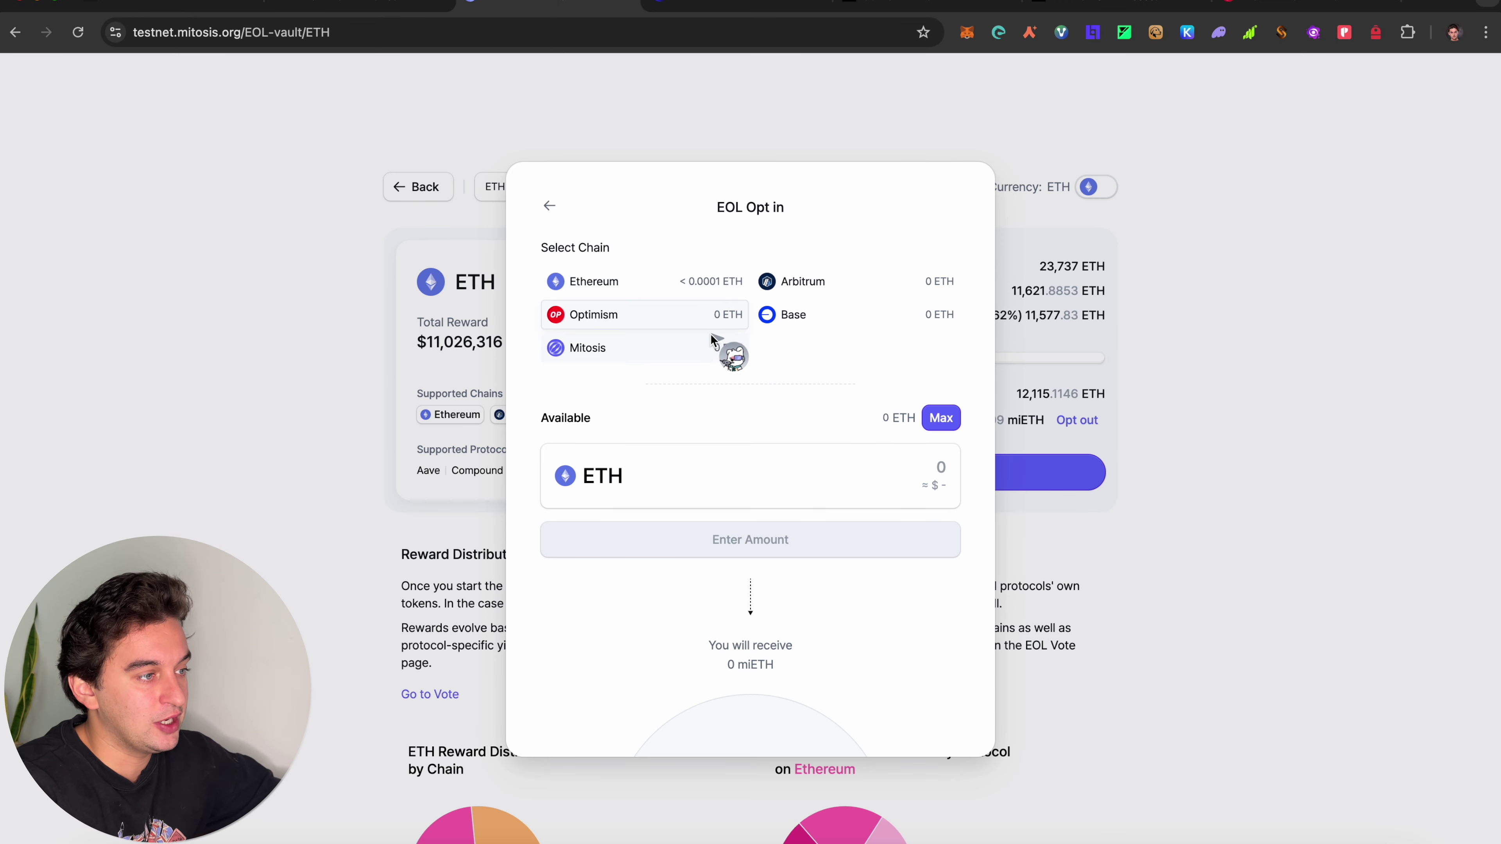
left_click(1128, 532)
left_click(412, 187)
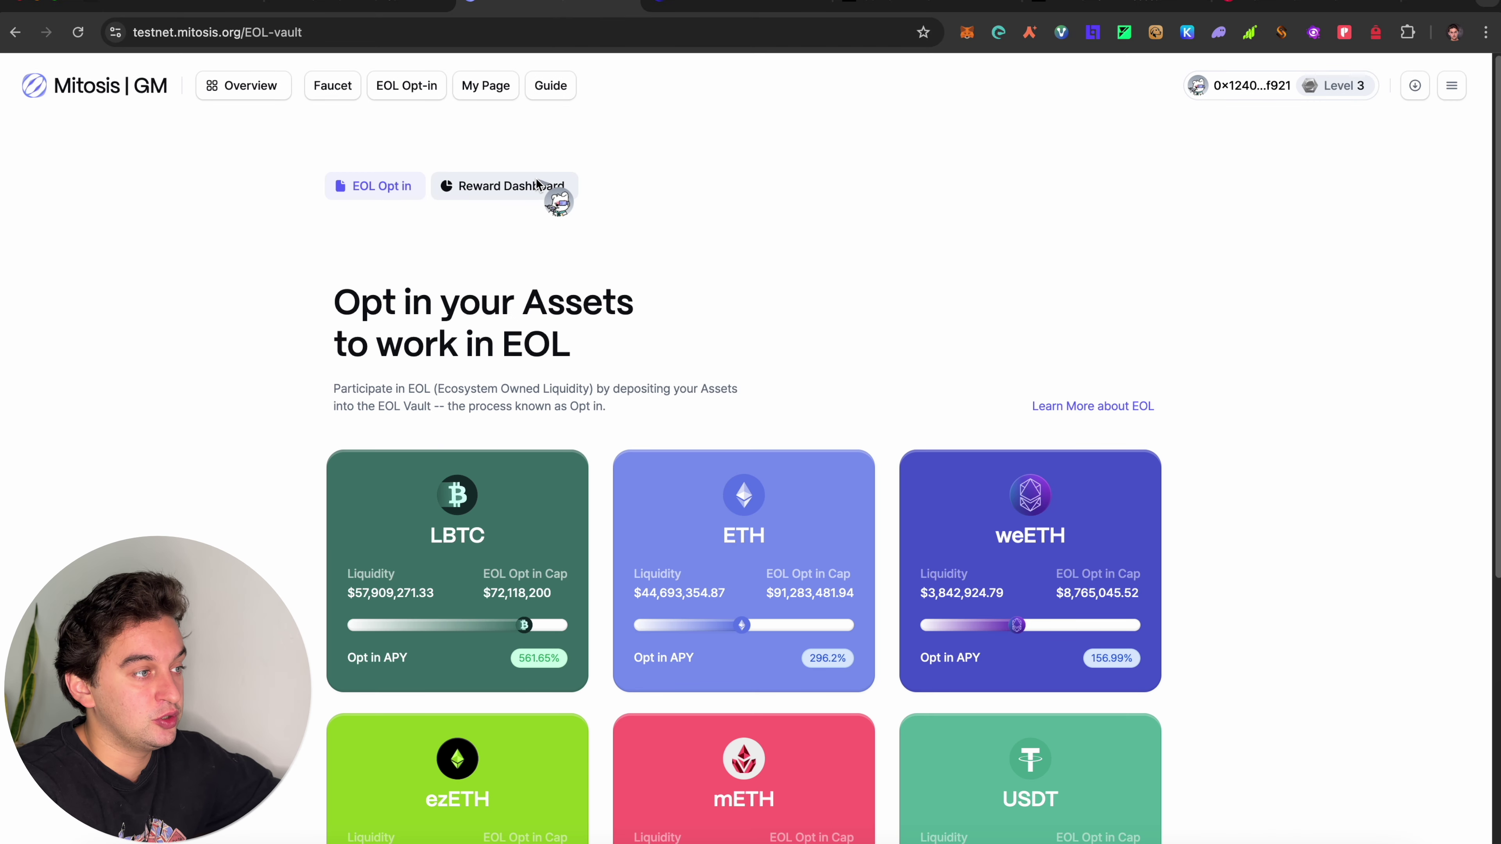
Examine the claimable rewards and active EOL positions on the reward dashboard
left_click(556, 192)
scroll(661, 386, "down", 3)
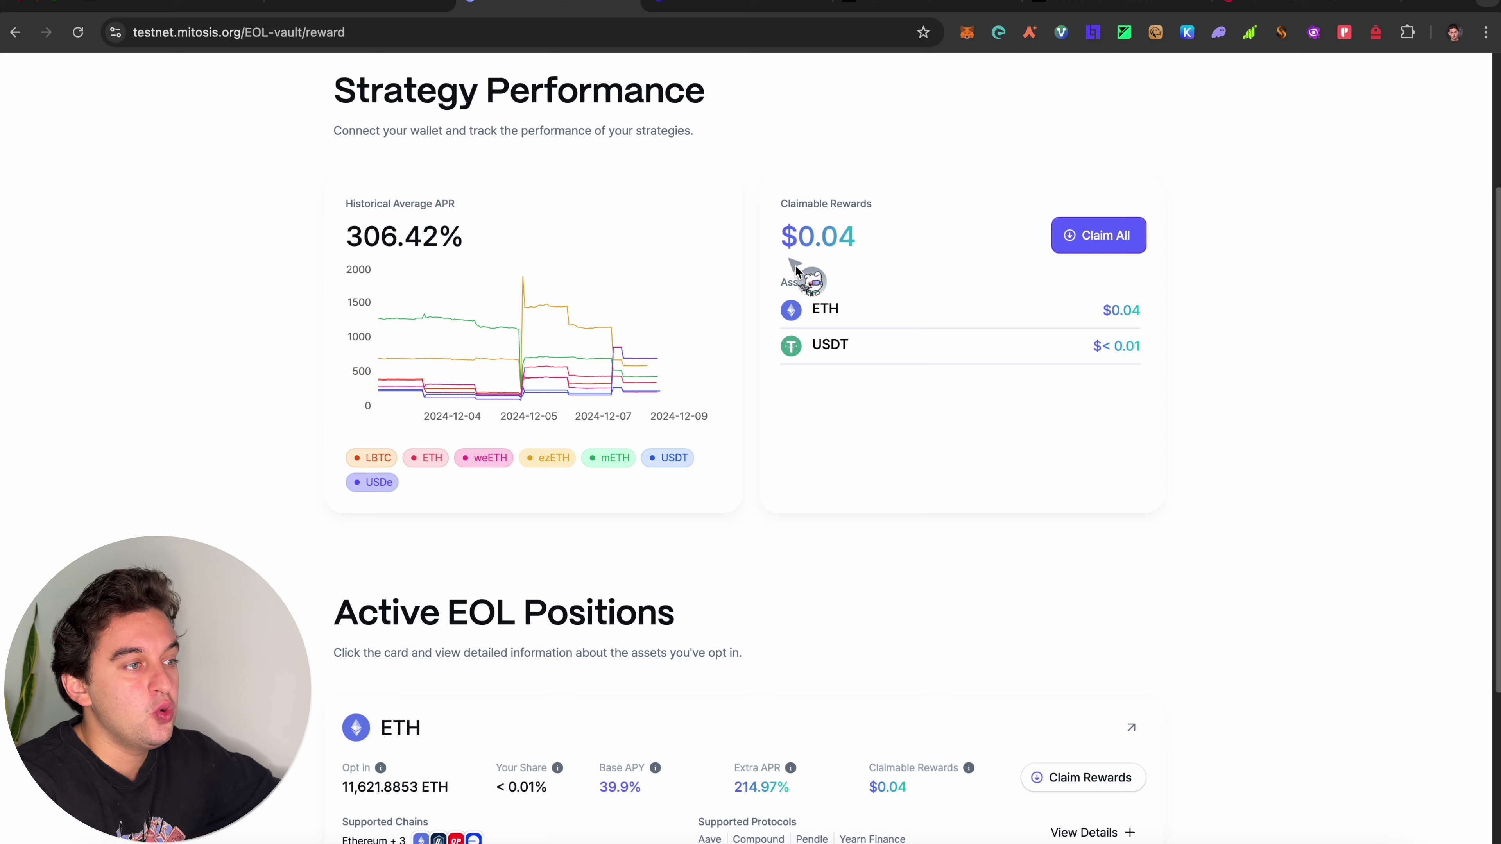
scroll(873, 419, "down", 4)
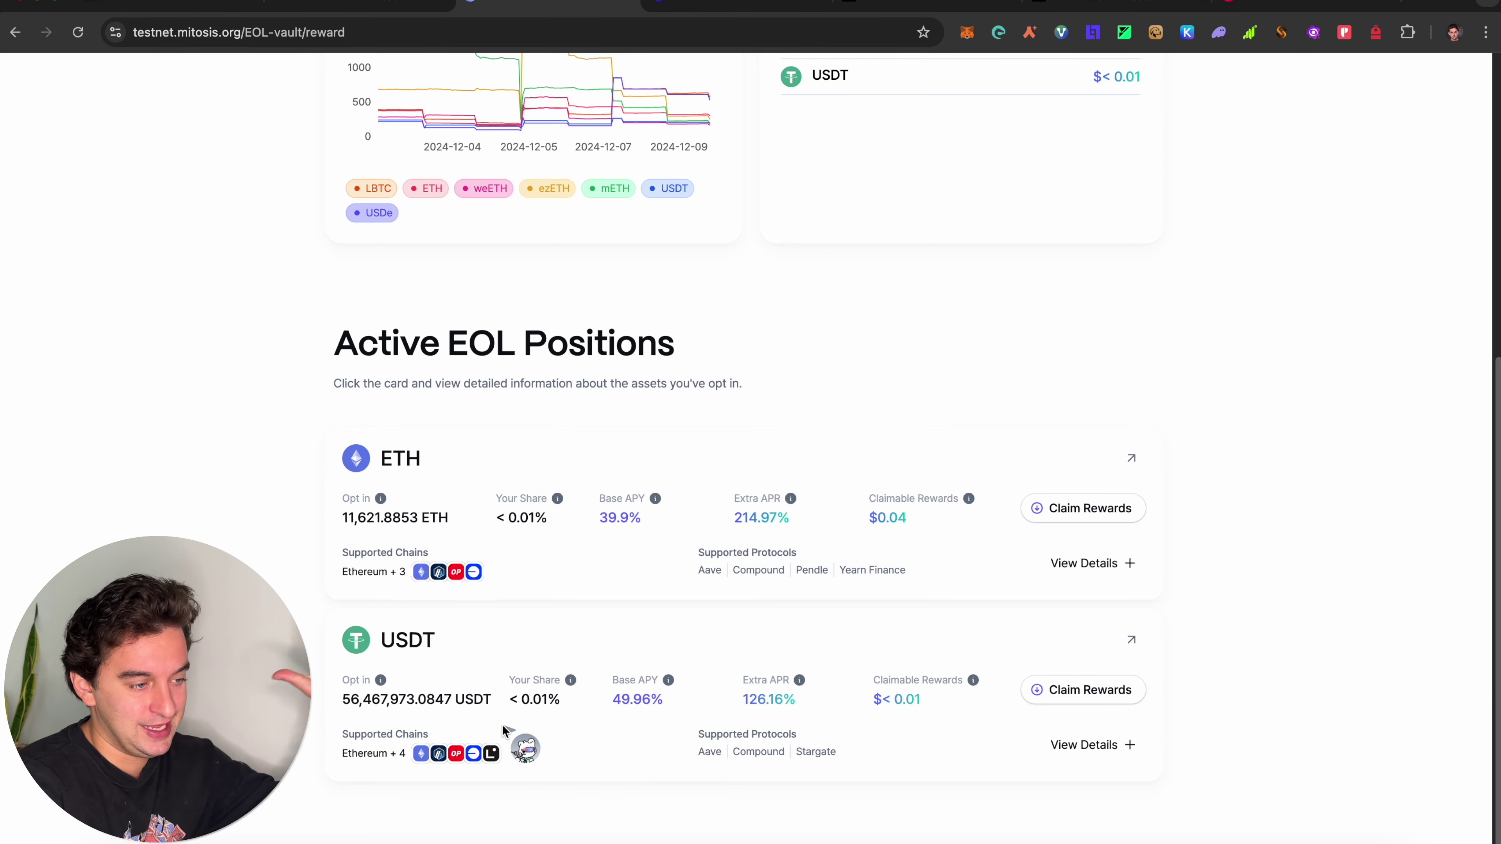
scroll(911, 523, "up", 5)
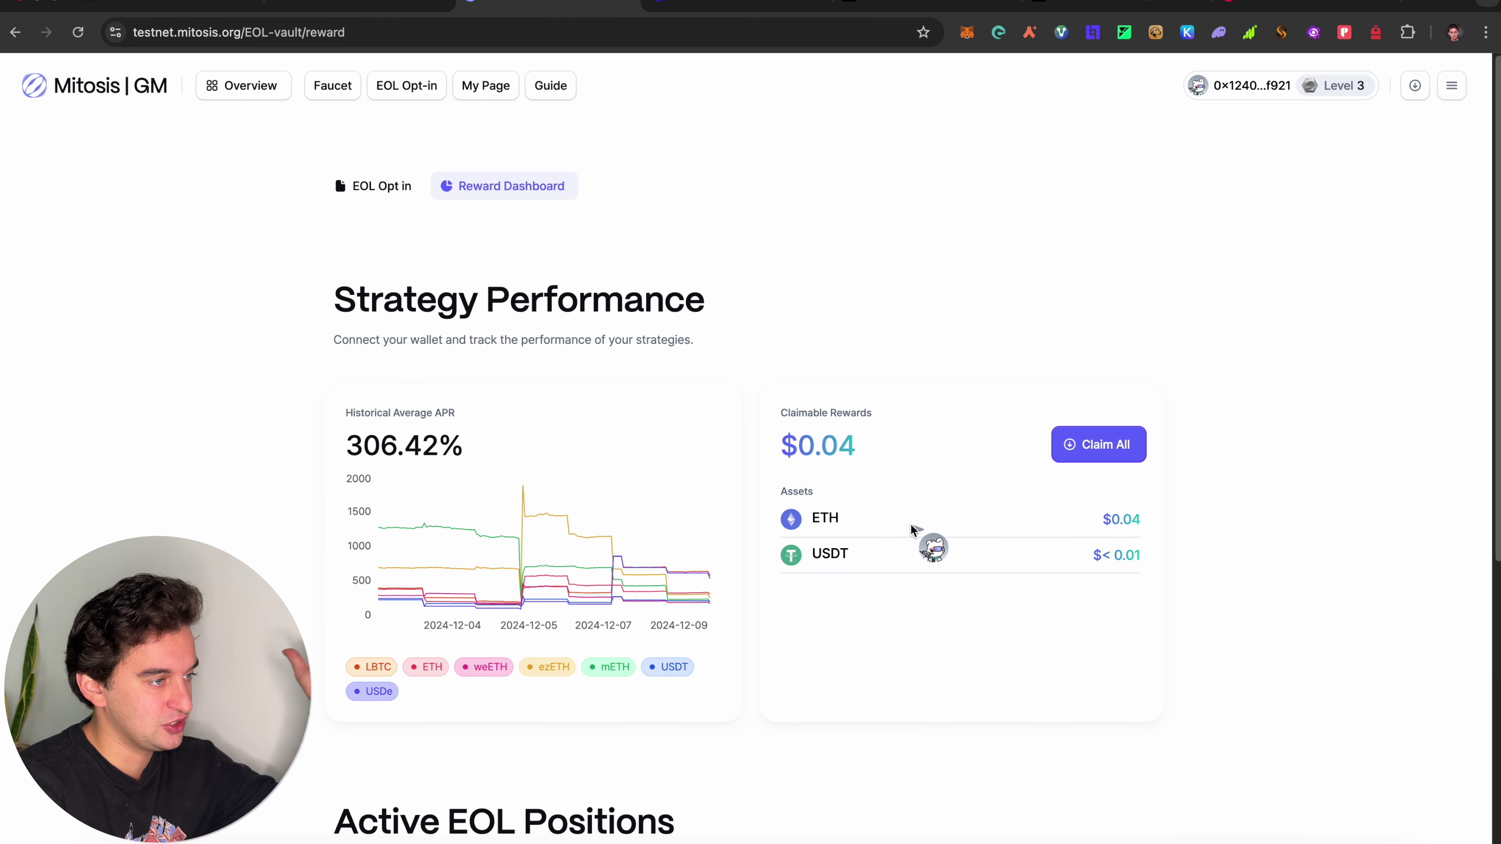
Go back to the profile page, view the wallet's asset summary, and follow its opt-in link to the EOL vaults
left_click(467, 90)
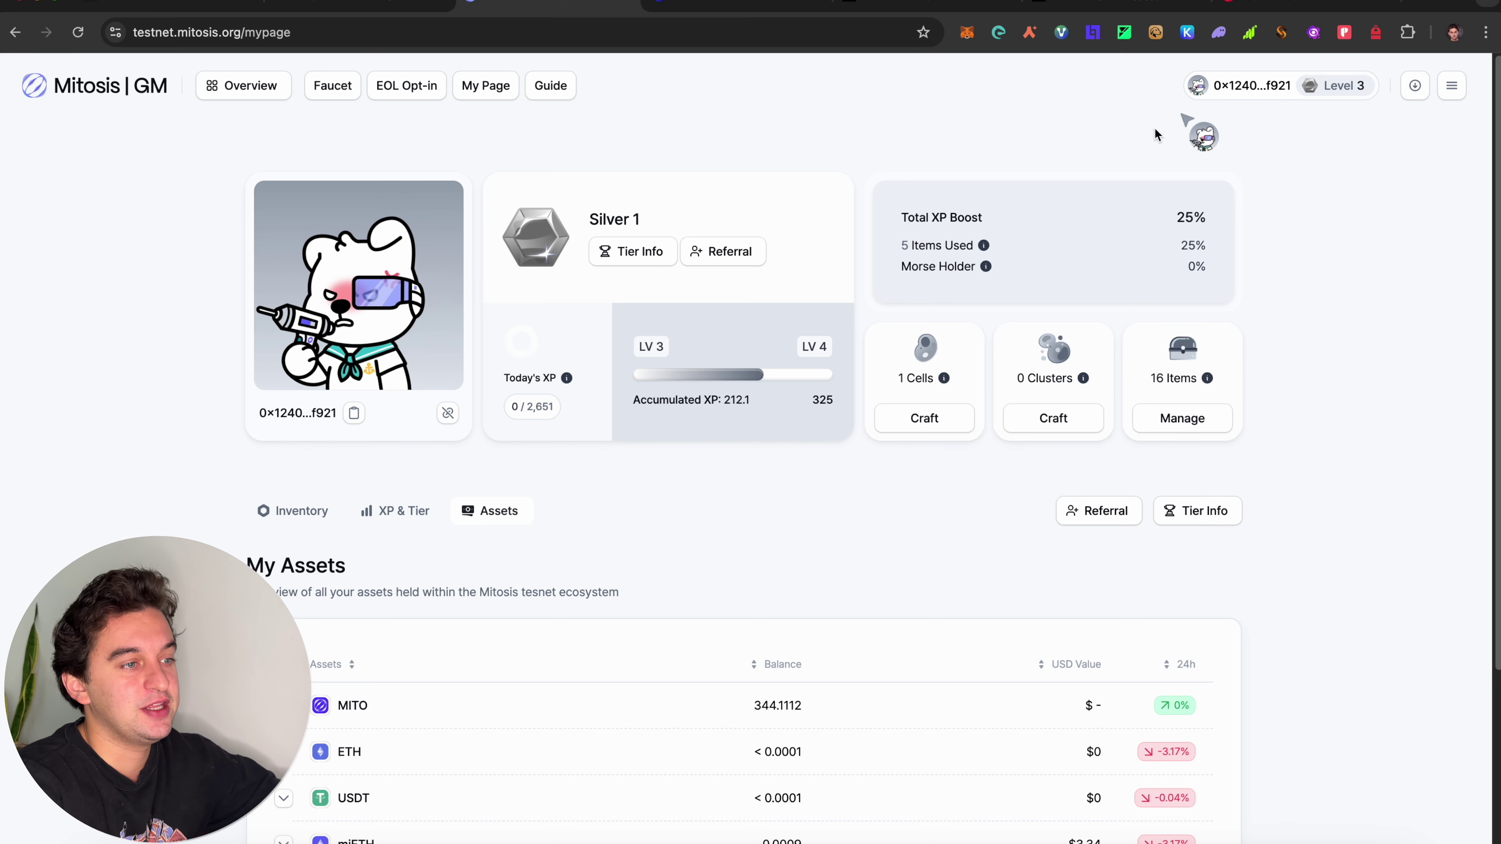
mouse_move(565, 386)
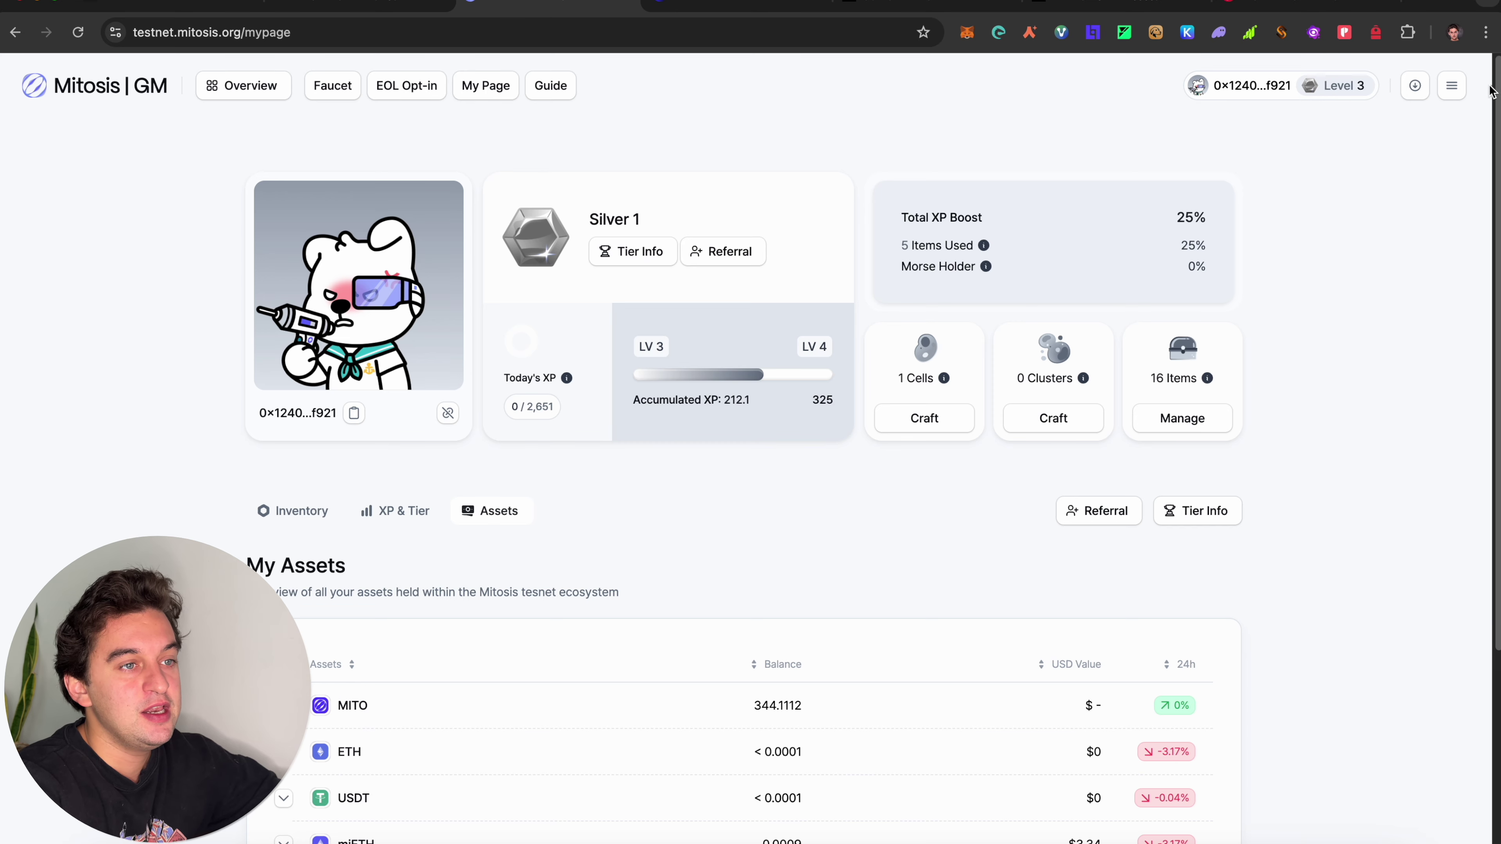
left_click(1452, 87)
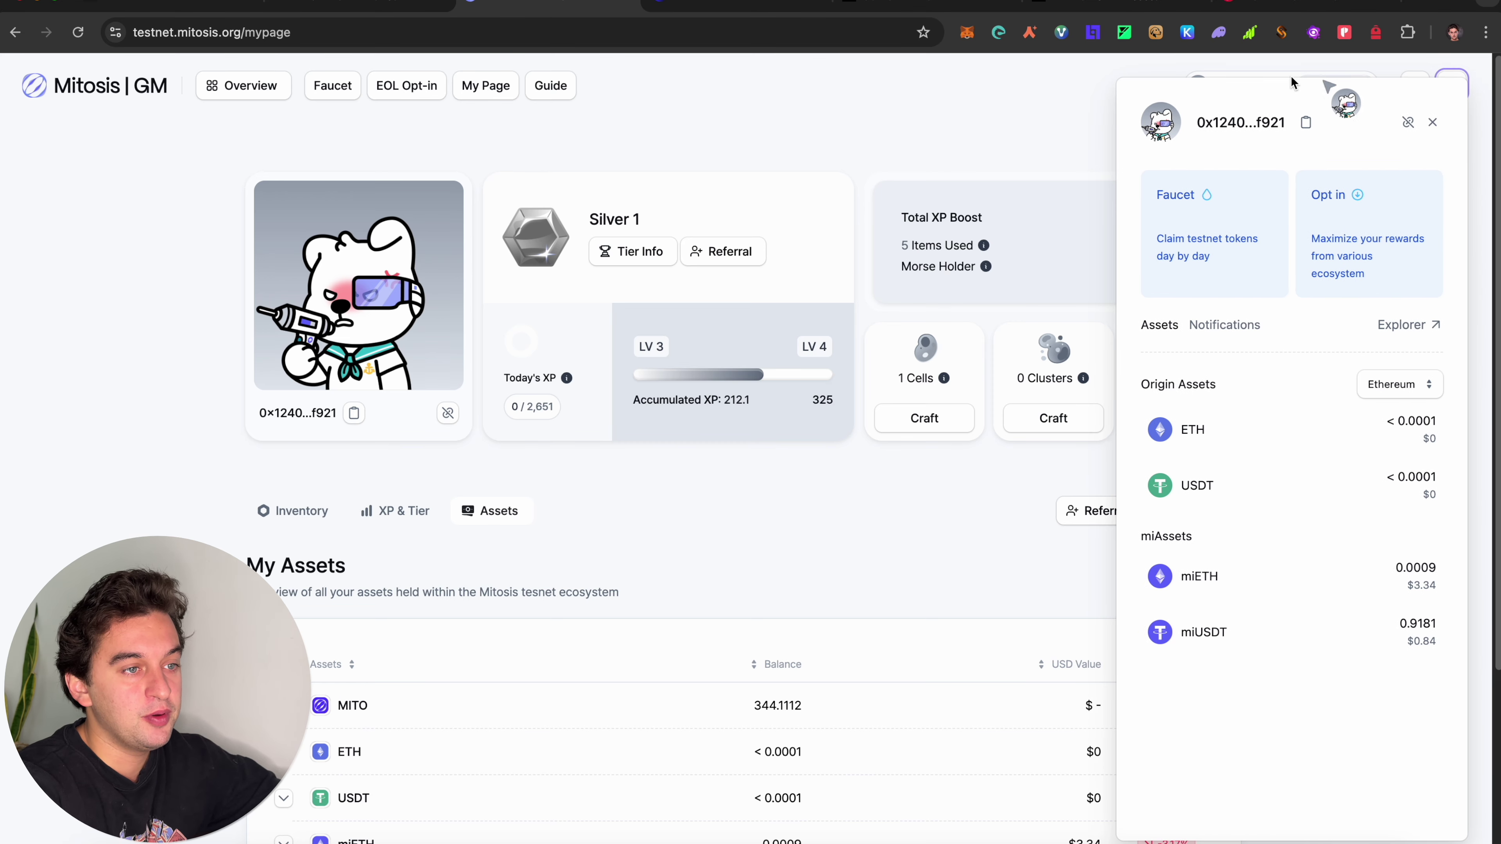
left_click(1353, 236)
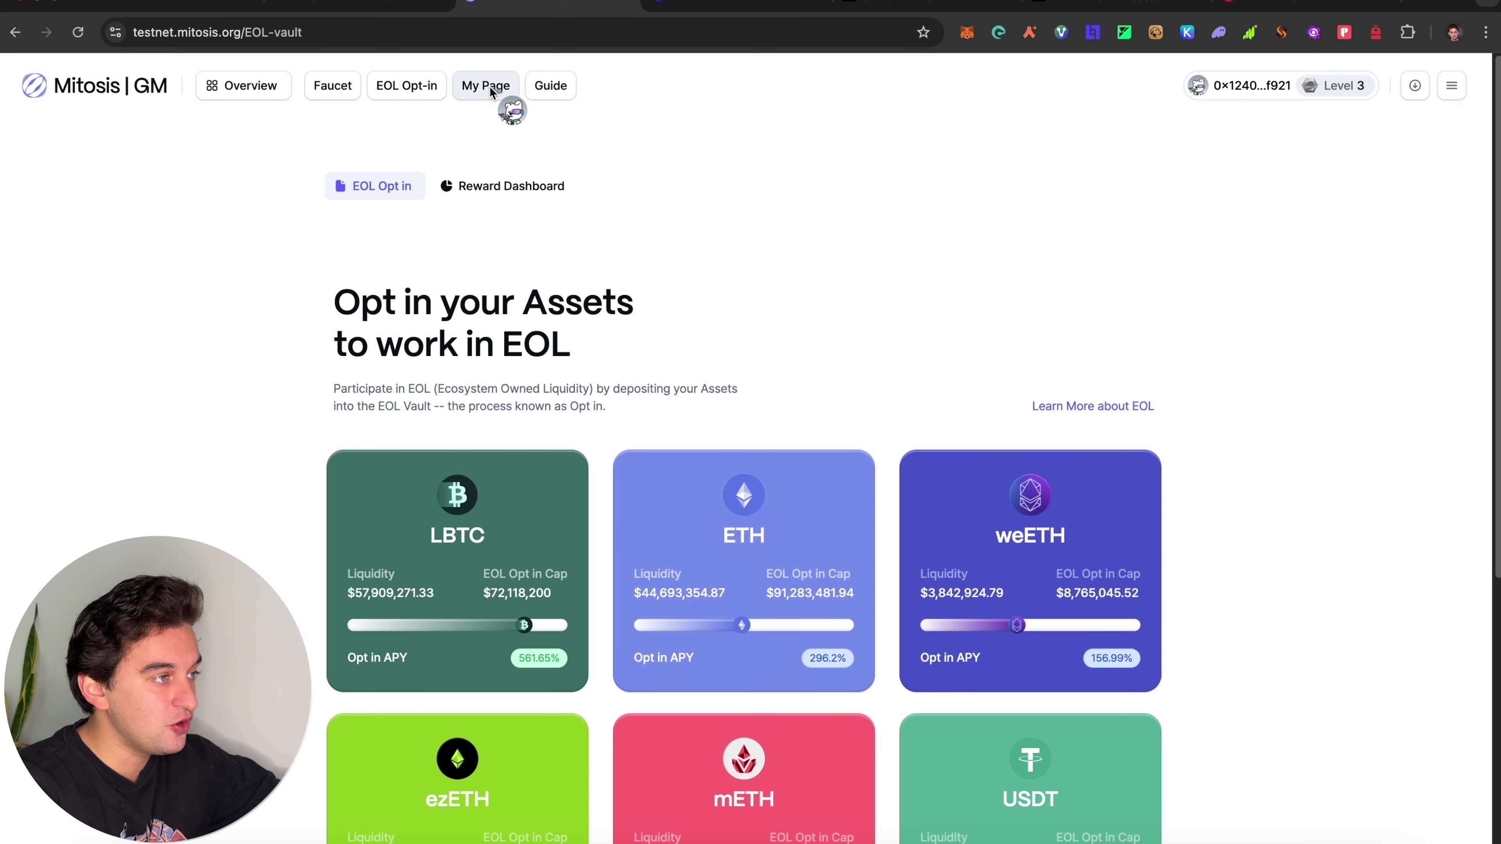
Browse the DApps profiles for Clober, Chromo, DVX, Telo and YieldKingZ, and return to the EOL vault list
left_click(256, 90)
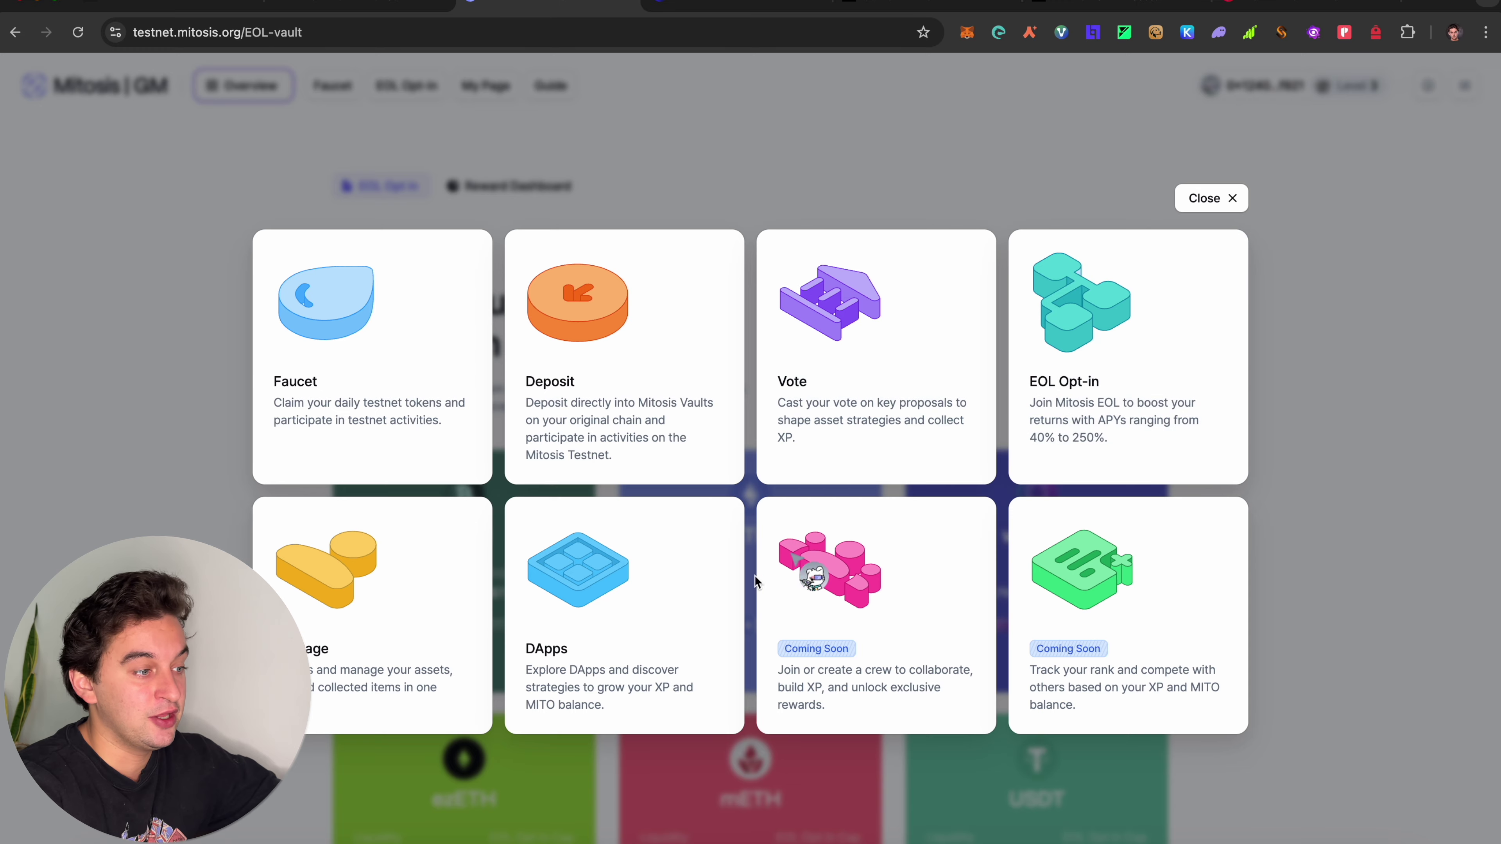
left_click(702, 591)
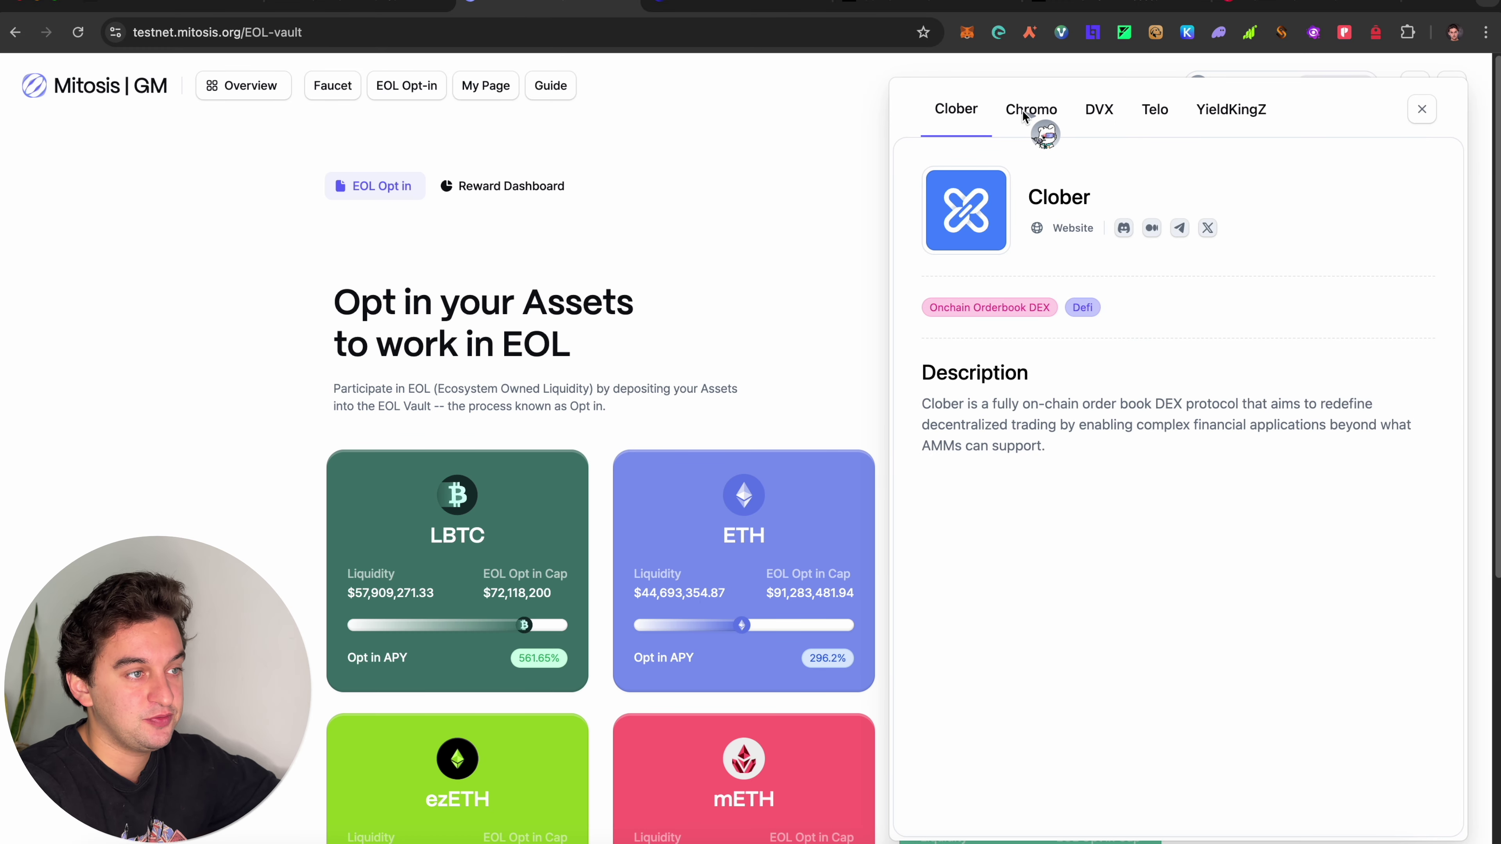
left_click(1035, 112)
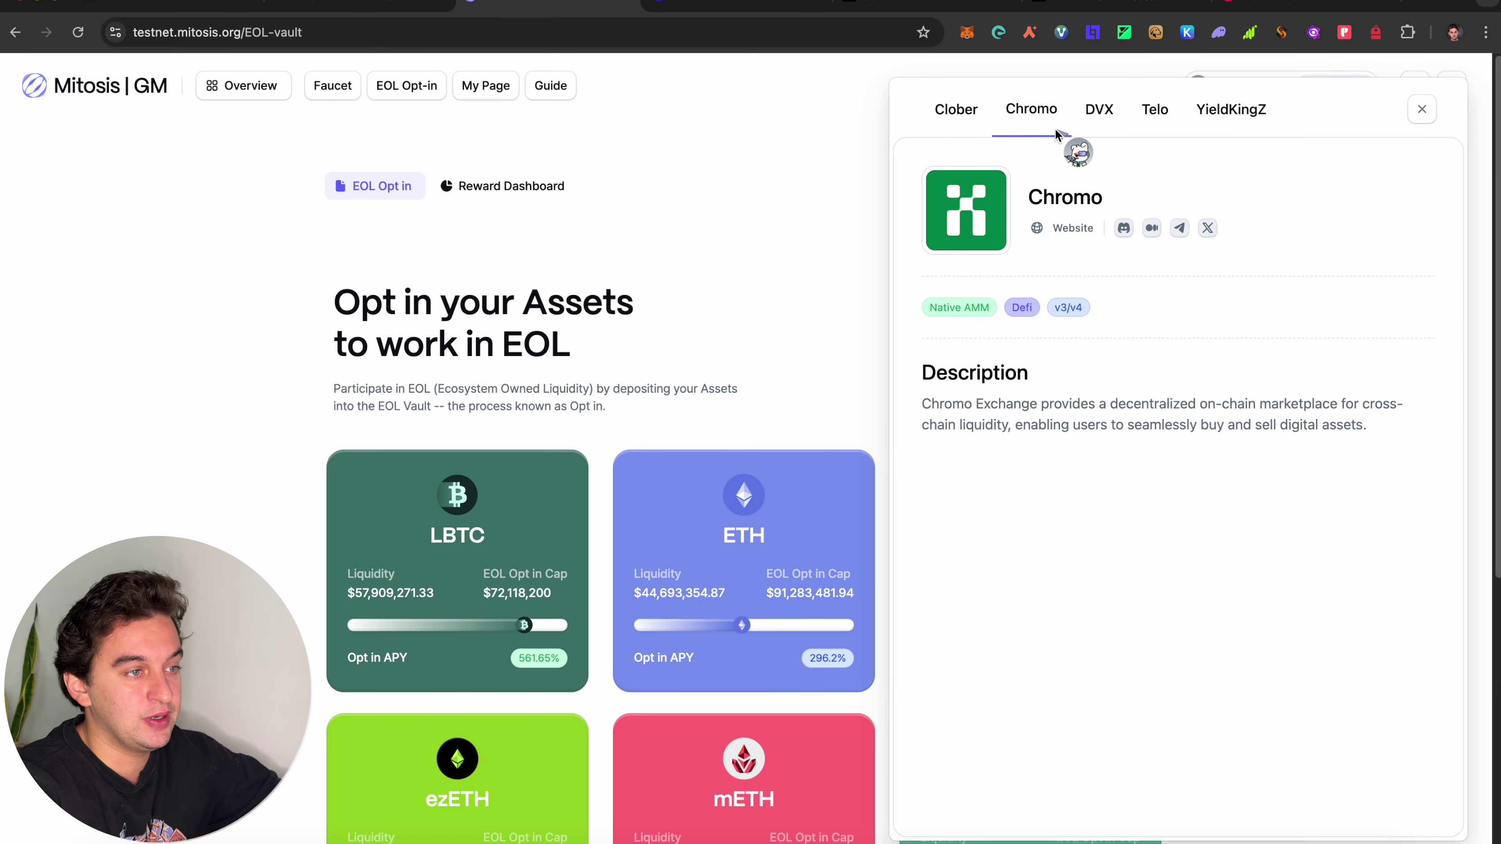
left_click(1111, 116)
left_click(1164, 117)
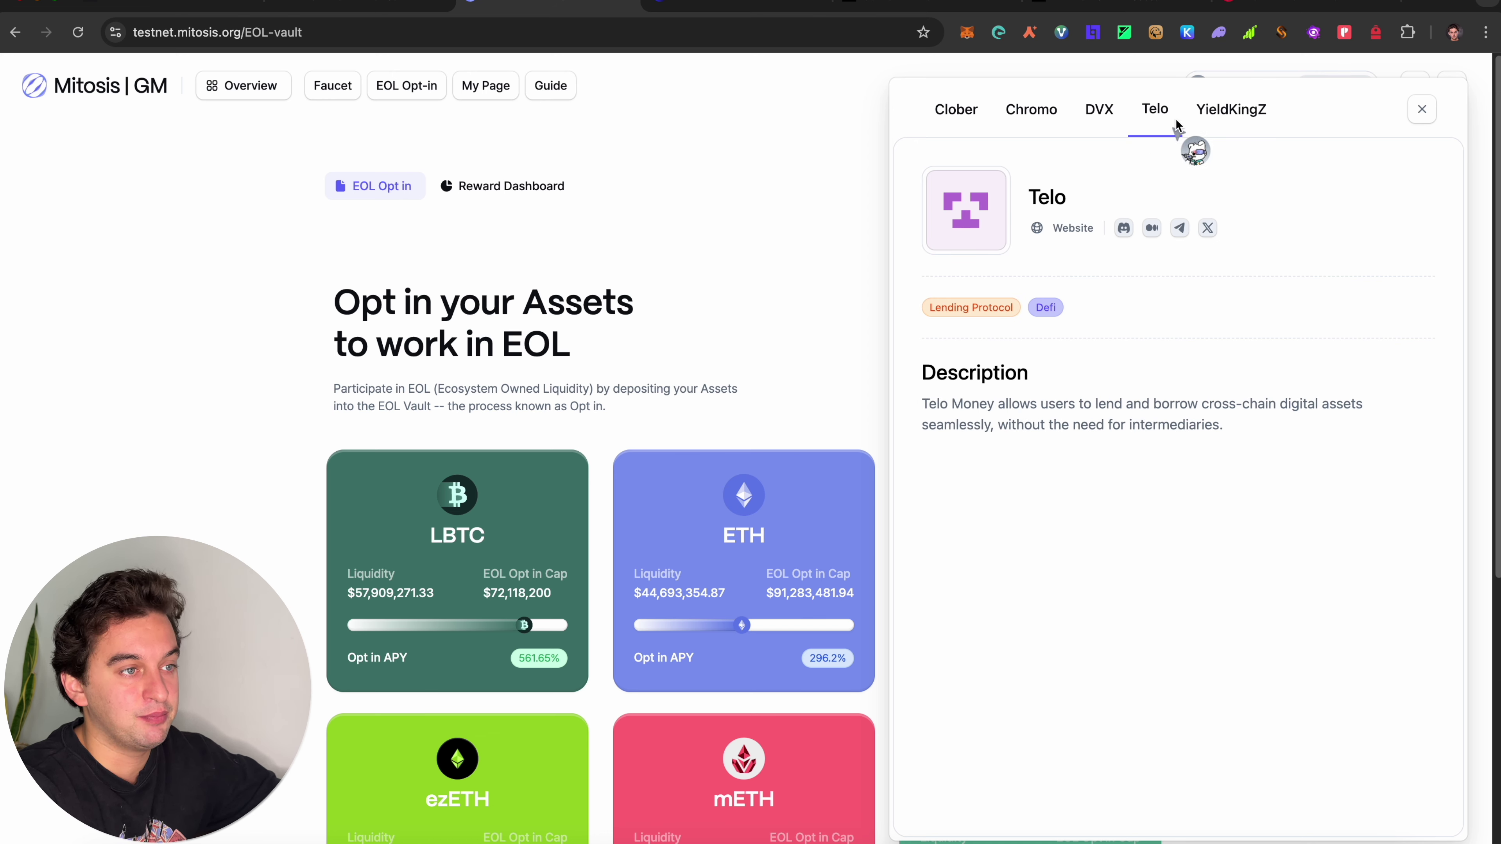
left_click(1235, 116)
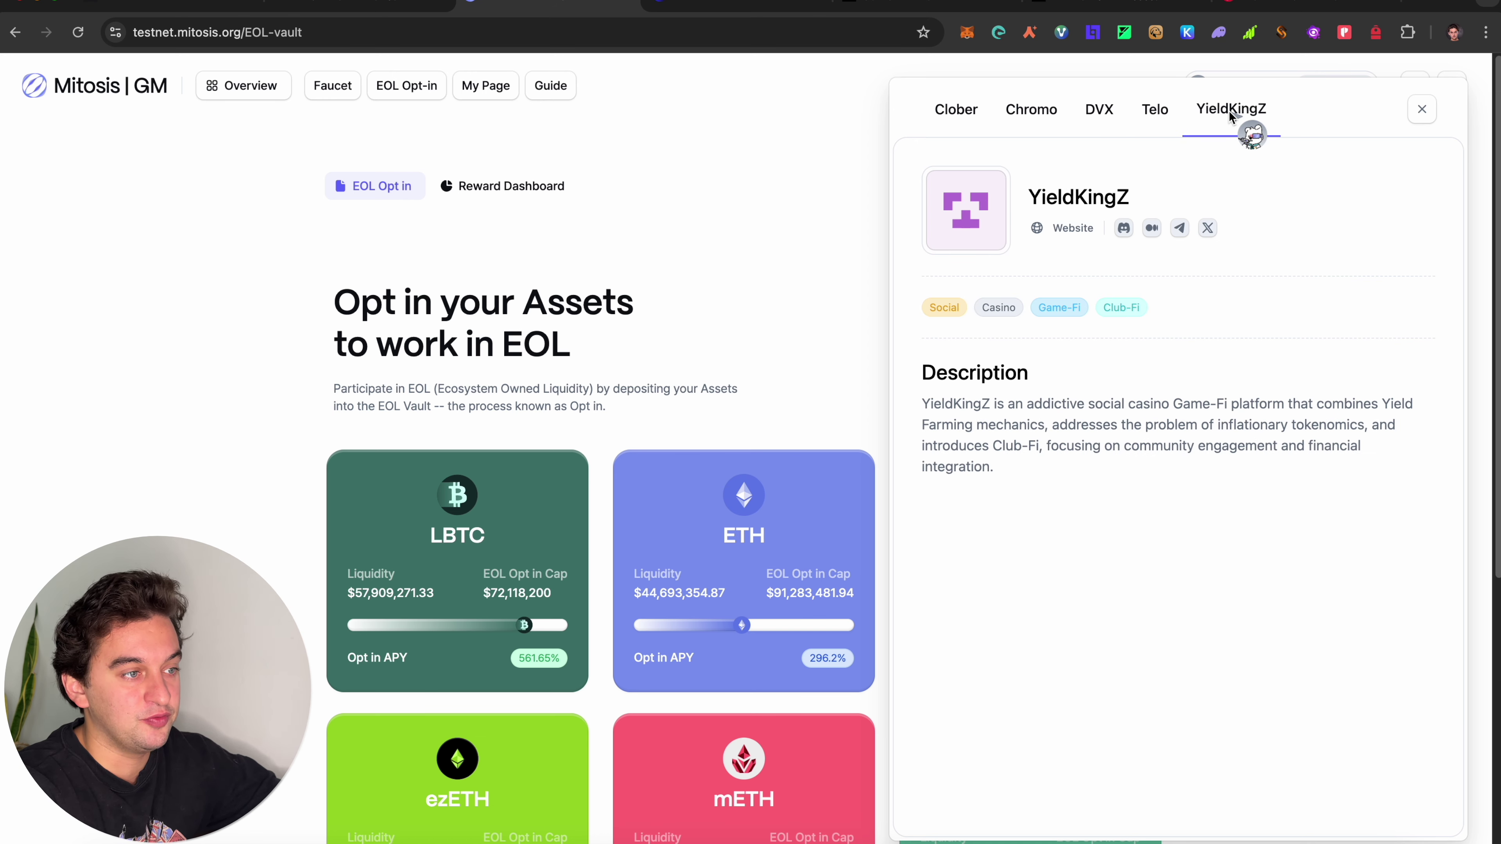
left_click(1103, 115)
left_click(1031, 116)
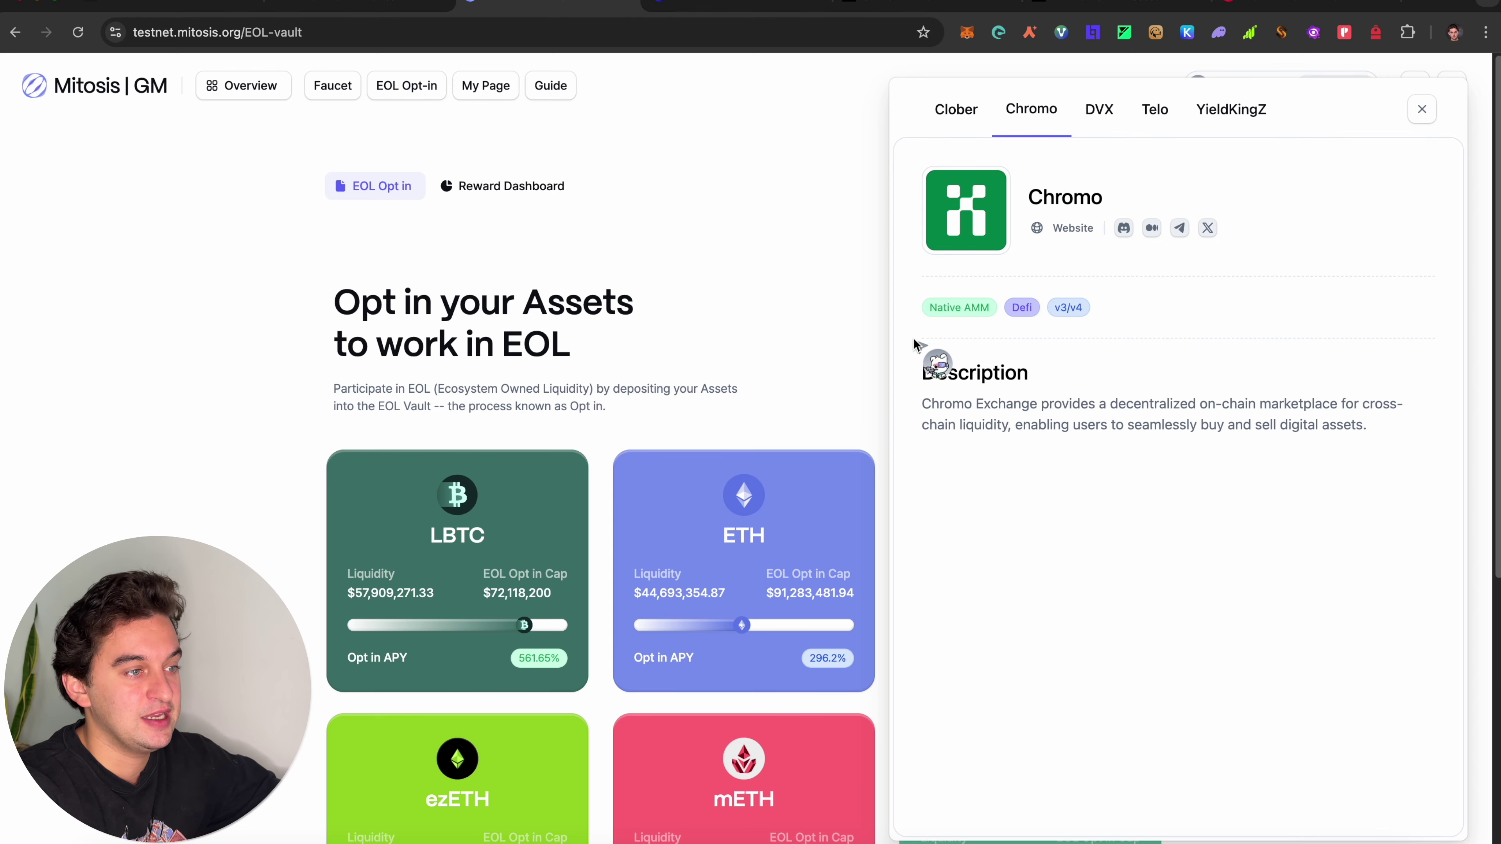
left_click(935, 115)
left_click(815, 238)
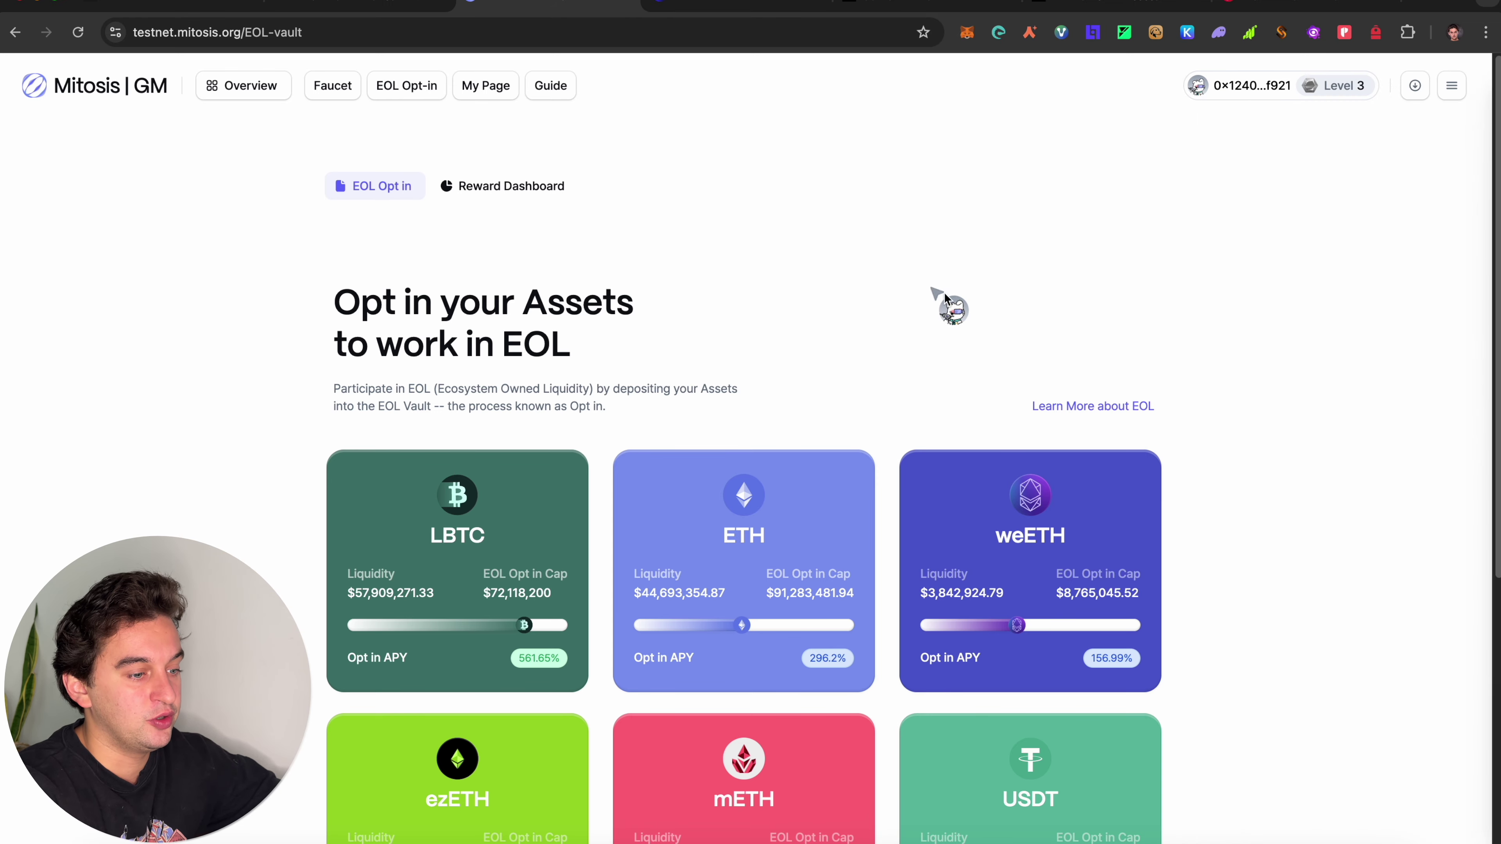
scroll(987, 322, "down", 5)
scroll(984, 319, "up", 5)
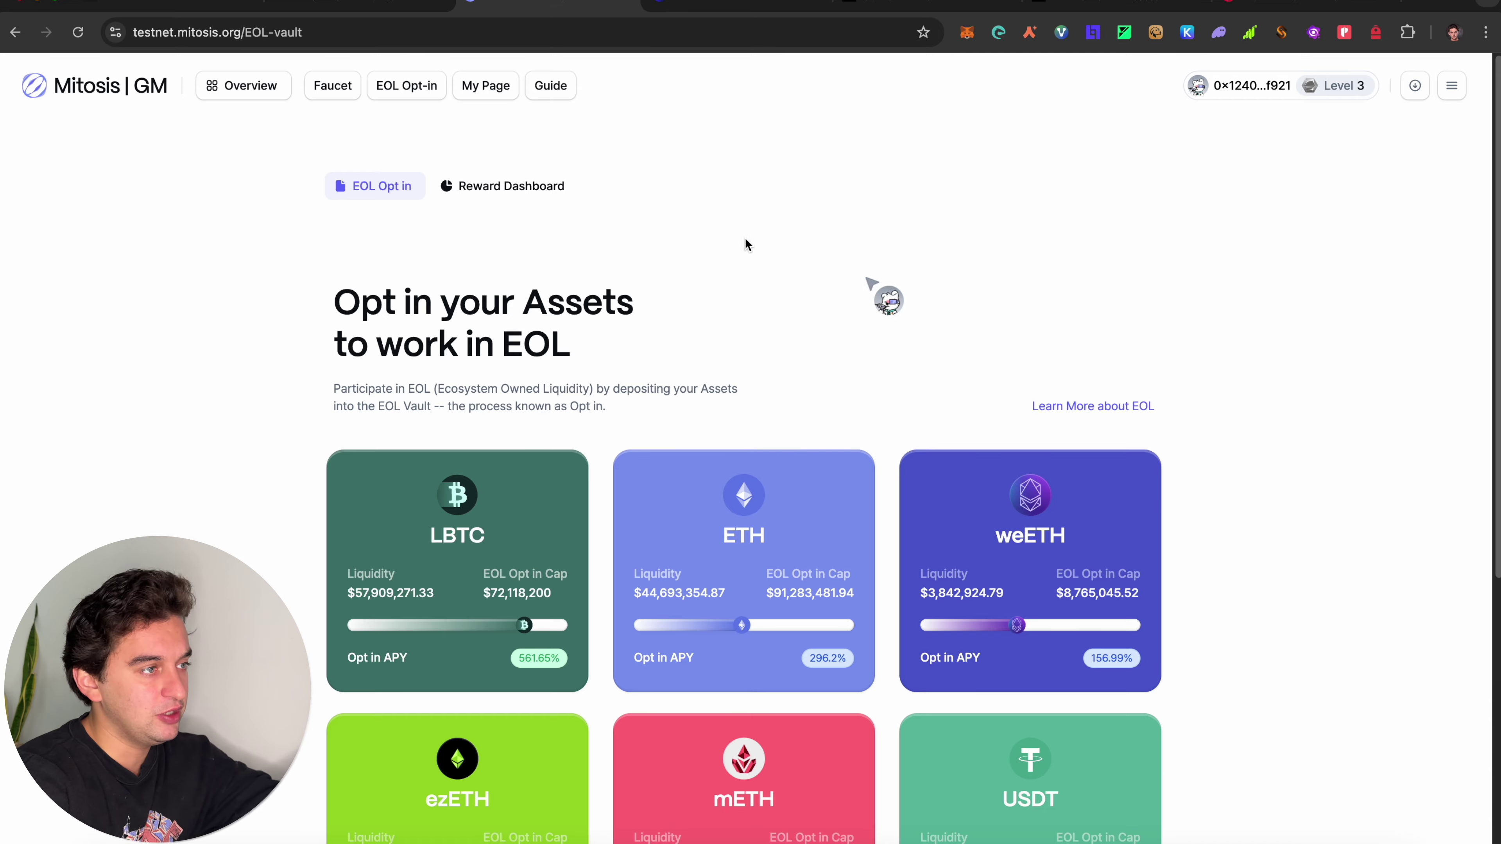
Revisit the testnet token faucet page and view the form for depositing LBTC from Ethereum
left_click(252, 65)
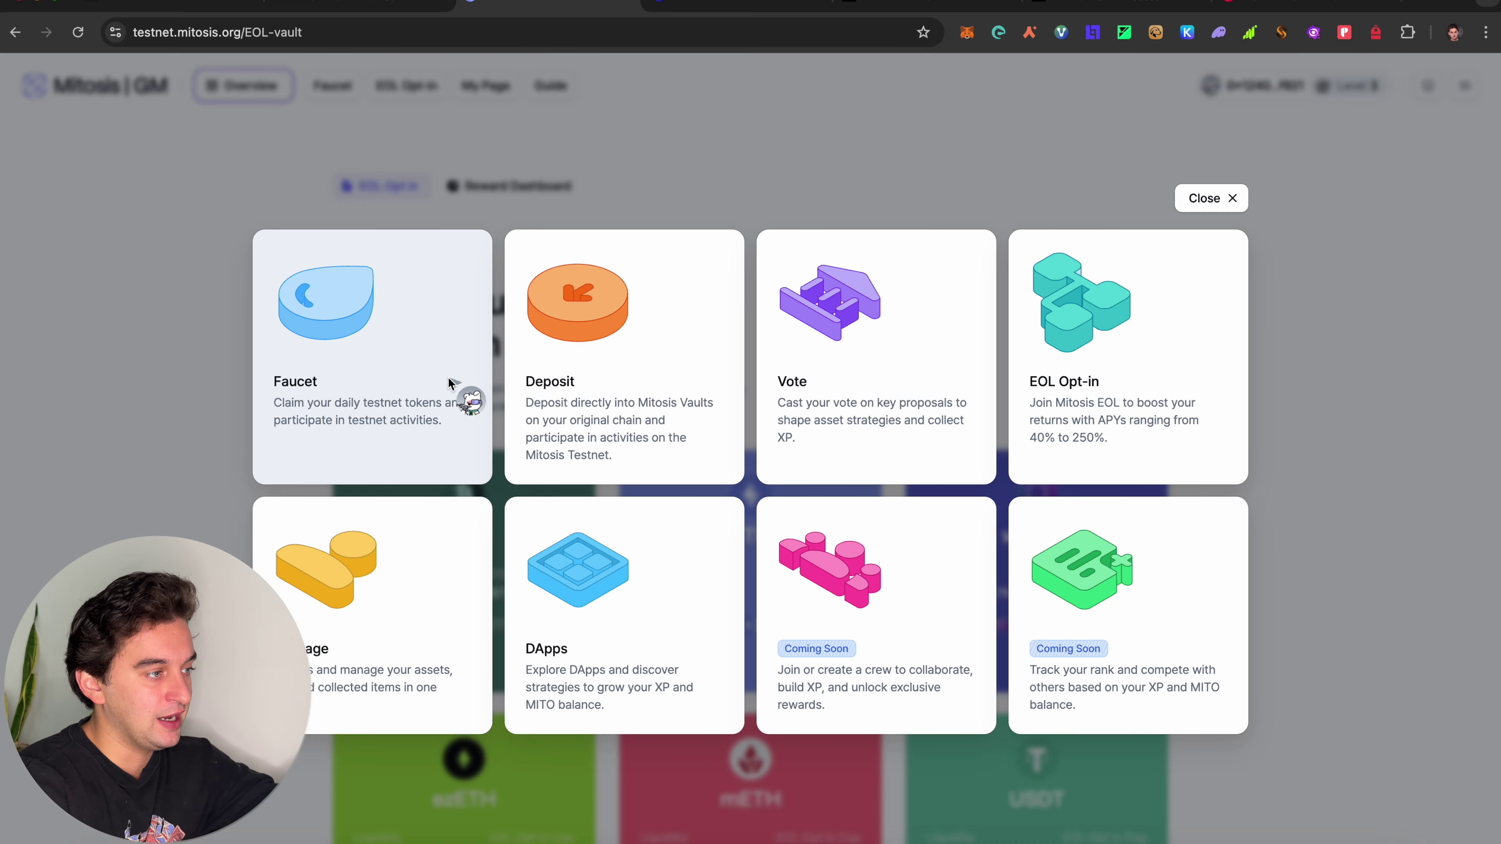
left_click(452, 385)
scroll(446, 380, "down", 1)
scroll(413, 343, "down", 2)
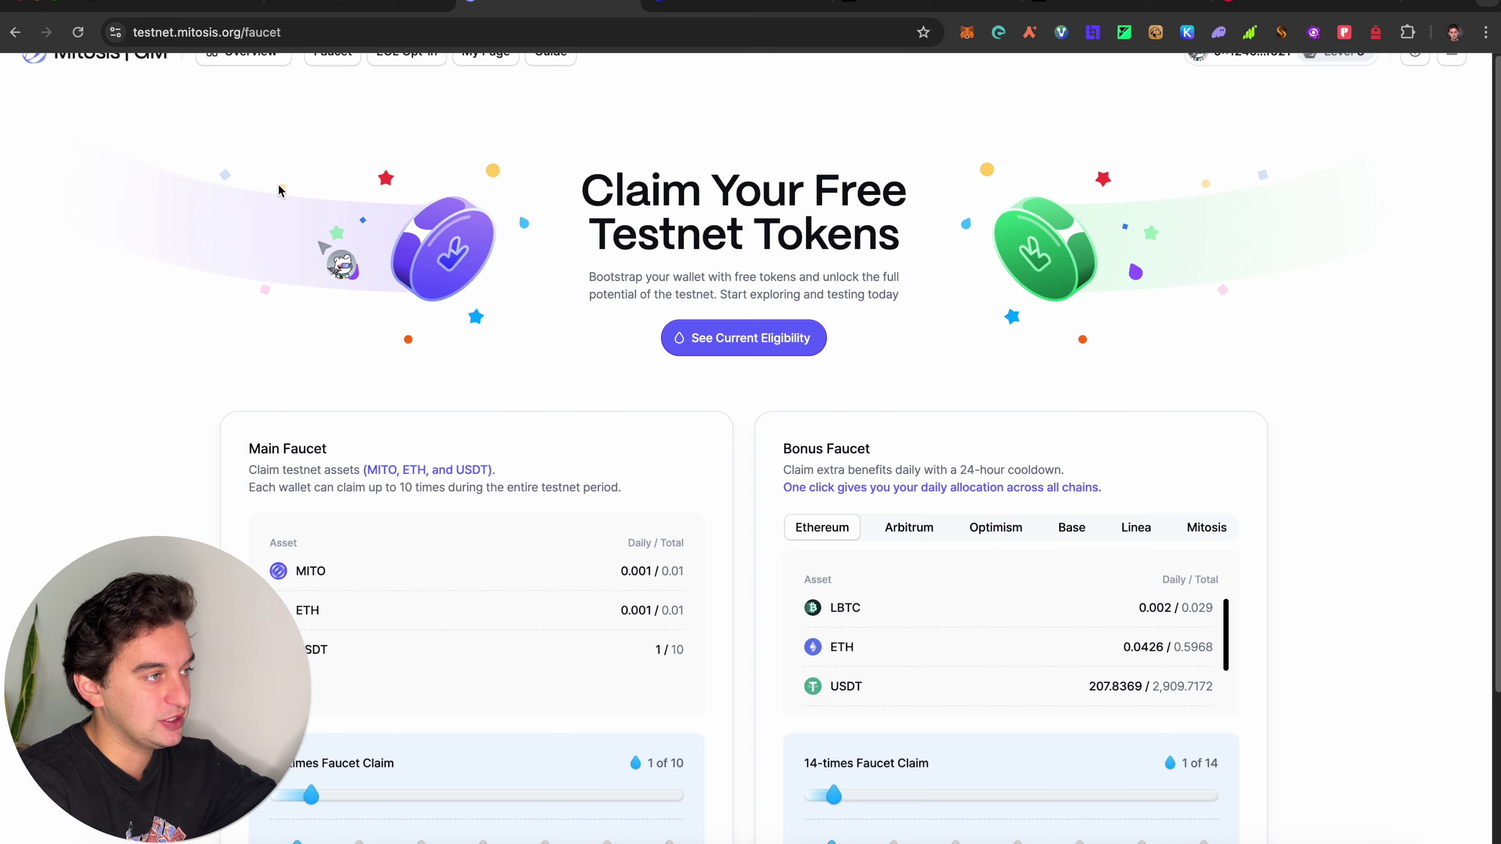
scroll(353, 295, "up", 2)
left_click(247, 89)
left_click(612, 403)
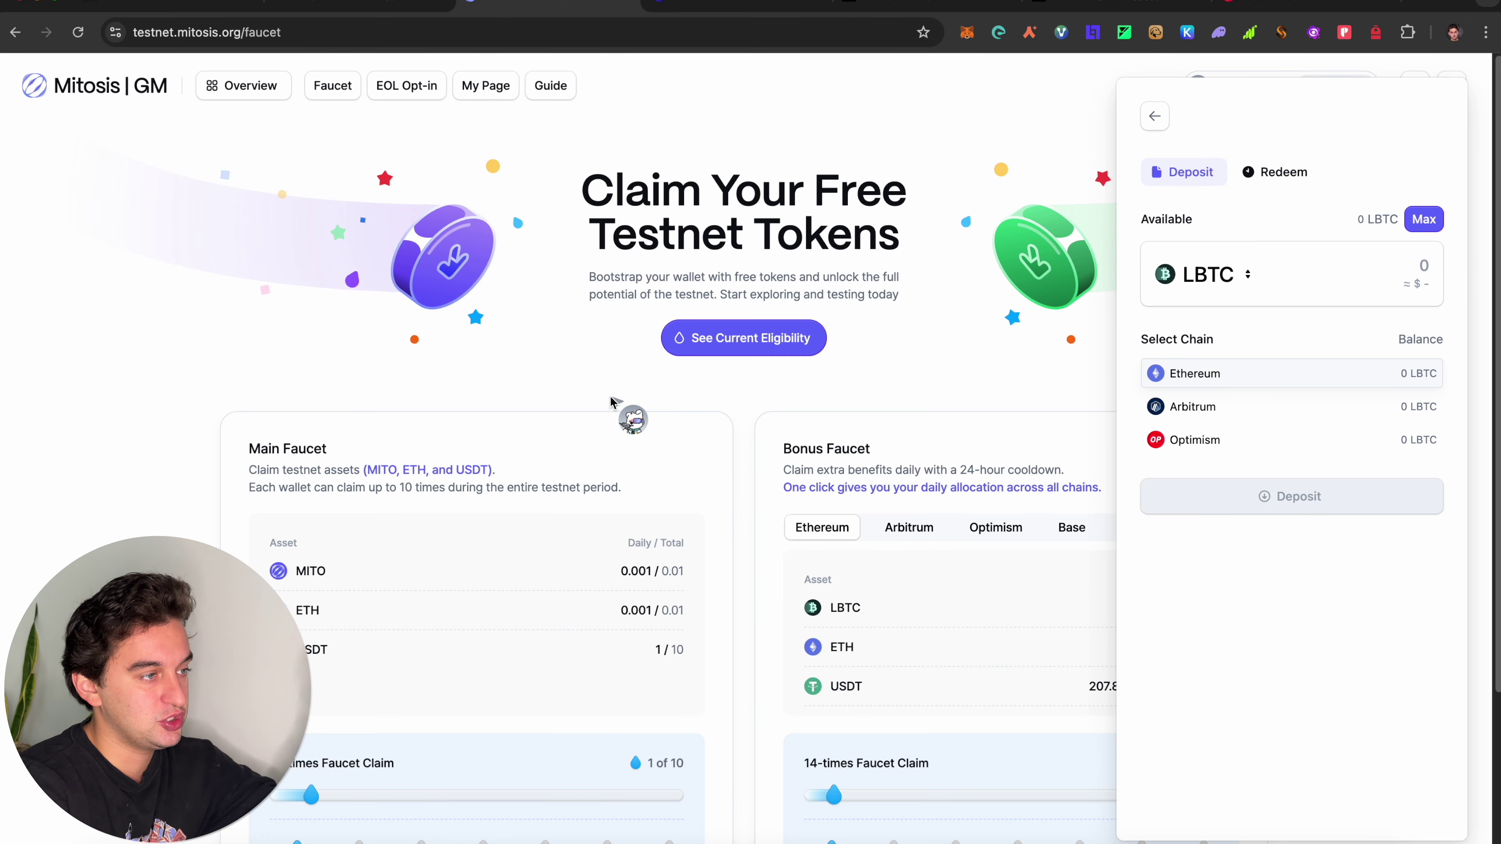
Go from the overview to the profile page and view the XP acquisition history
left_click(273, 93)
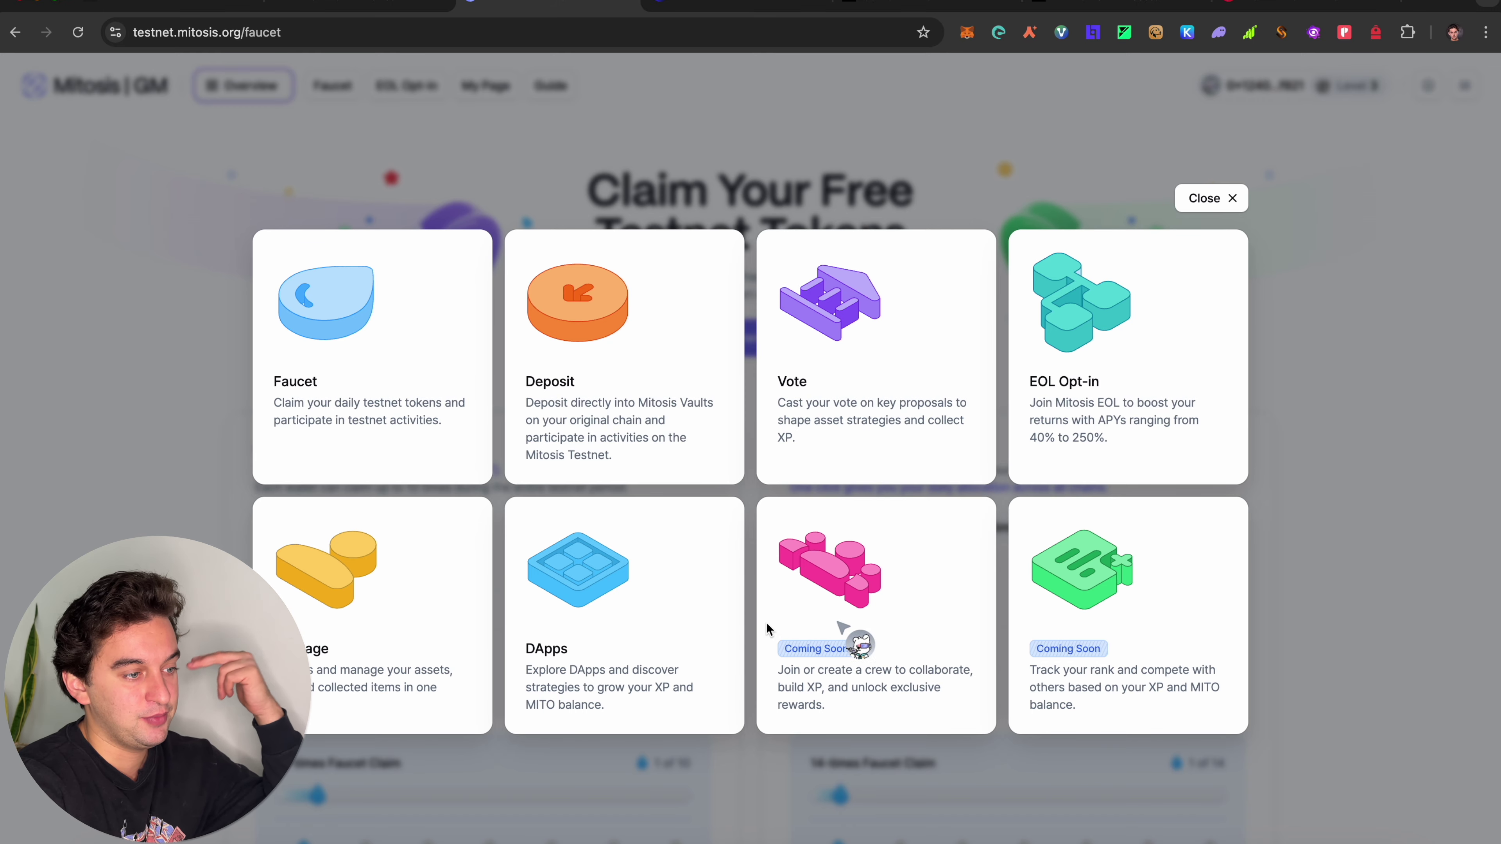
left_click(404, 593)
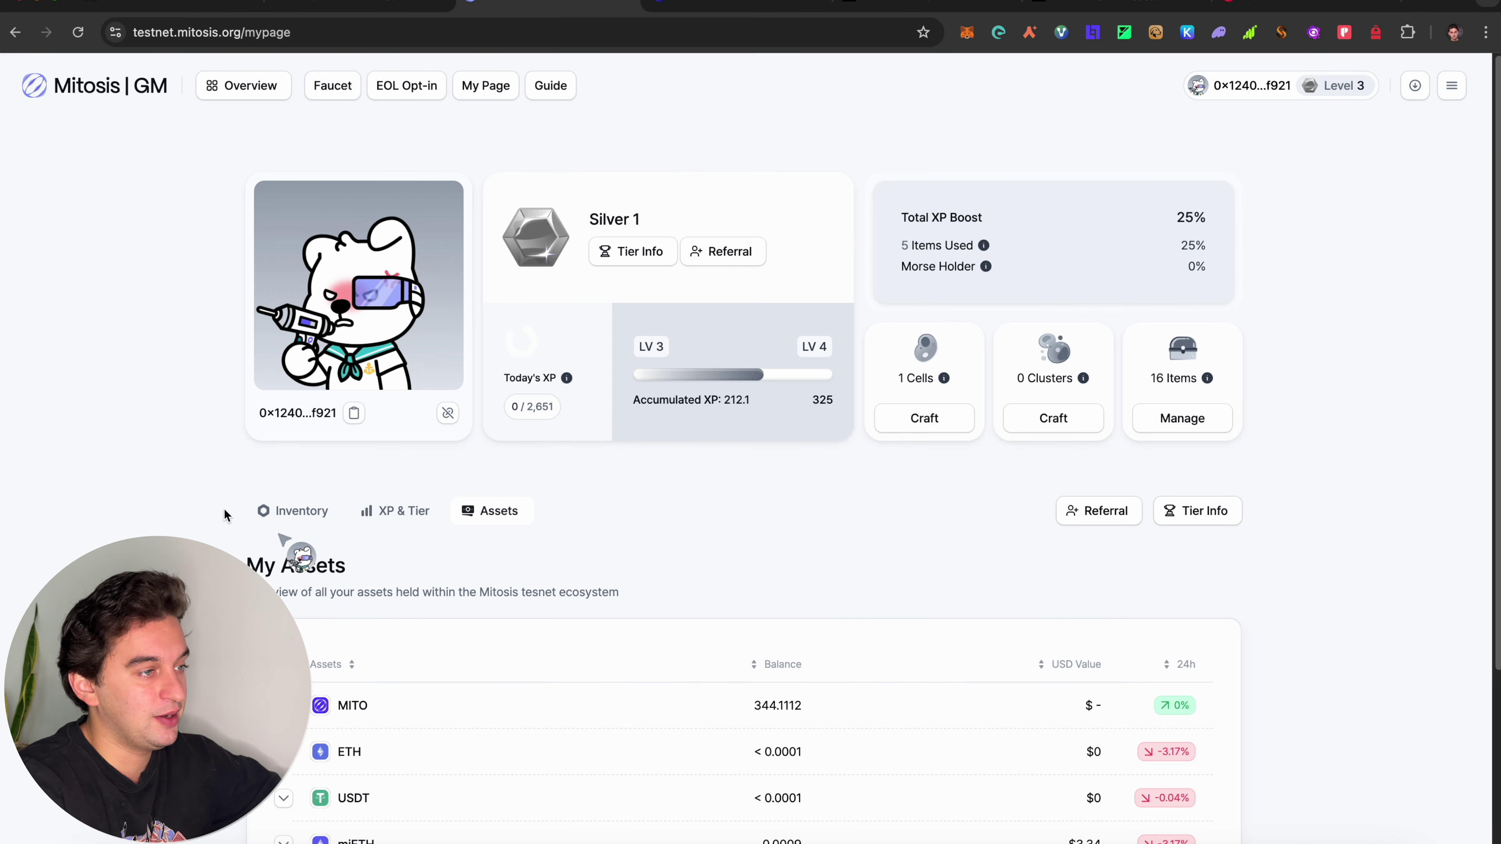
left_click(391, 510)
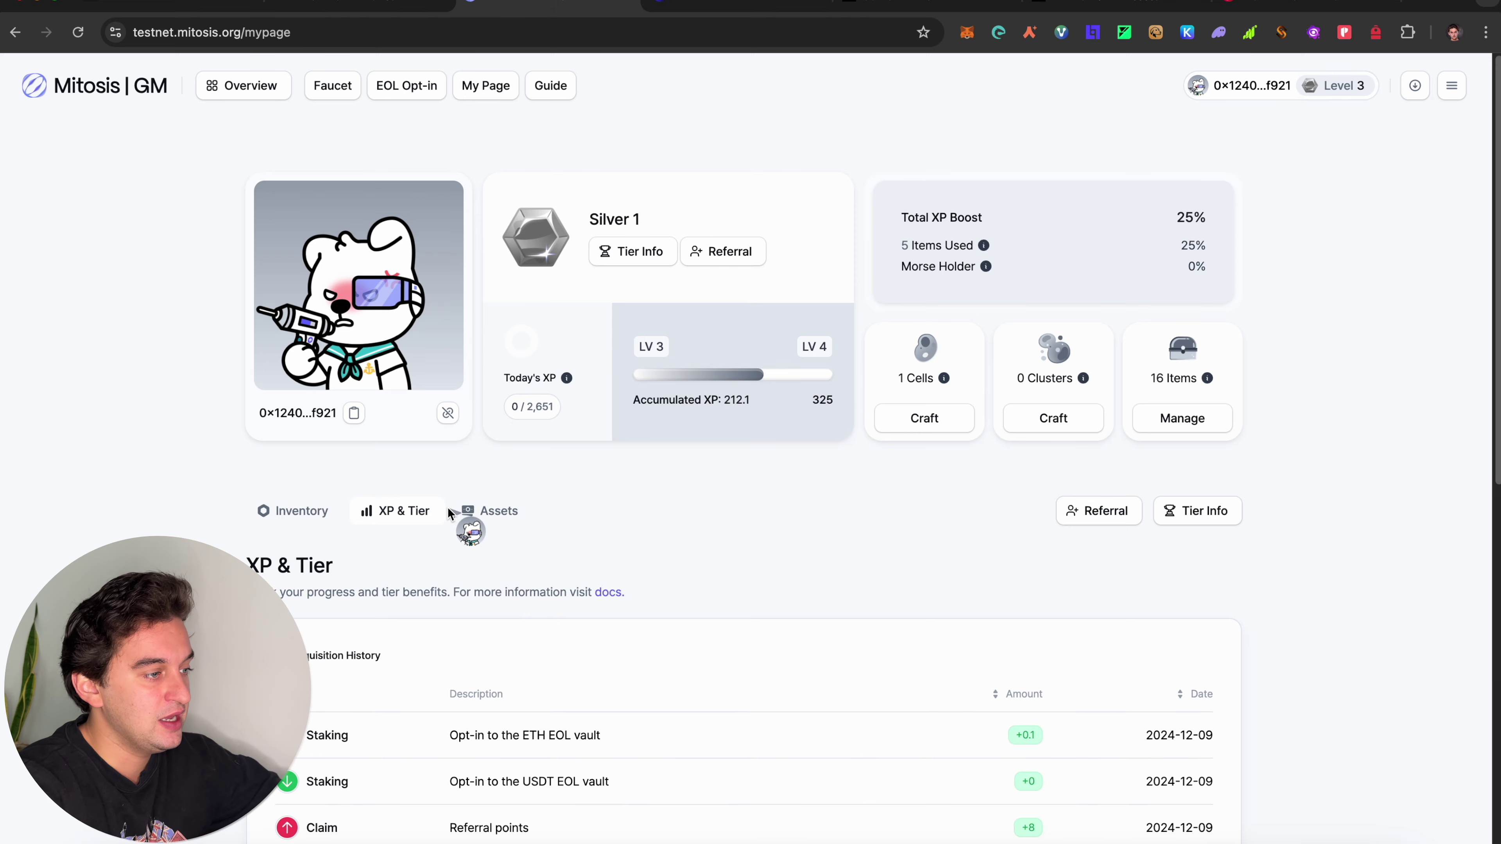
scroll(680, 570, "down", 5)
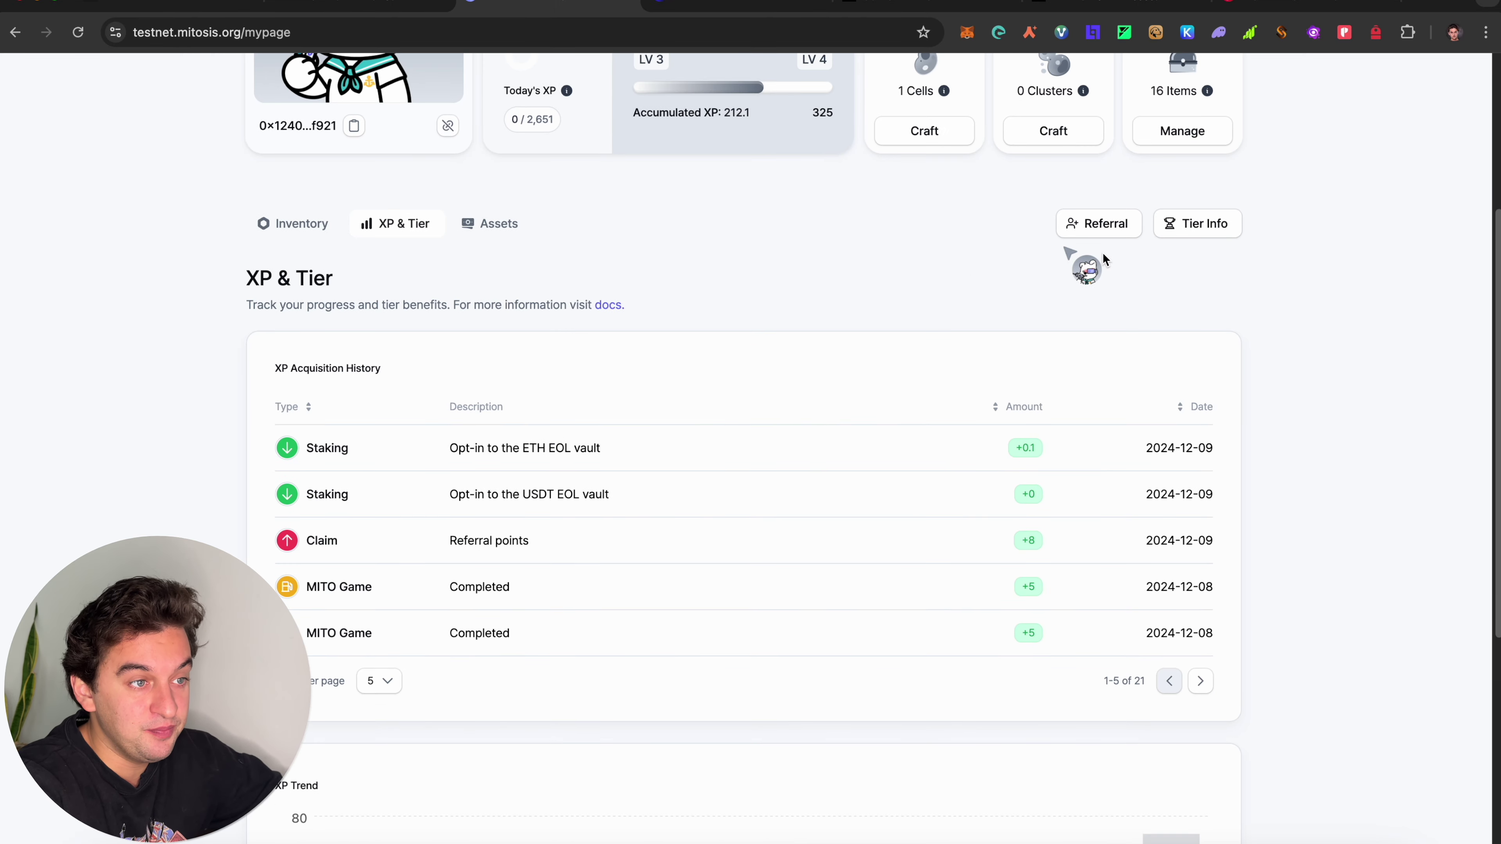
View the tier information and the referral details from the profile page, closing each one
left_click(1217, 234)
left_click(969, 155)
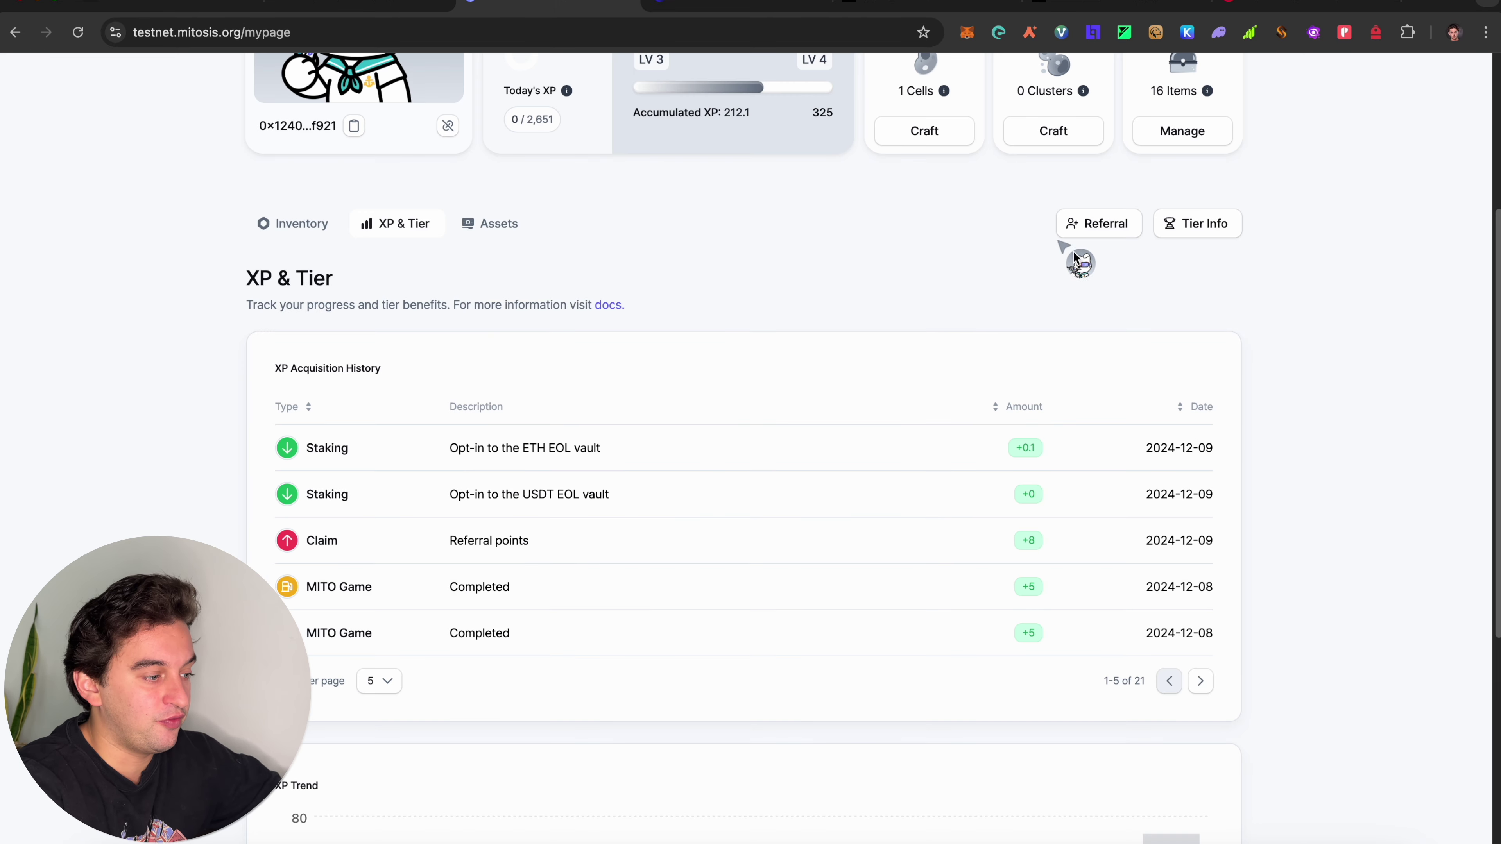
left_click(1114, 228)
left_click(963, 275)
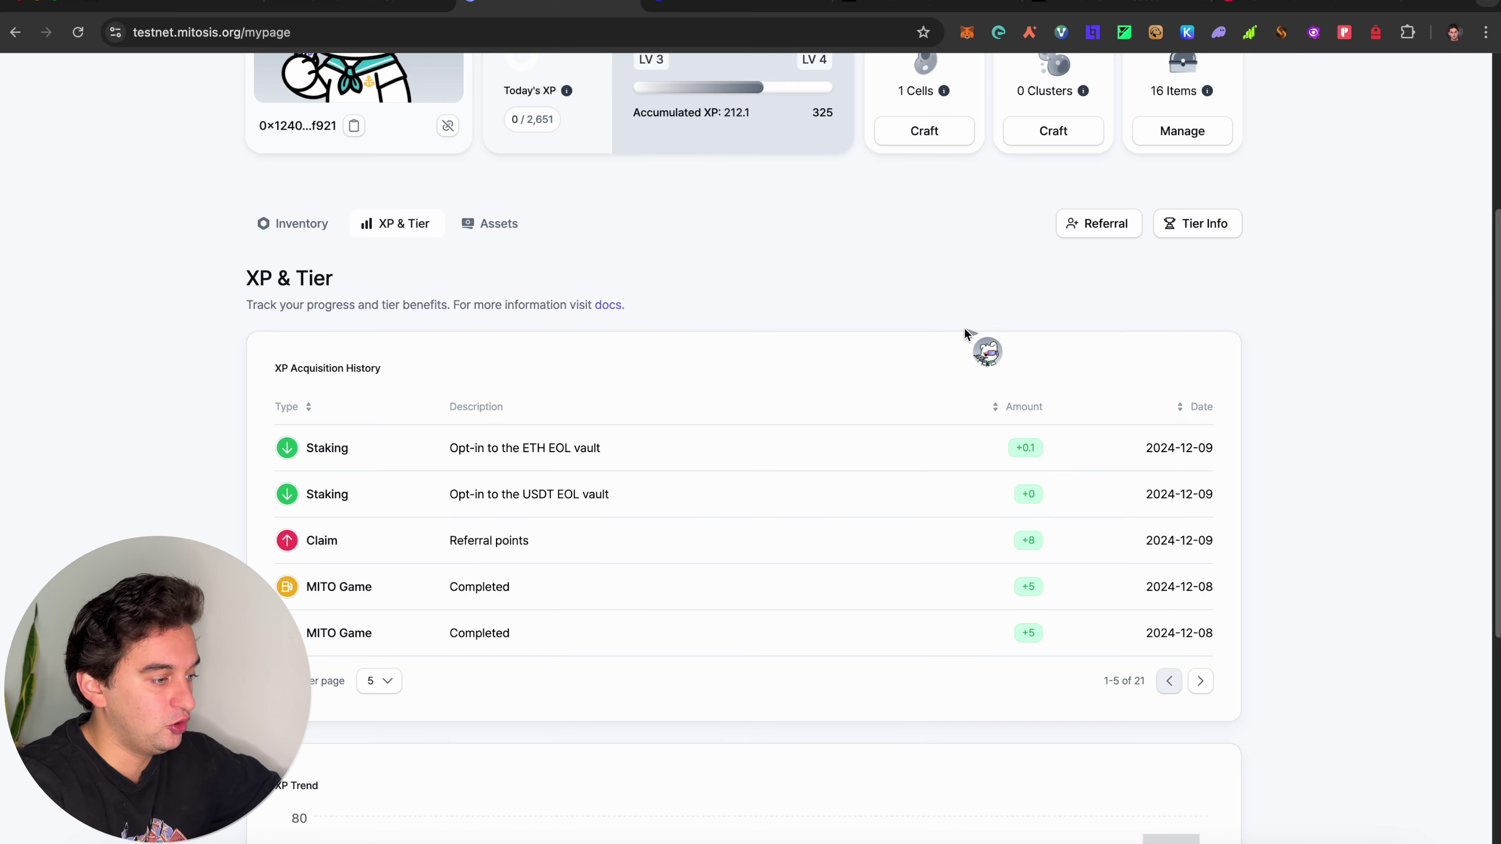
Examine the XP Trend chart below the acquisition history and view the item inventory
scroll(964, 326, "down", 7)
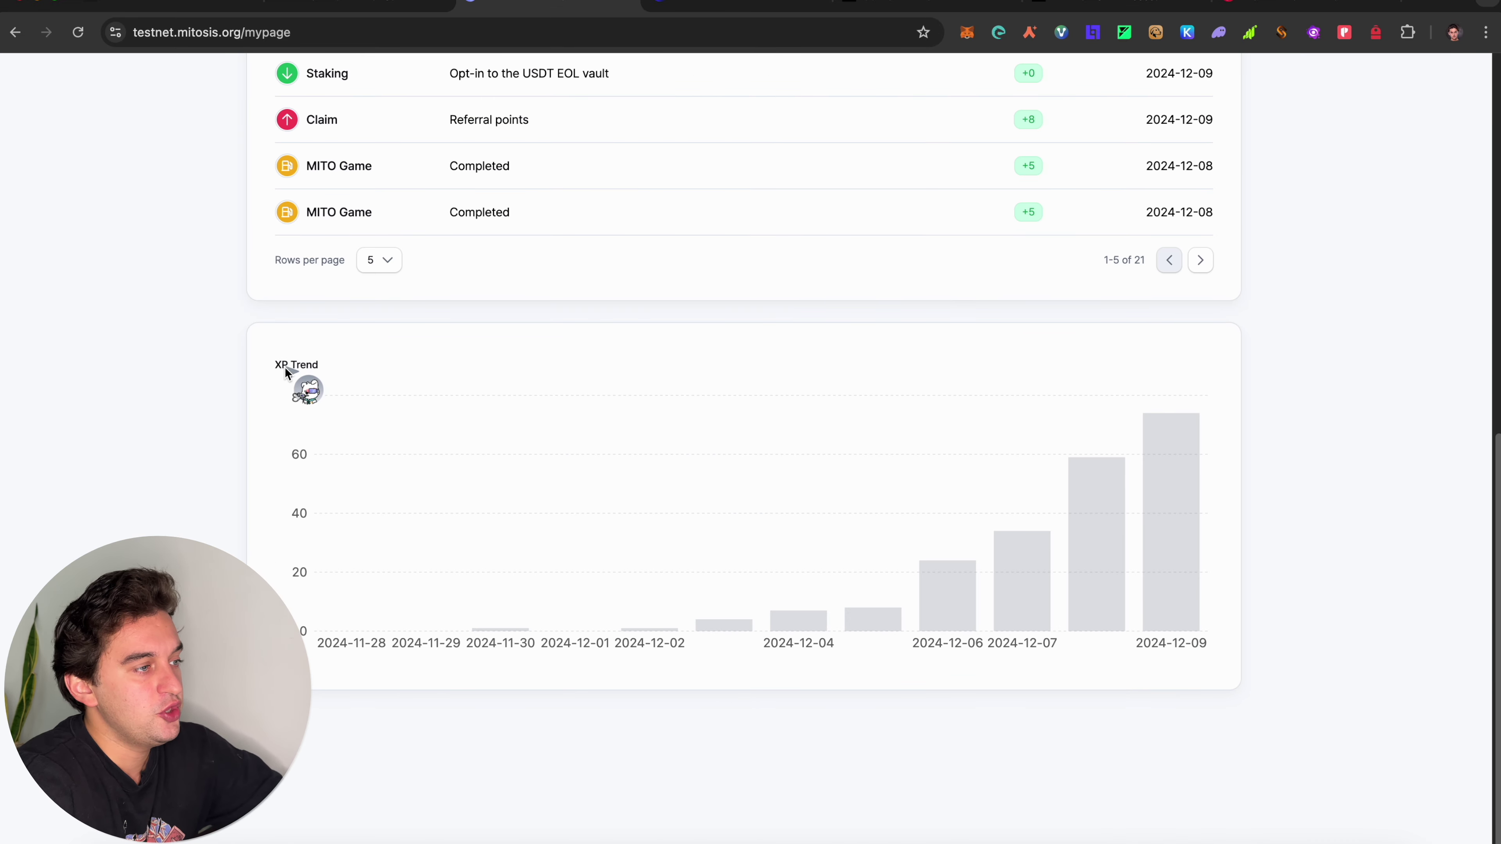
scroll(288, 379, "up", 11)
scroll(309, 531, "down", 2)
left_click(308, 358)
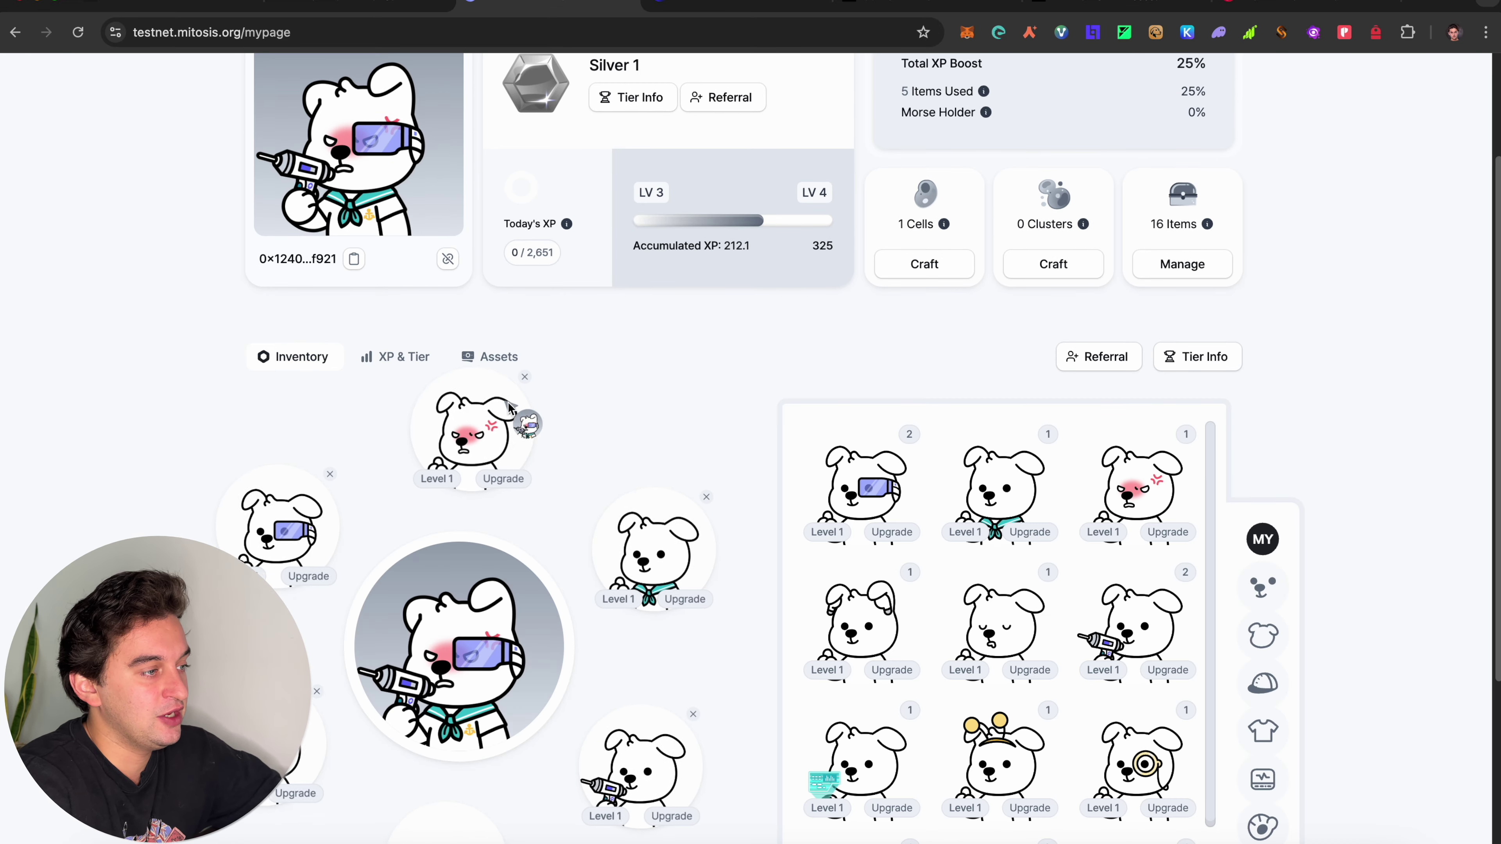
Show 20 rows per page in the XP acquisition history and review its game, deposit, faucet and referral entries
left_click(395, 357)
scroll(376, 650, "down", 3)
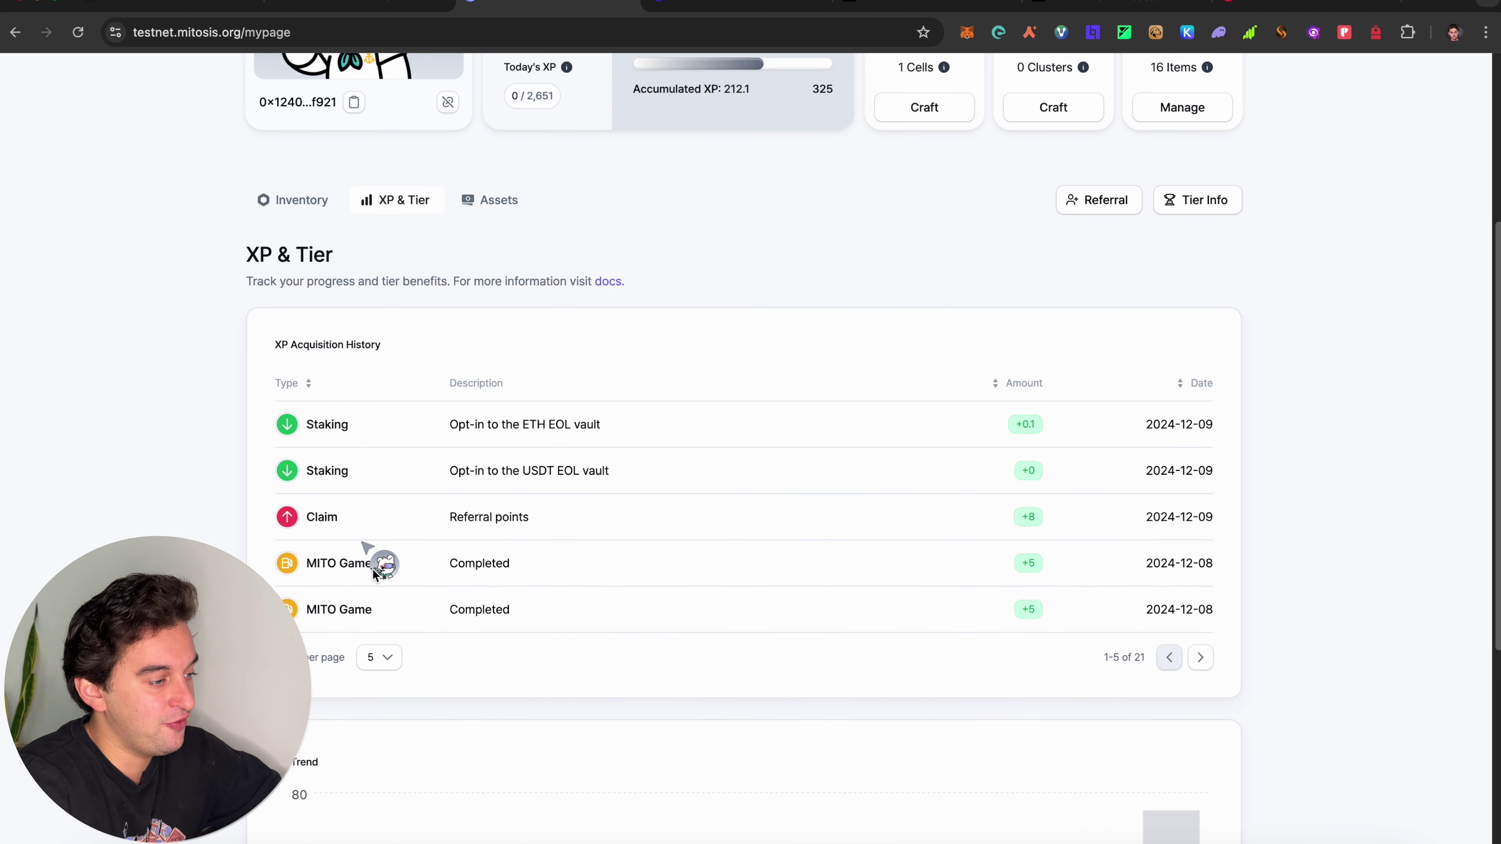
left_click(387, 650)
left_click(395, 739)
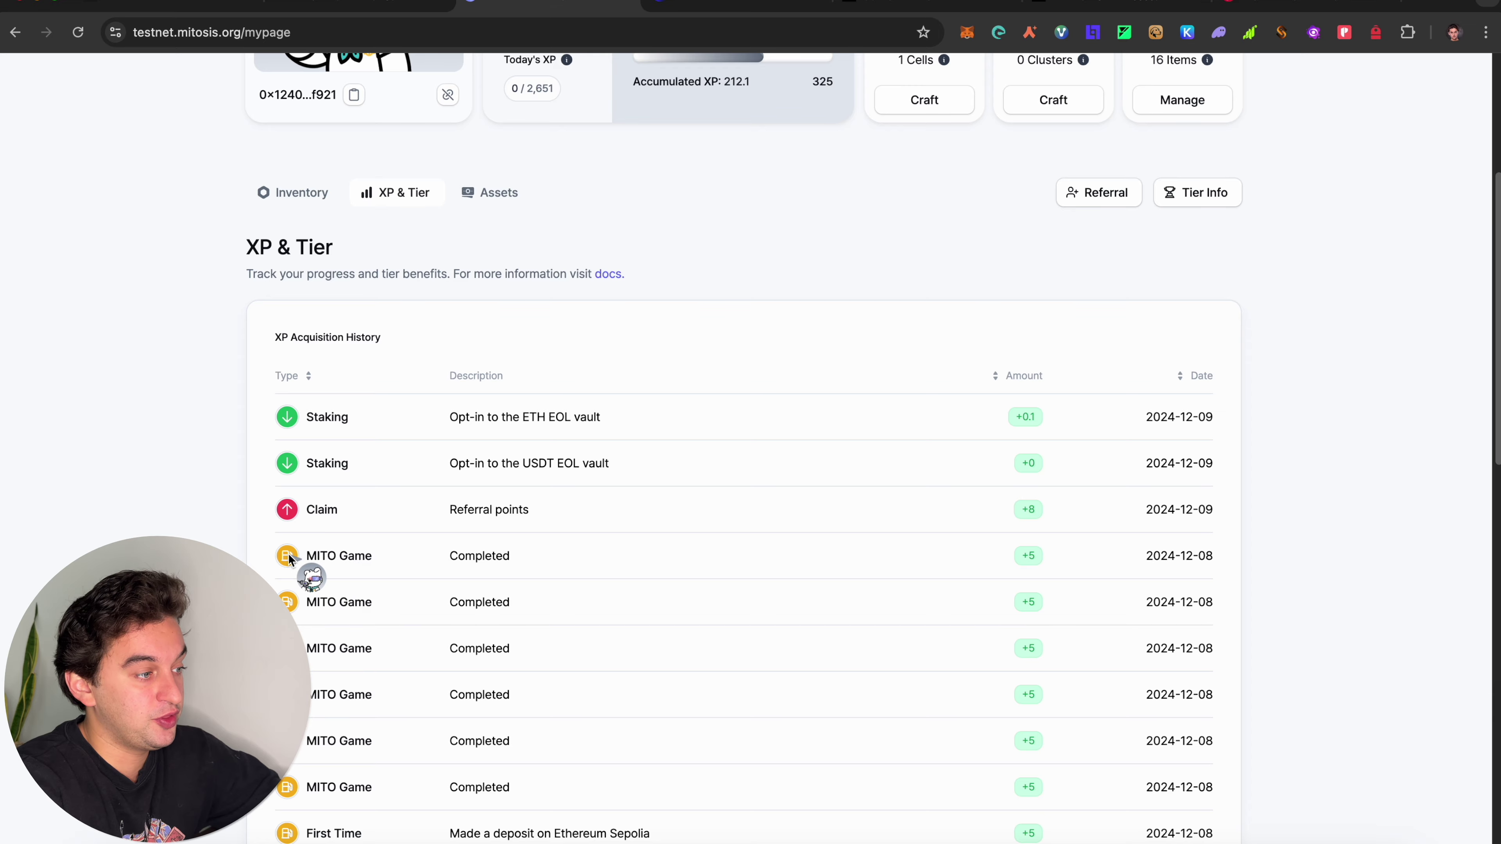
scroll(467, 556, "down", 5)
scroll(491, 536, "down", 5)
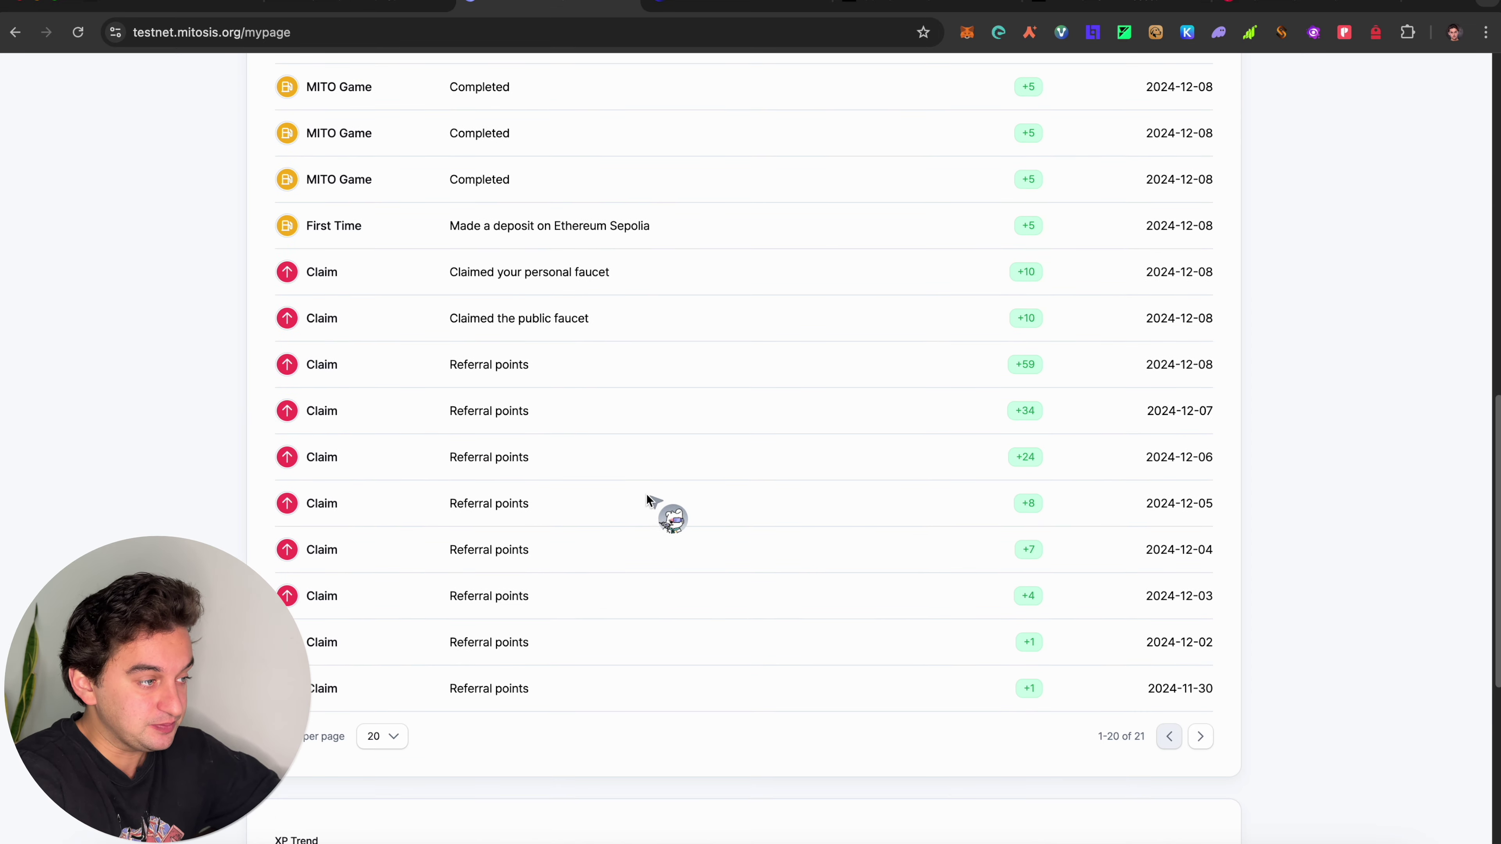
scroll(650, 508, "up", 12)
scroll(635, 528, "down", 13)
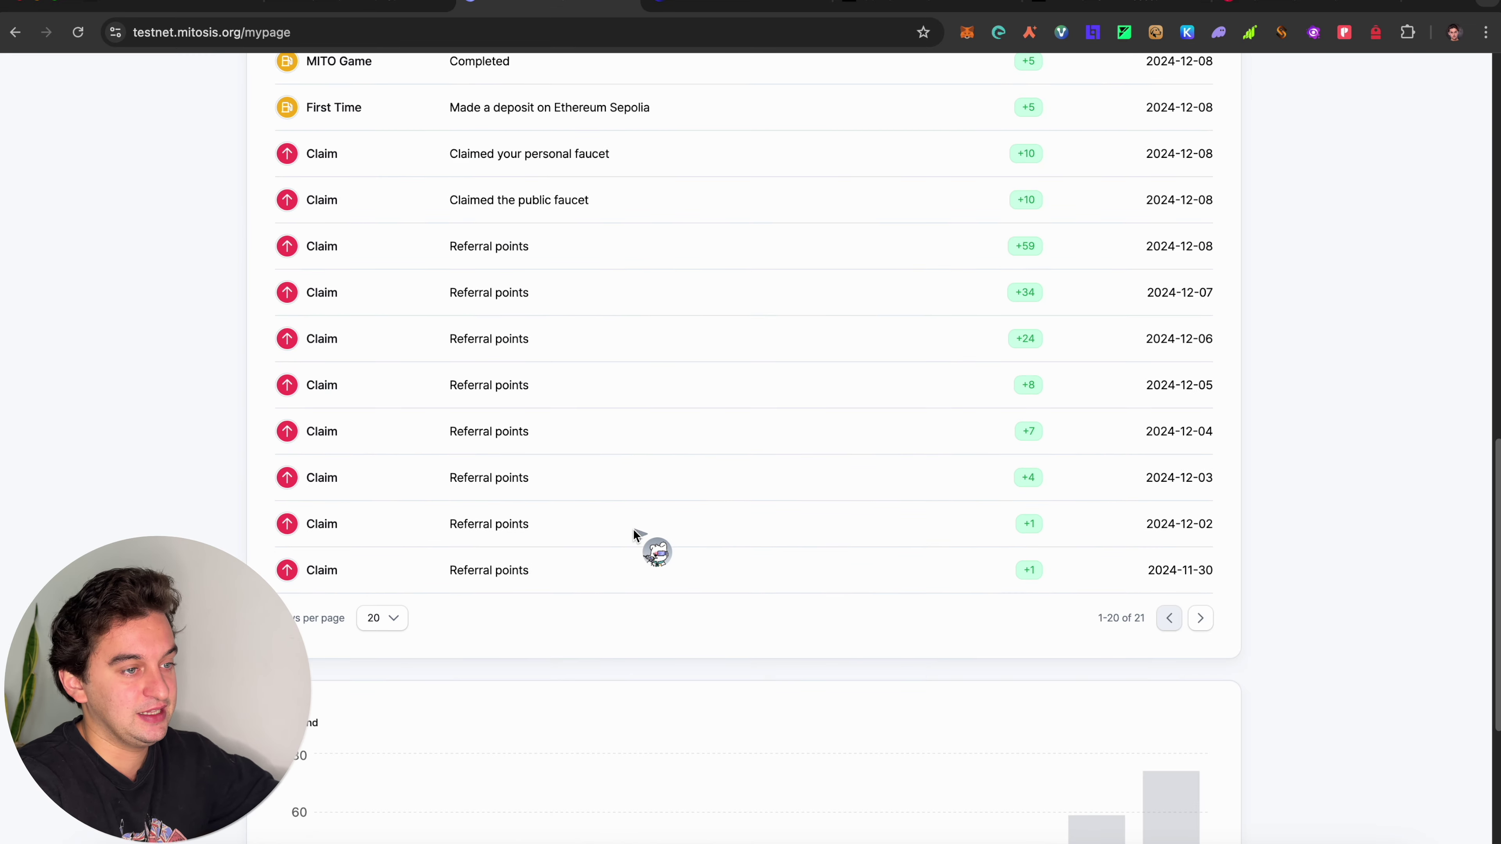
scroll(637, 523, "up", 17)
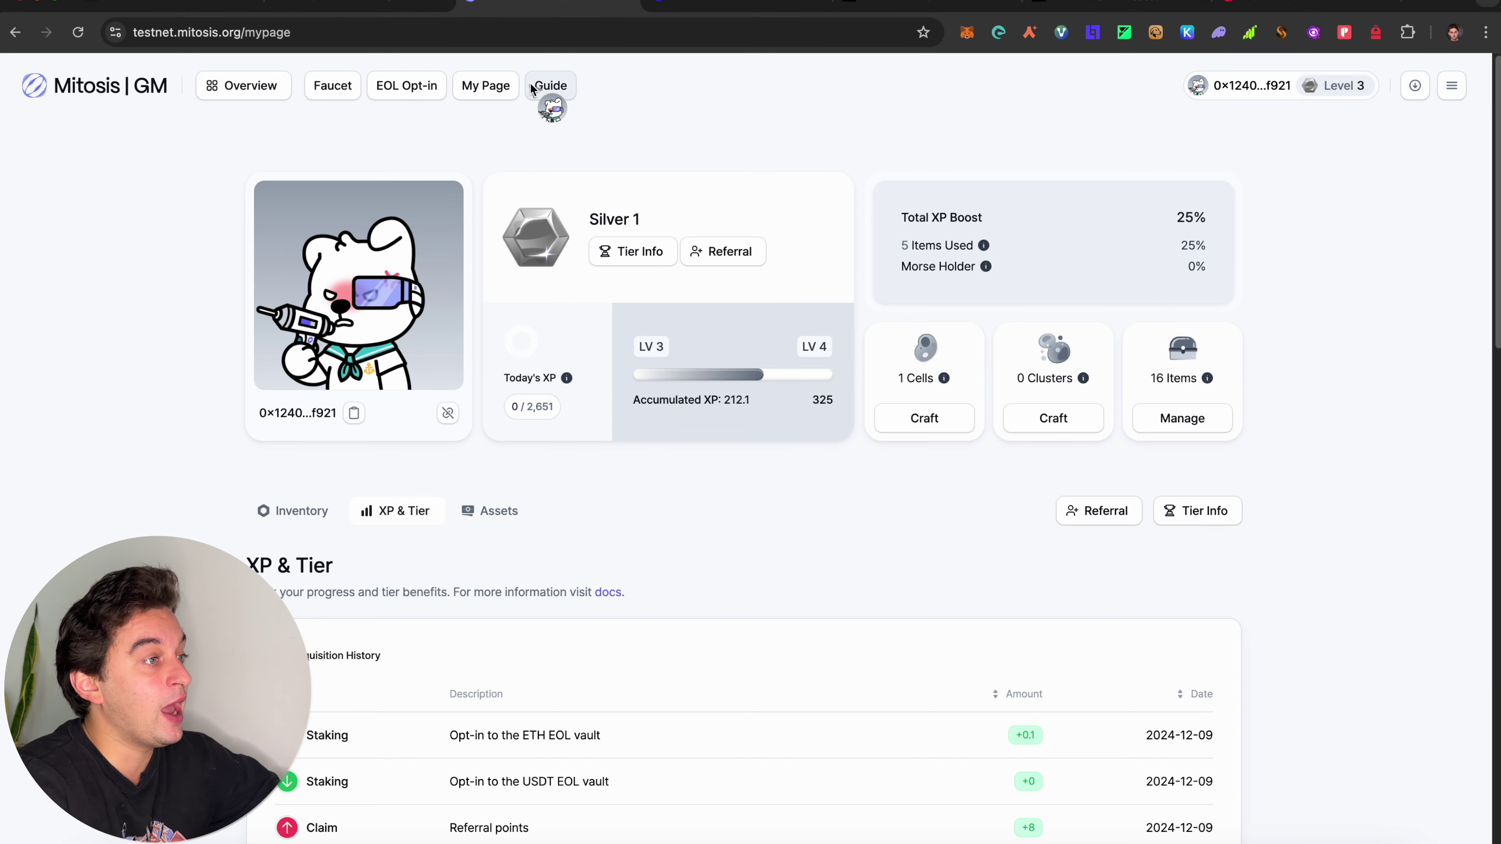
View the Game of MITO guide, and check the Mitosis Explorer linked from the wallet summary before returning to the testnet site
left_click(544, 89)
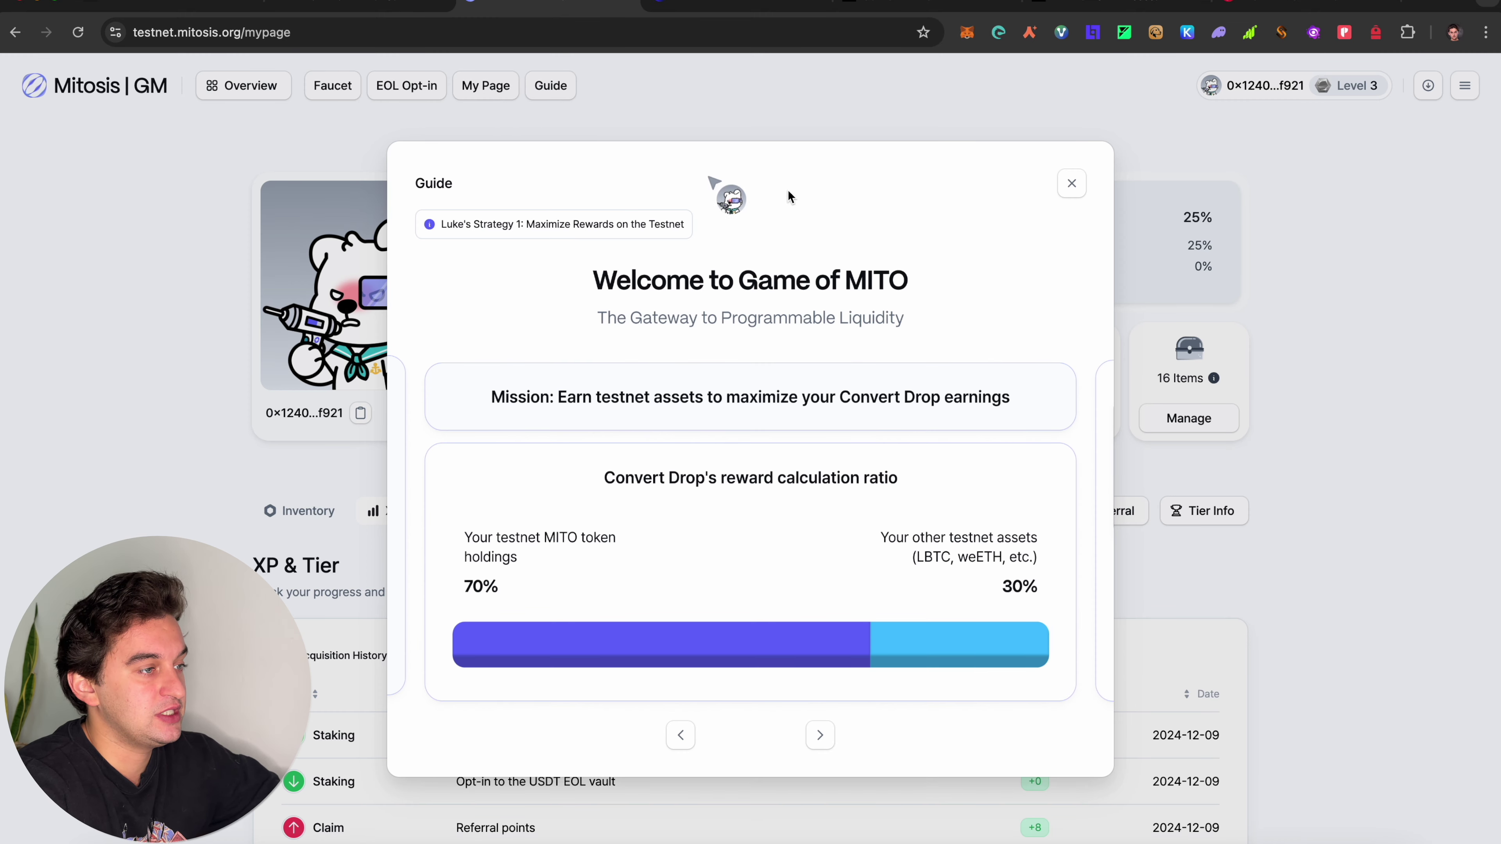
left_click(1071, 183)
left_click(1453, 95)
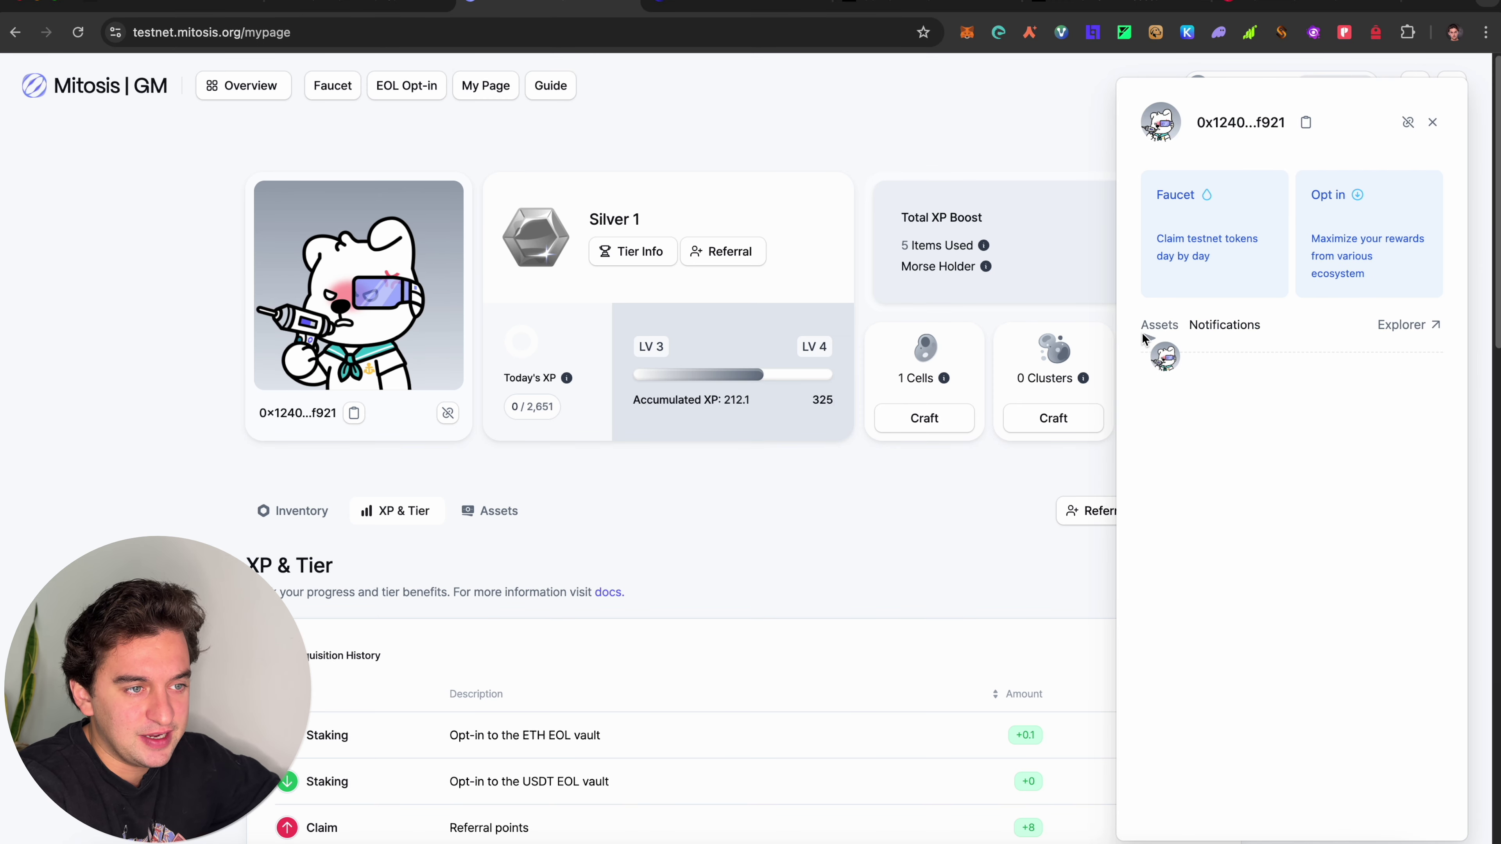
left_click(1407, 327)
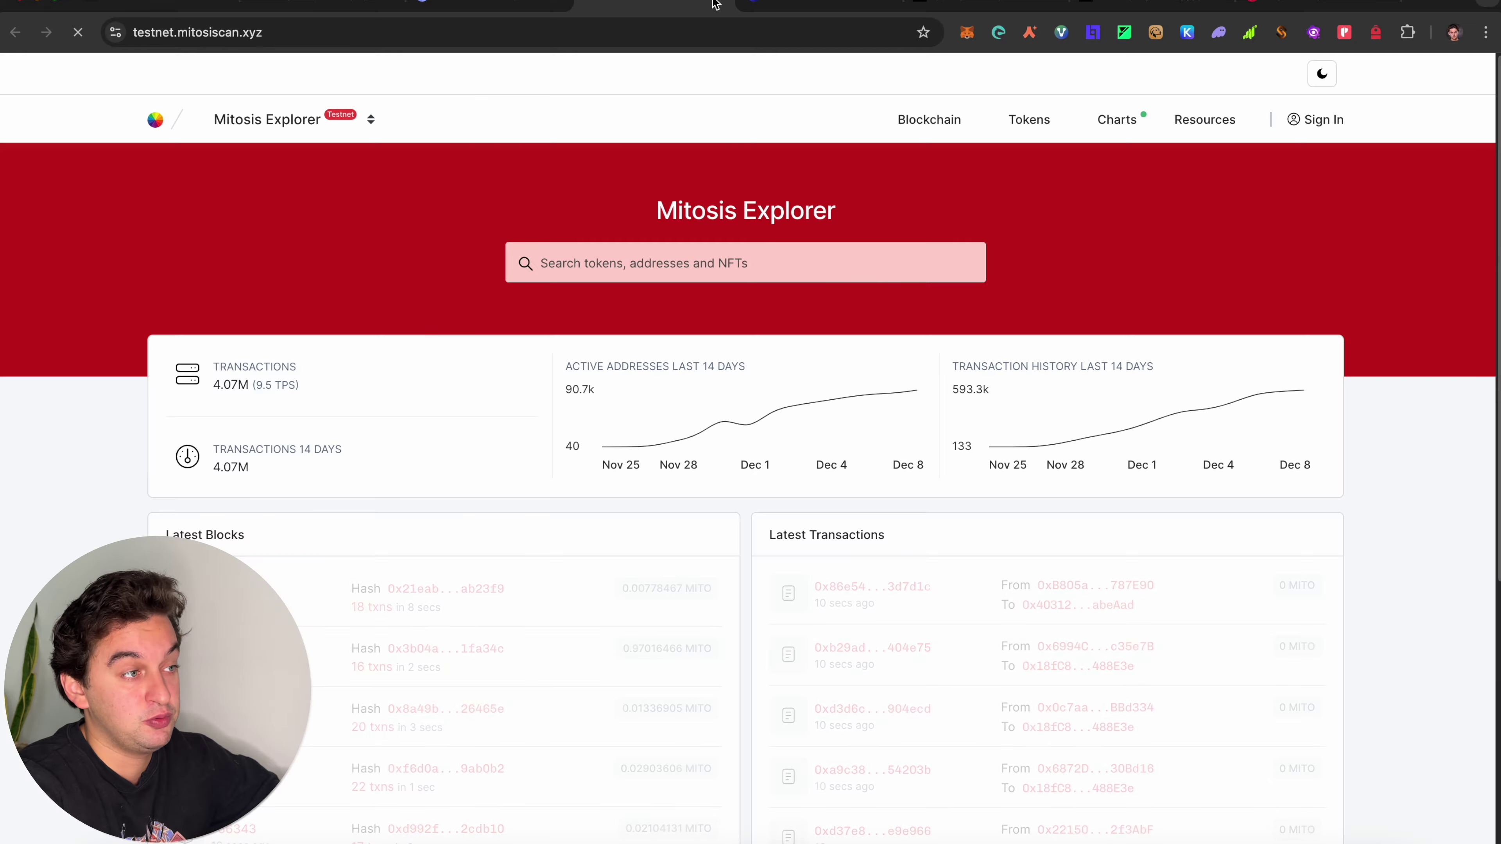
left_click(721, 3)
Follow the wallet summary's faucet link to the home page and go on to the faucet page to check the daily claims
left_click(1205, 230)
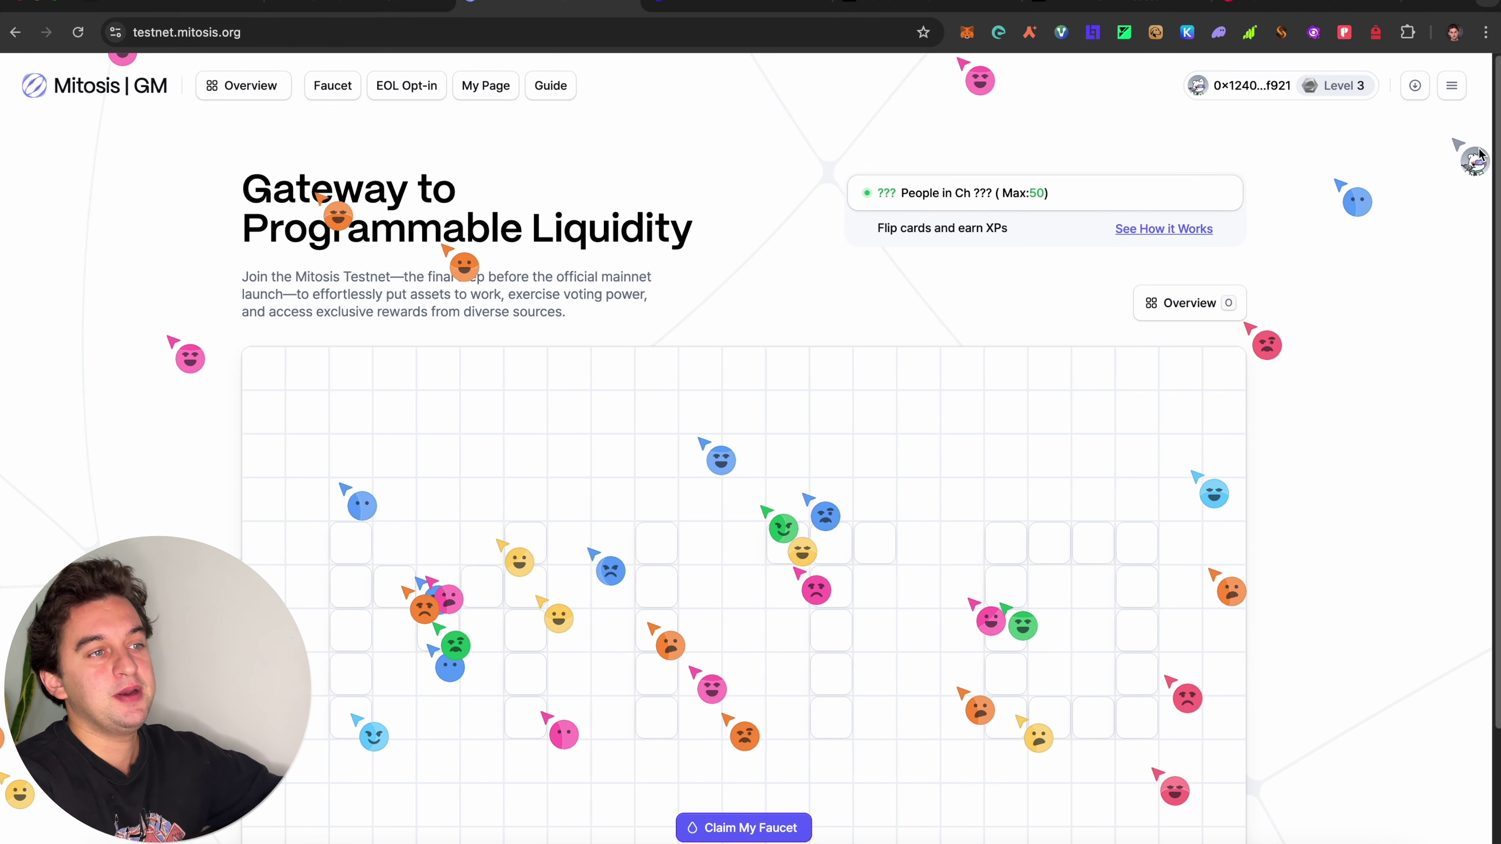
left_click(1452, 85)
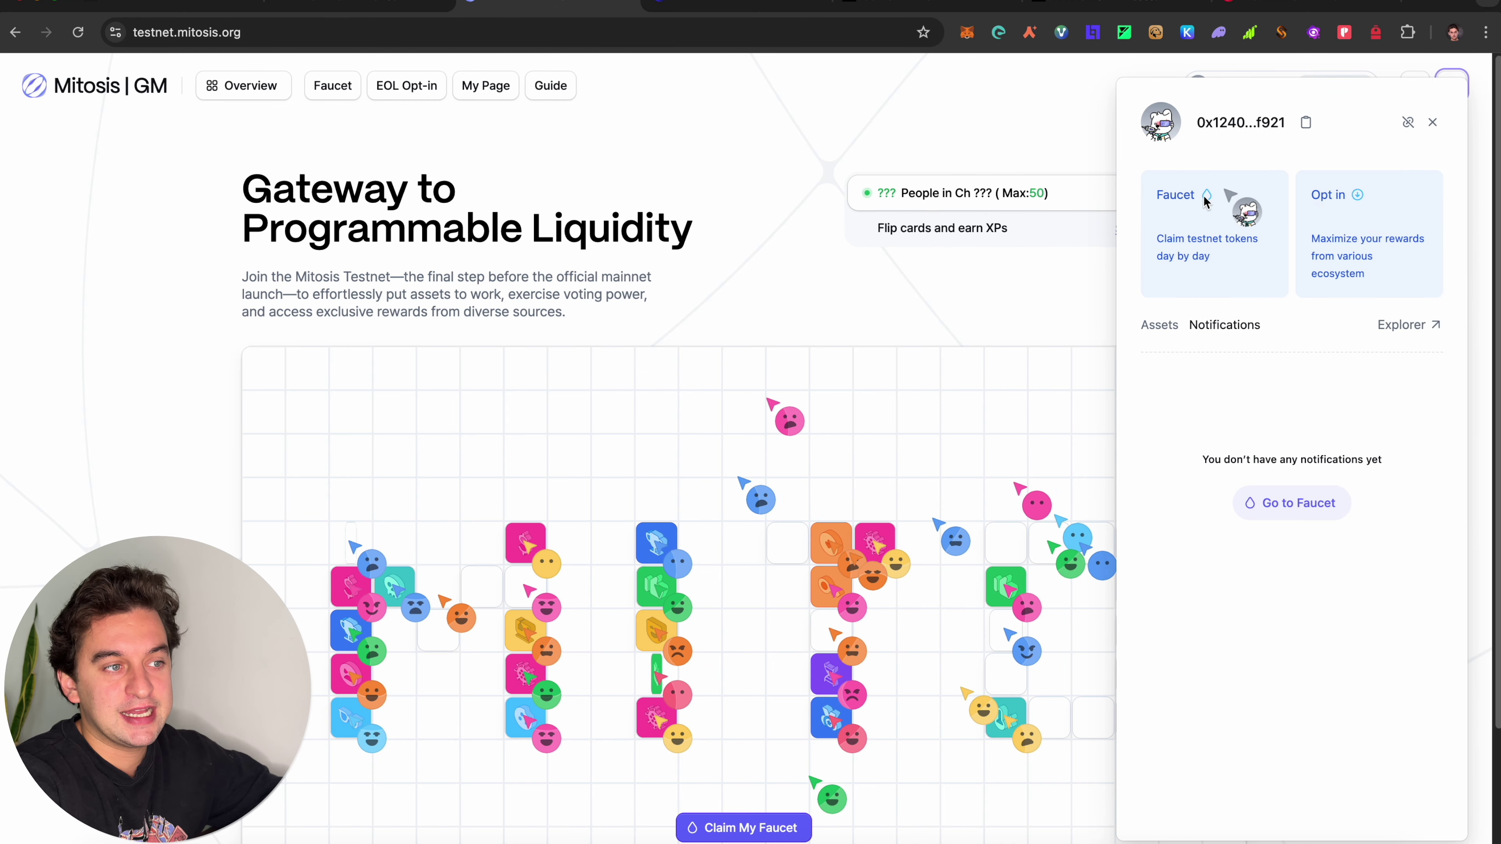
left_click(1191, 256)
scroll(1069, 420, "down", 3)
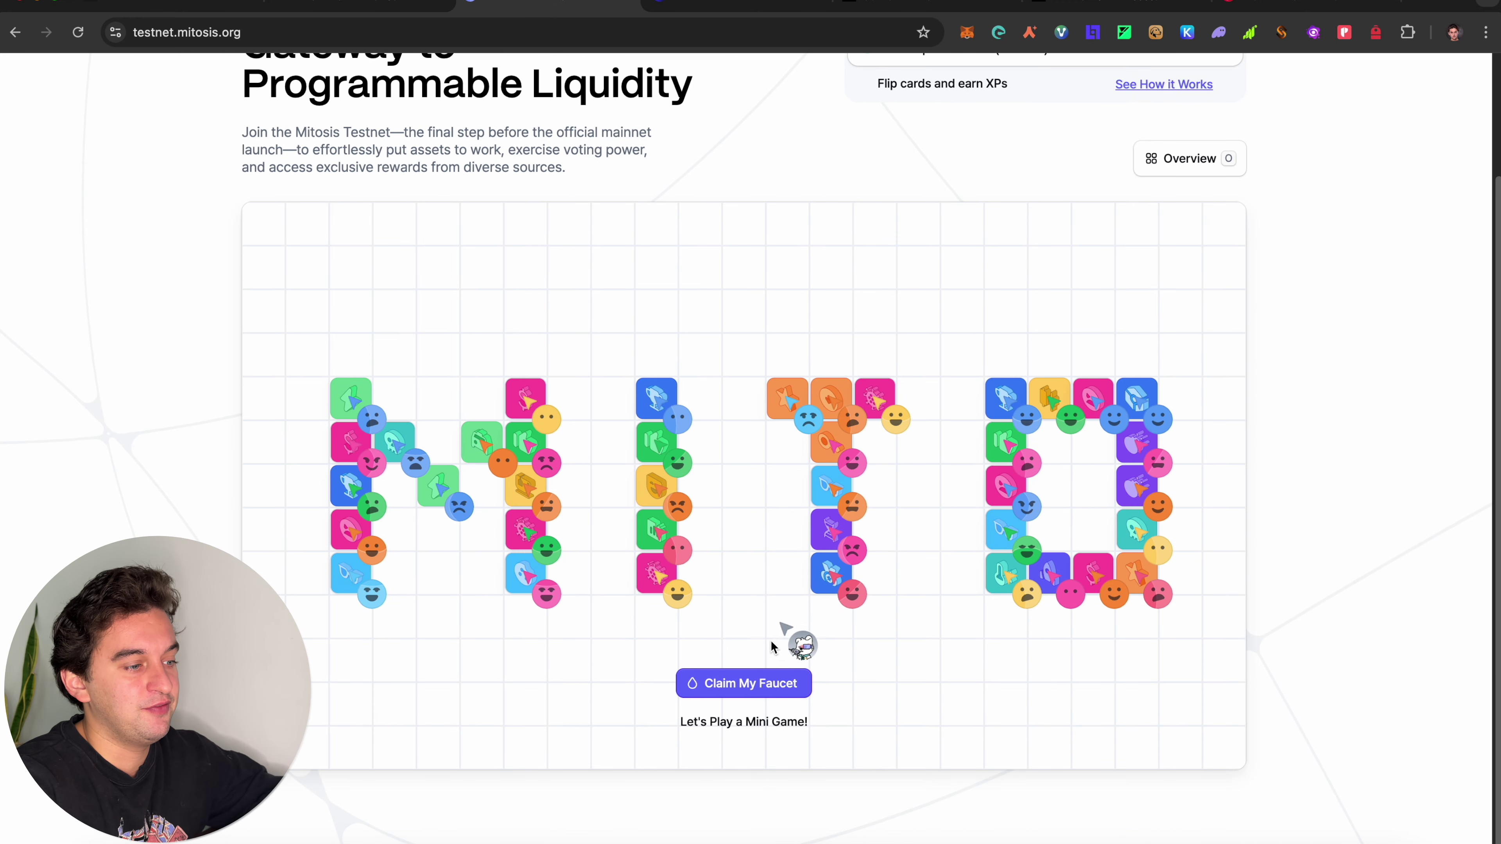
left_click(772, 688)
scroll(787, 591, "down", 3)
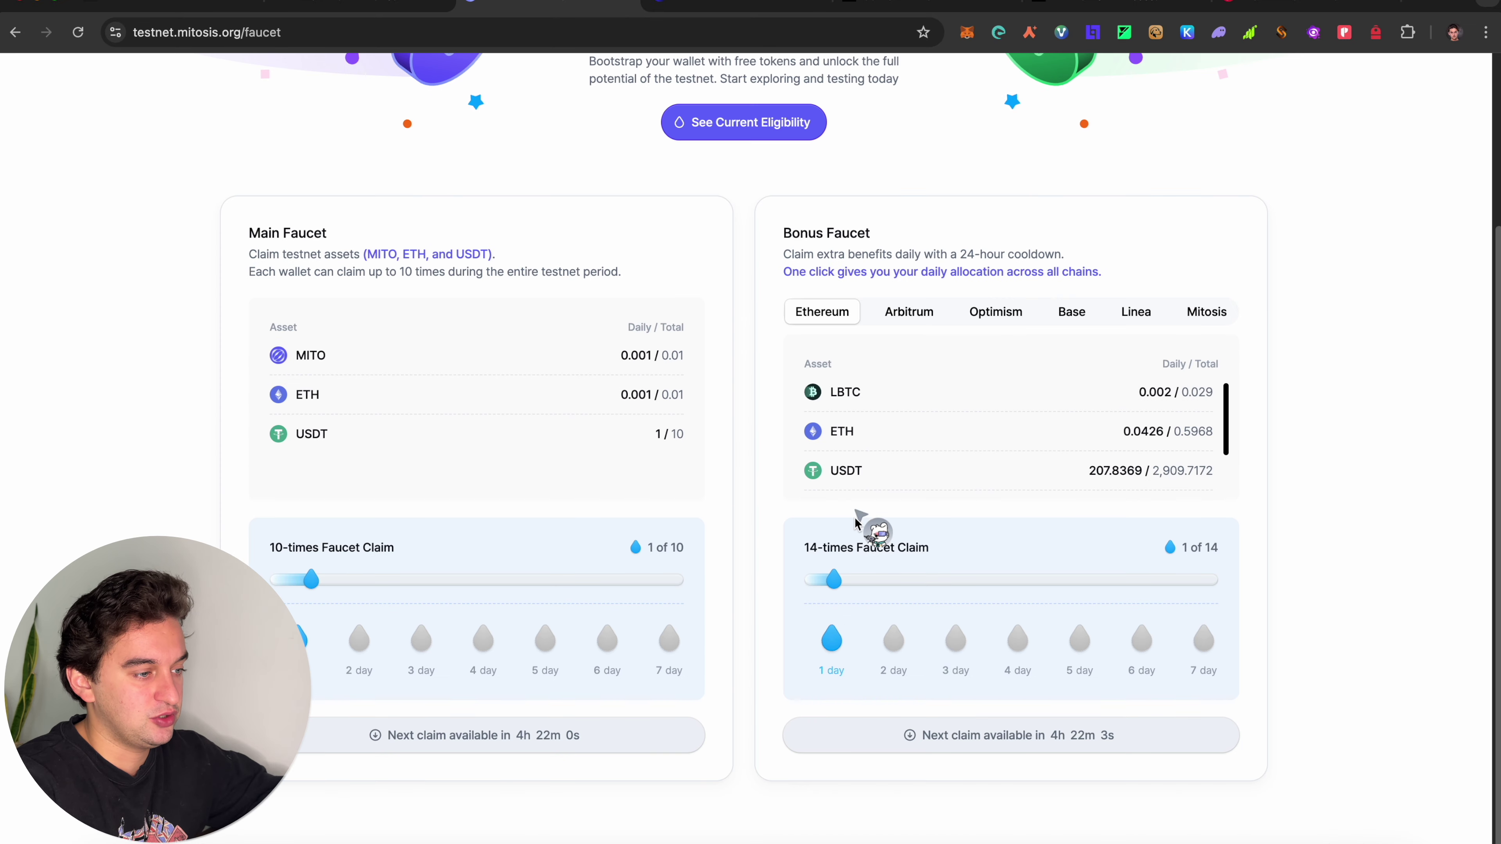
Return to the testnet home page and flip the first blank cards on the MITO board
scroll(857, 518, "up", 3)
left_click(1449, 90)
left_click(1205, 249)
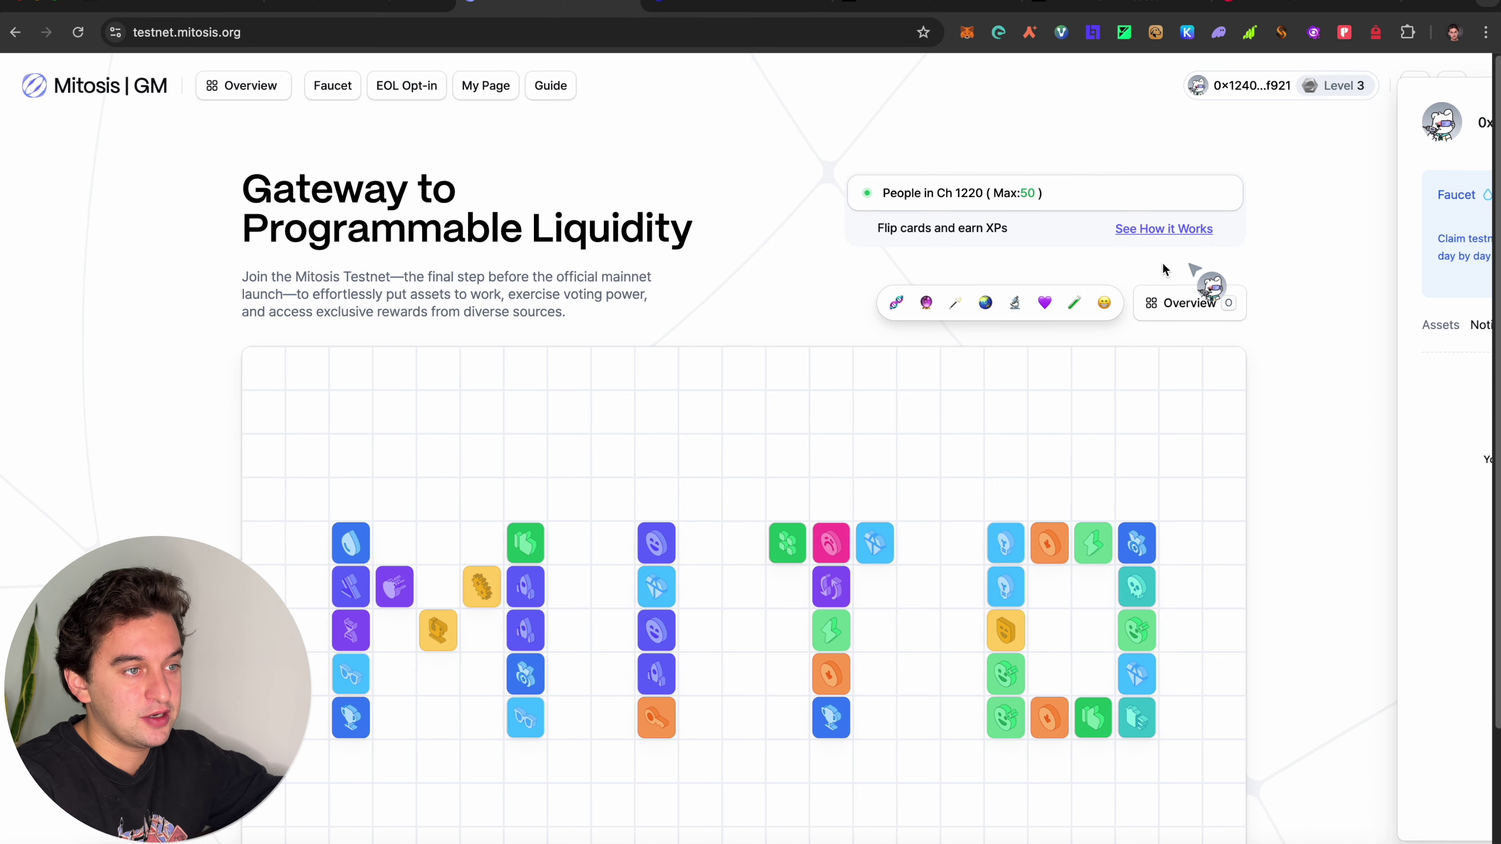
scroll(742, 599, "down", 1)
scroll(767, 556, "down", 2)
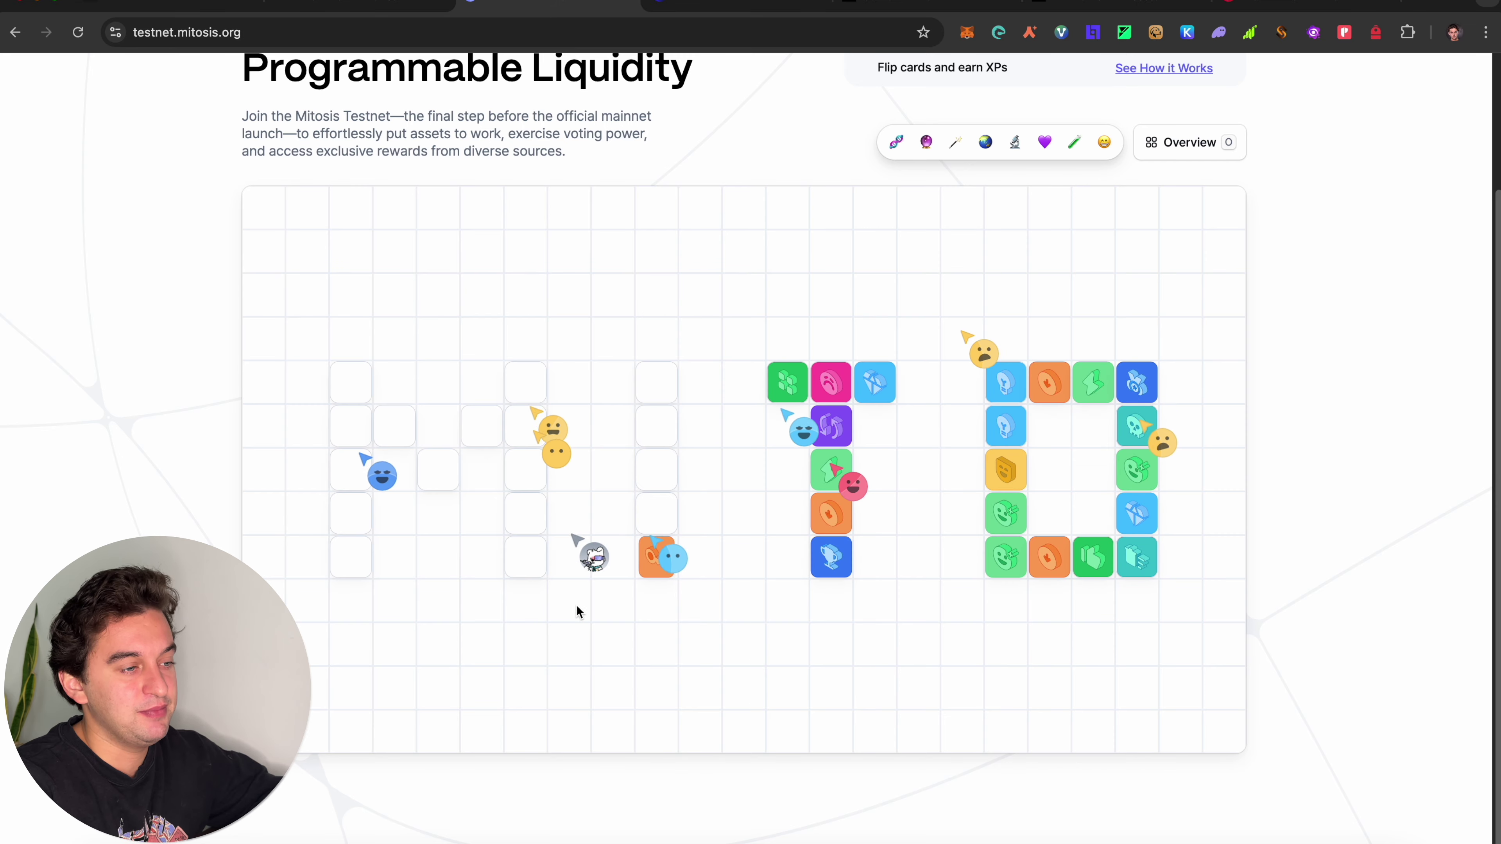
left_click(660, 461)
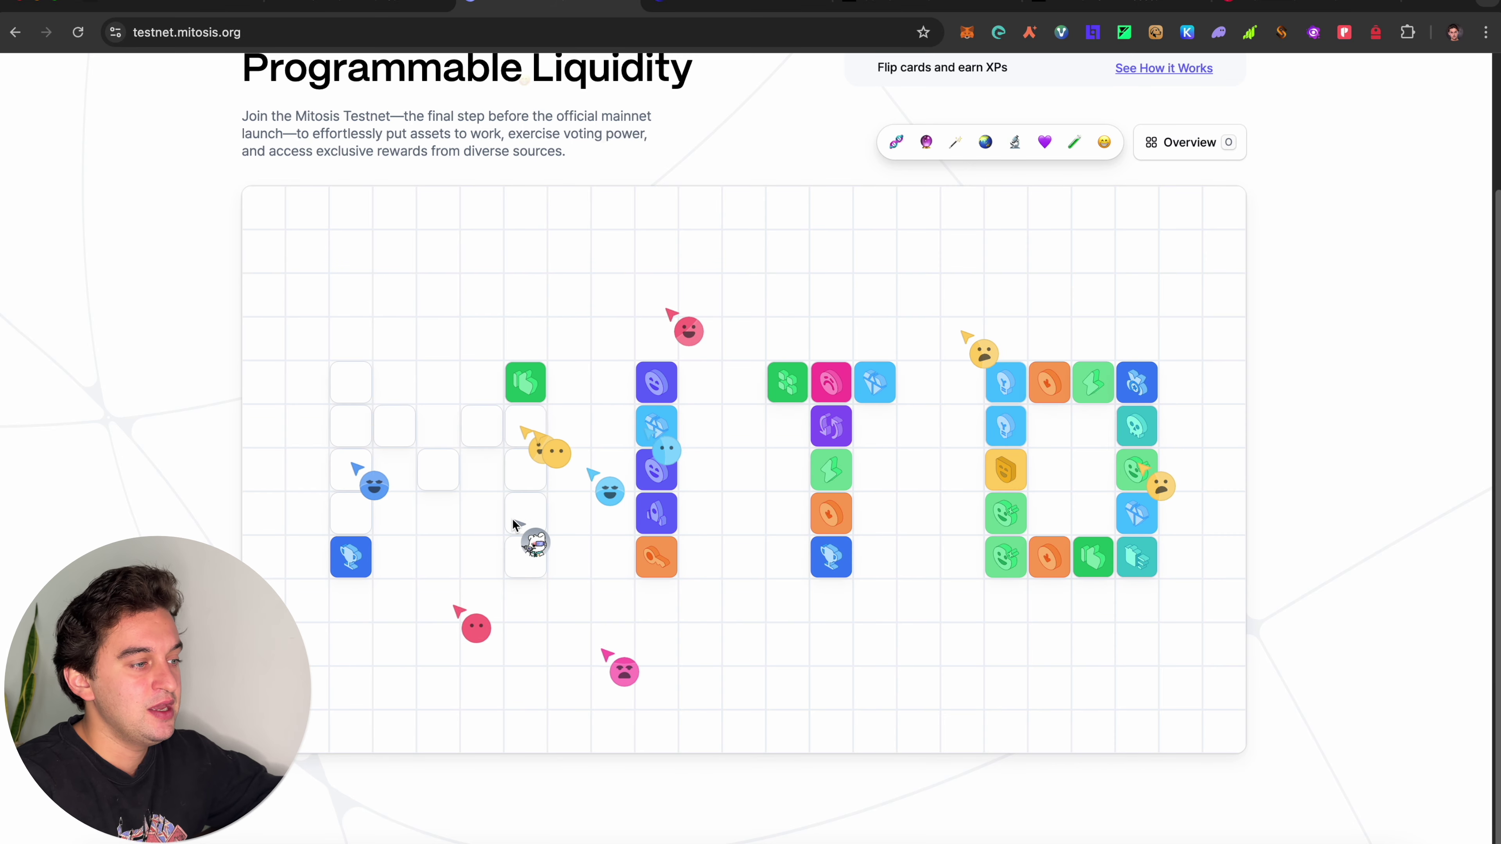
left_click(360, 389)
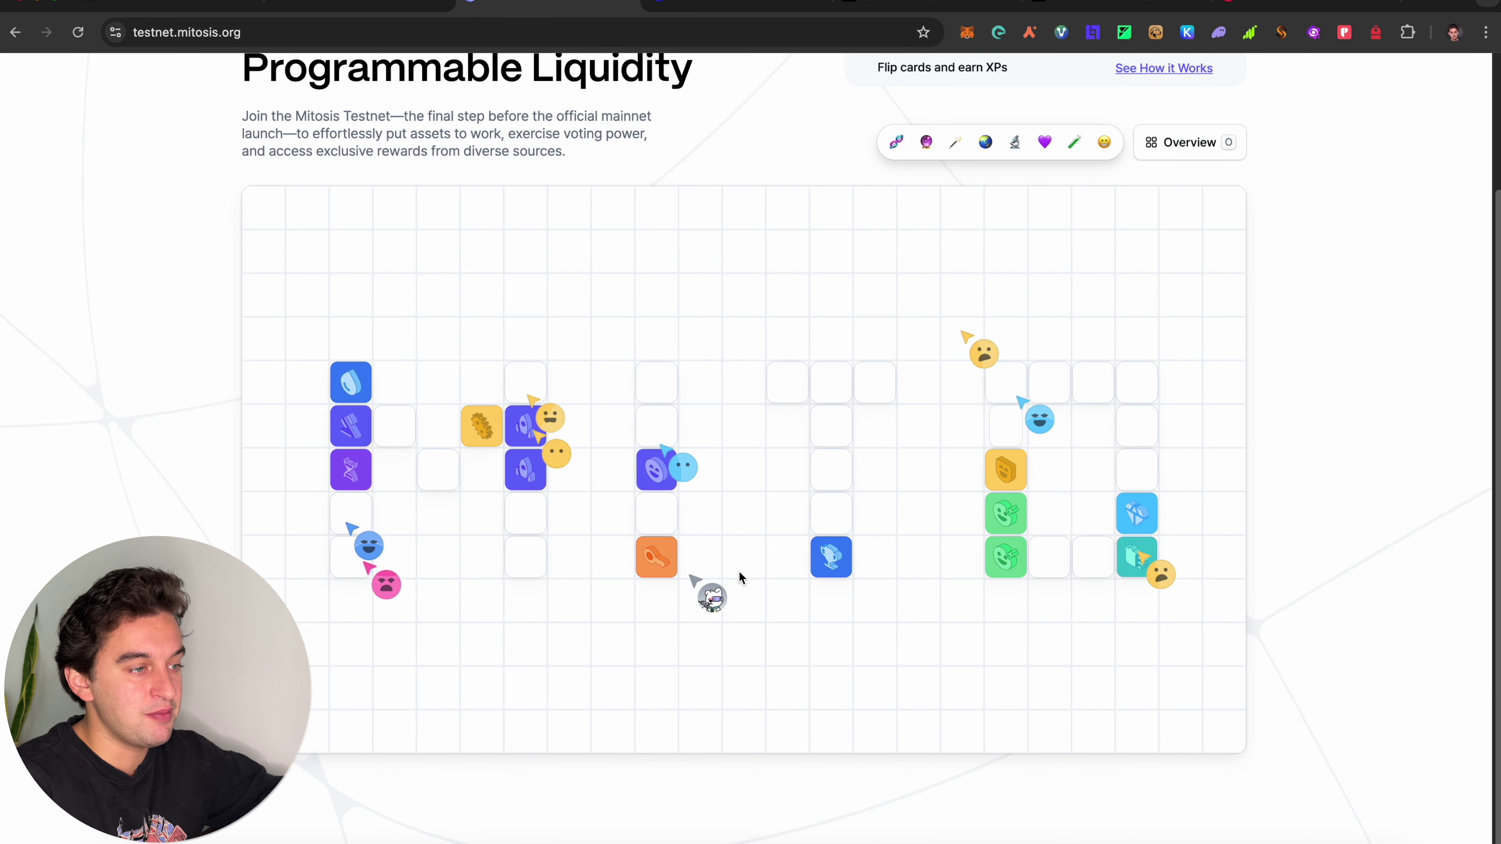
Flip the blank cards along the stem of the letter T on the MITO board
scroll(1060, 486, "up", 3)
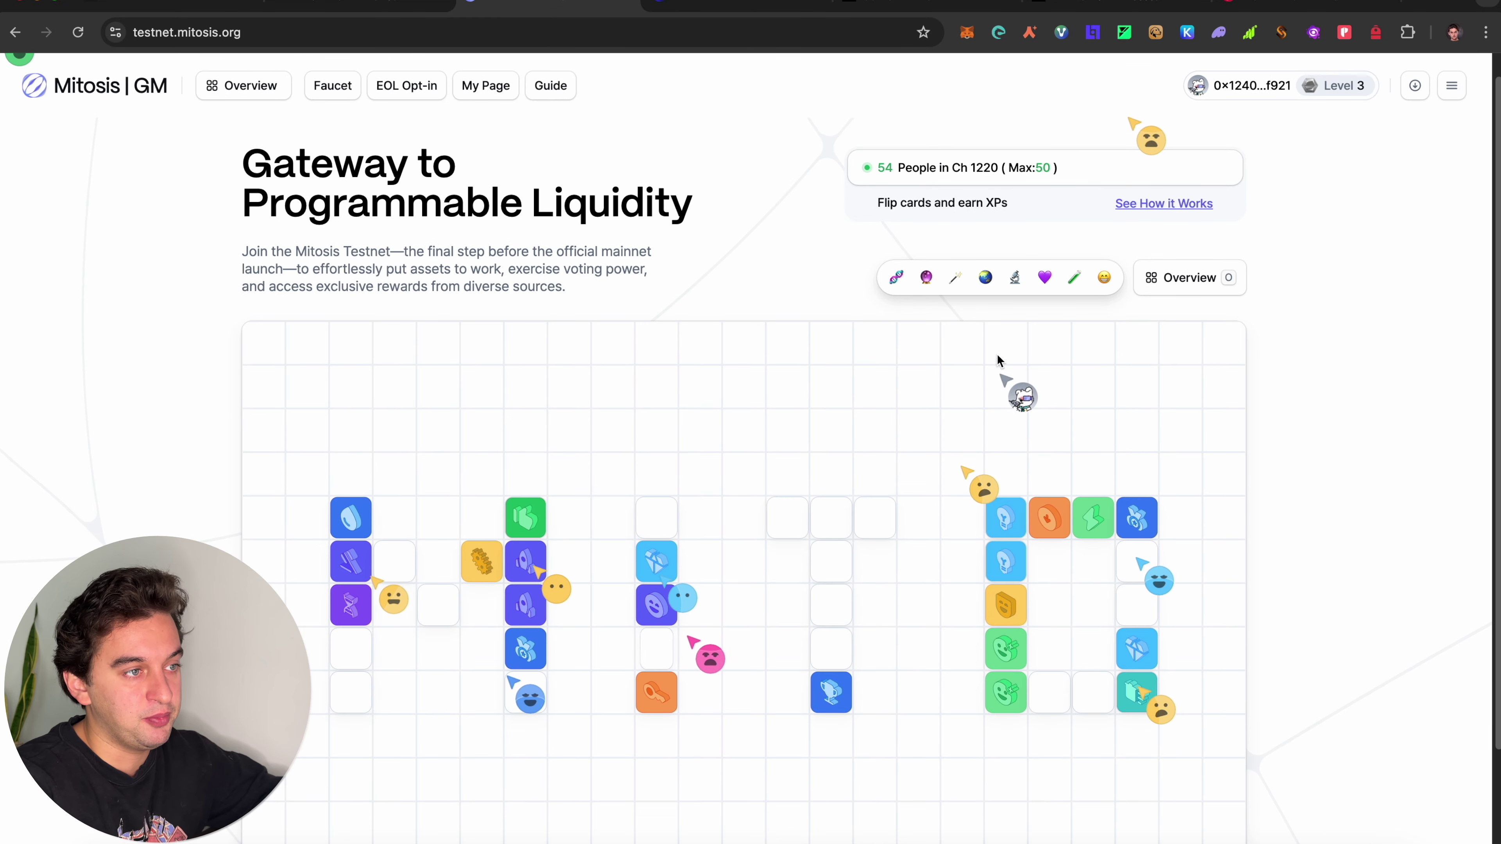
left_click(834, 569)
left_click(832, 612)
left_click(832, 668)
left_click(836, 691)
Flip the cards of the letter I and the inner and upper cards on the M's right side
left_click(671, 693)
left_click(667, 645)
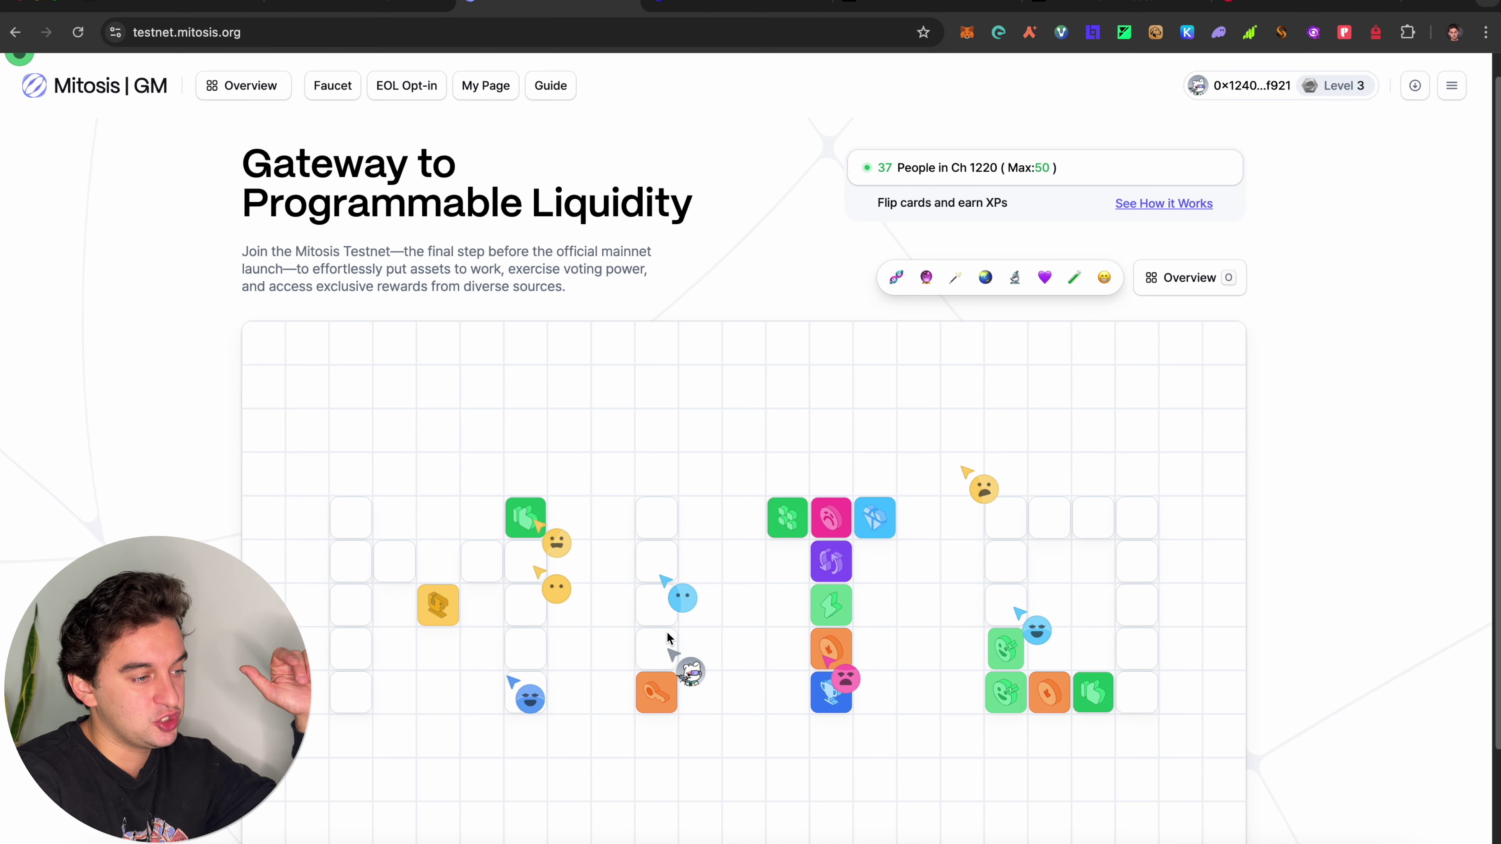
left_click(662, 603)
left_click(659, 558)
left_click(657, 520)
Flip the remaining cards of the letter M, including its right leg and upper left corner
left_click(482, 561)
left_click(525, 561)
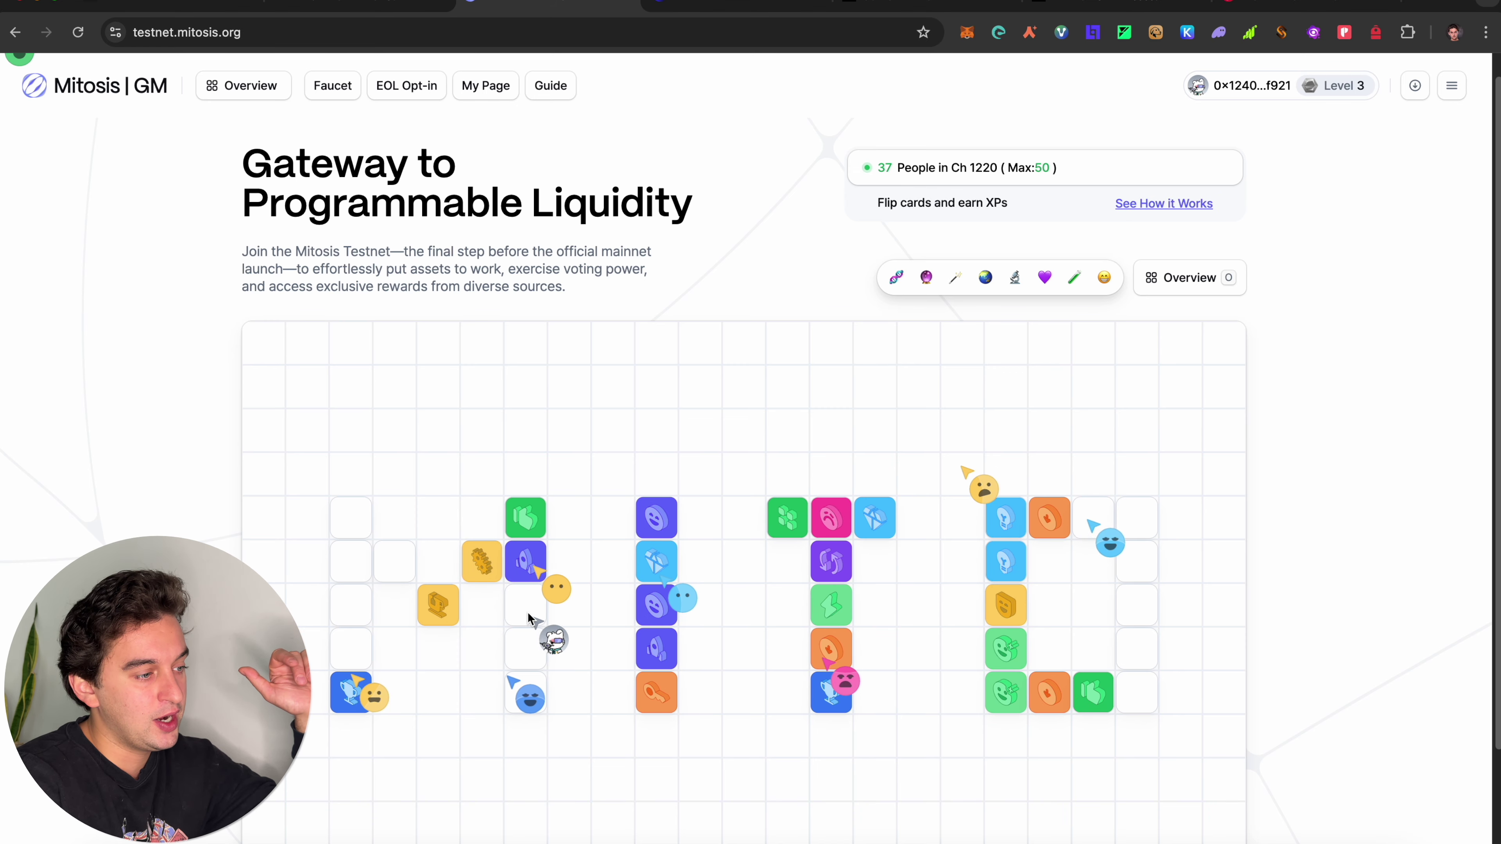
left_click(526, 605)
left_click(525, 648)
left_click(395, 561)
left_click(352, 560)
left_click(355, 516)
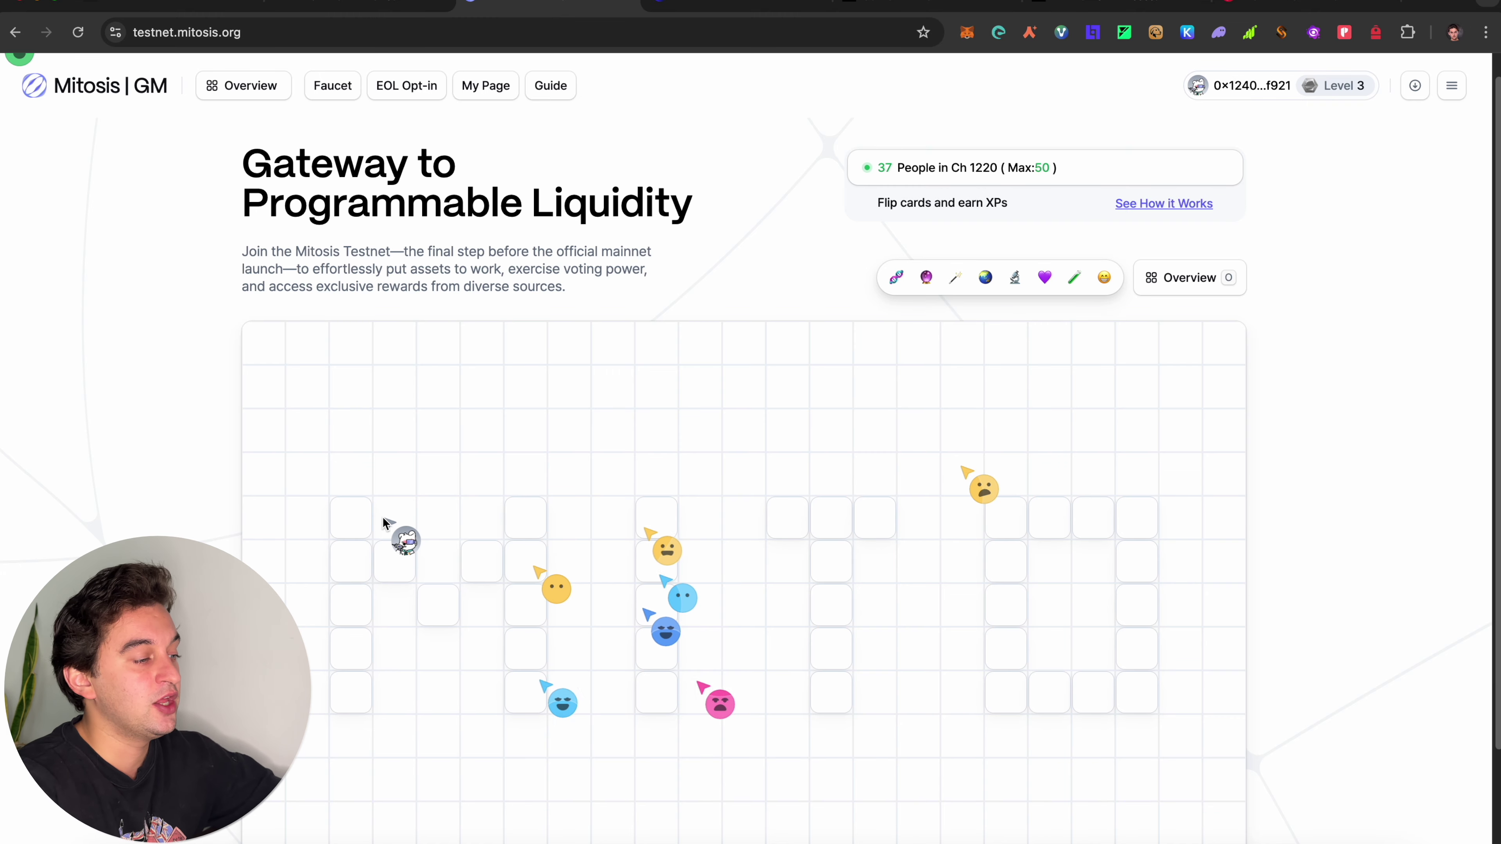
Flip all five cards of the M's left leg on the reset board
left_click(351, 523)
left_click(347, 561)
left_click(347, 615)
left_click(346, 649)
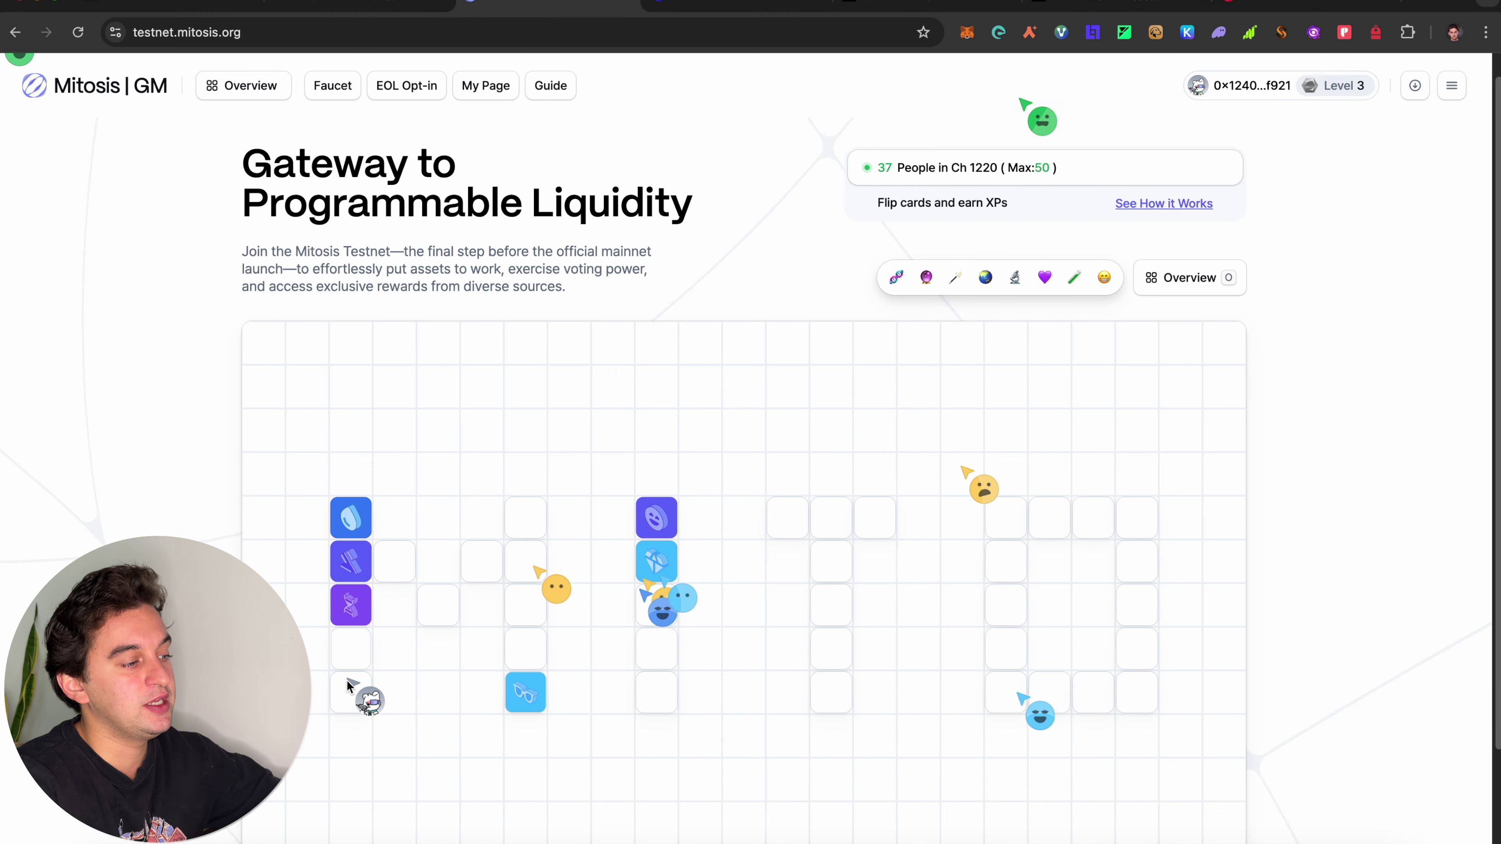
left_click(349, 686)
Flip the M's diagonal cards and the blank cards down its right leg
left_click(393, 565)
left_click(443, 605)
left_click(482, 561)
left_click(525, 520)
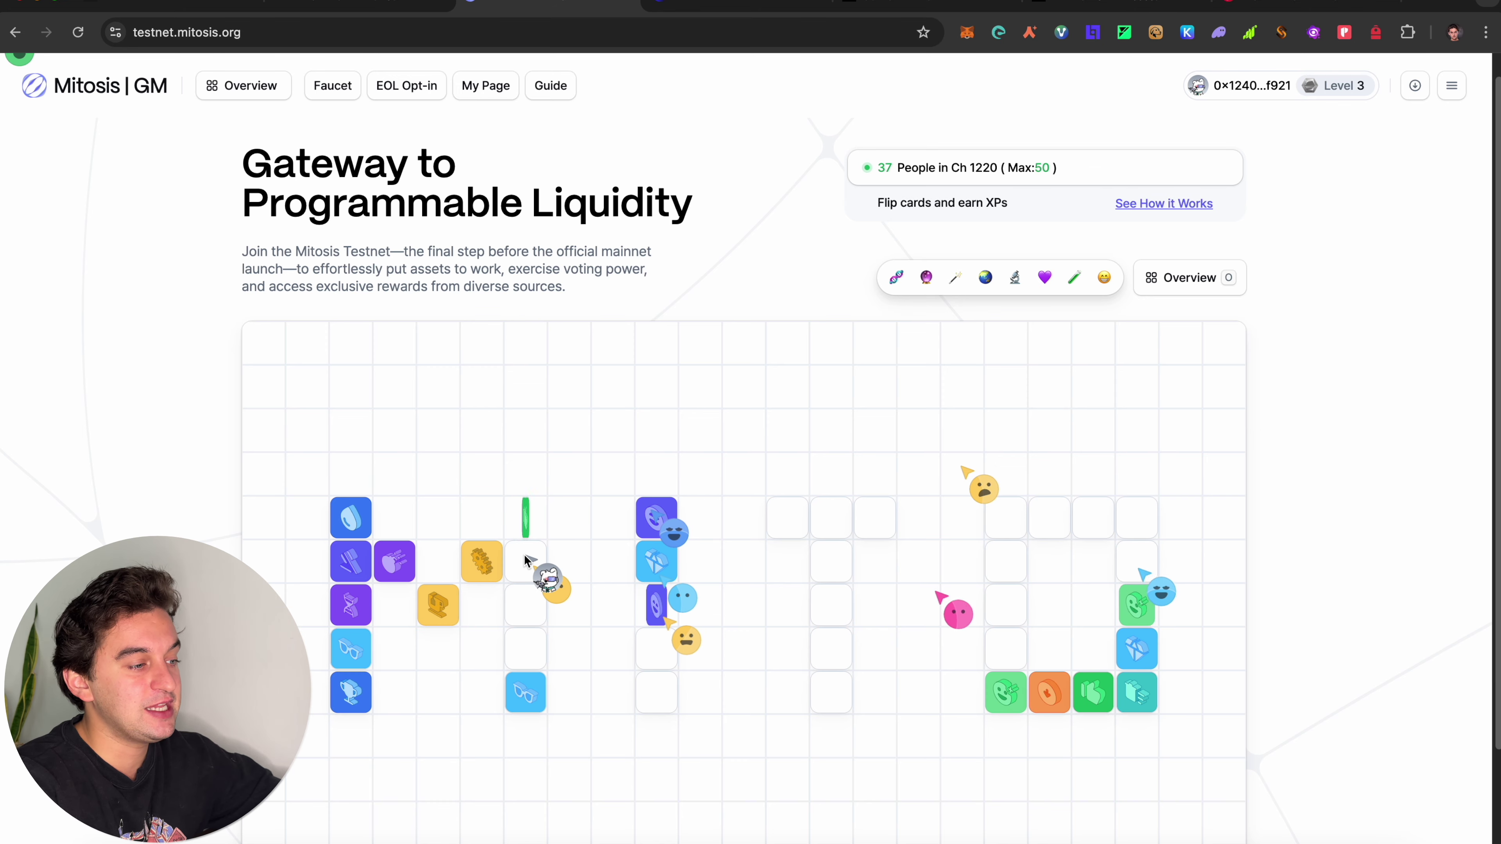
left_click(525, 561)
left_click(526, 604)
left_click(523, 648)
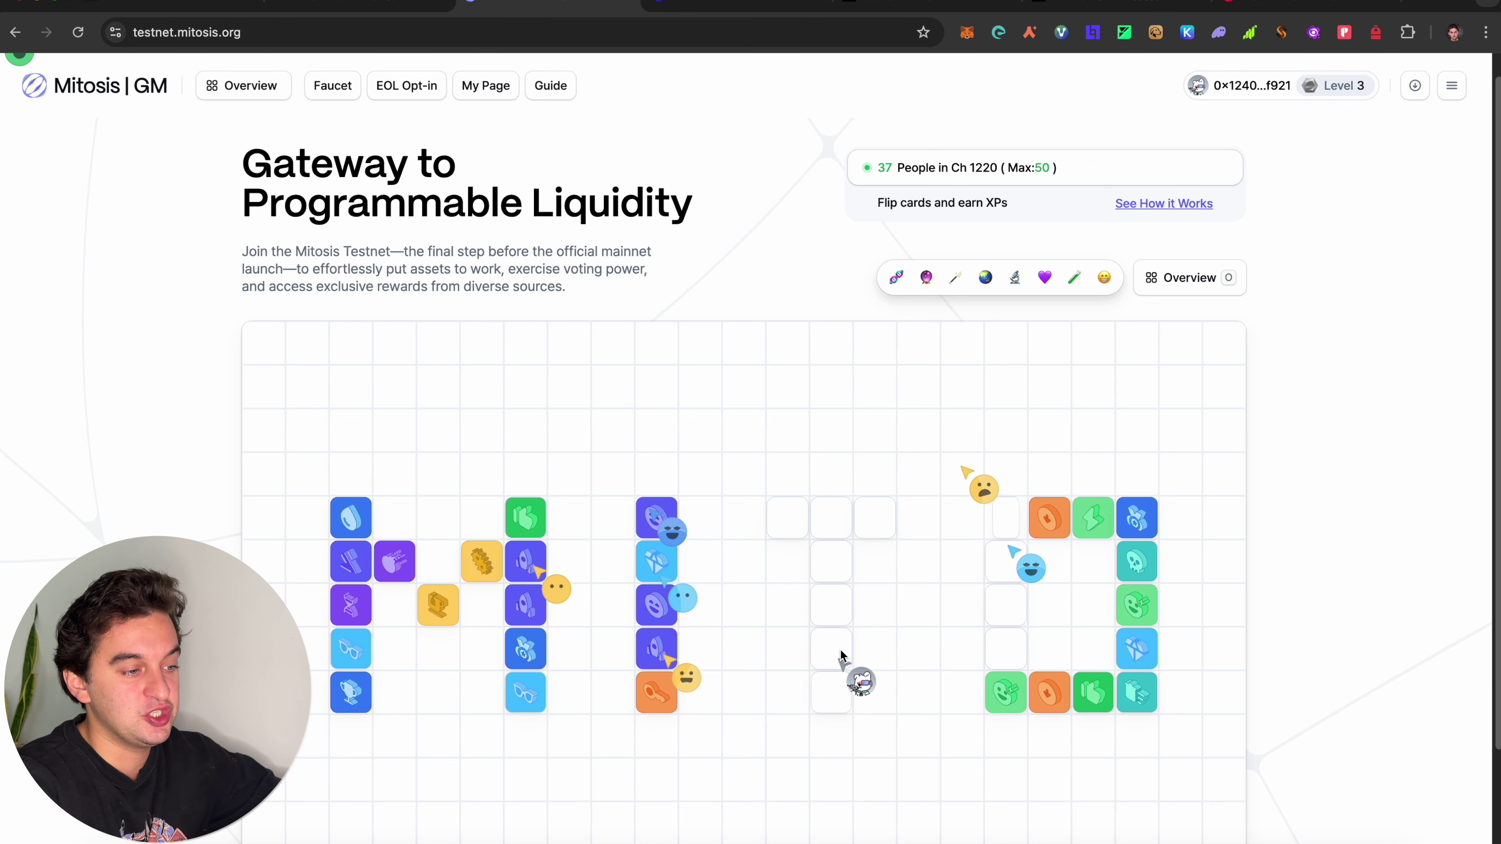
Flip all the cards of the letter T, from the foot of the stem up to the crossbar
left_click(833, 689)
left_click(835, 649)
left_click(832, 604)
left_click(831, 561)
left_click(832, 519)
left_click(792, 520)
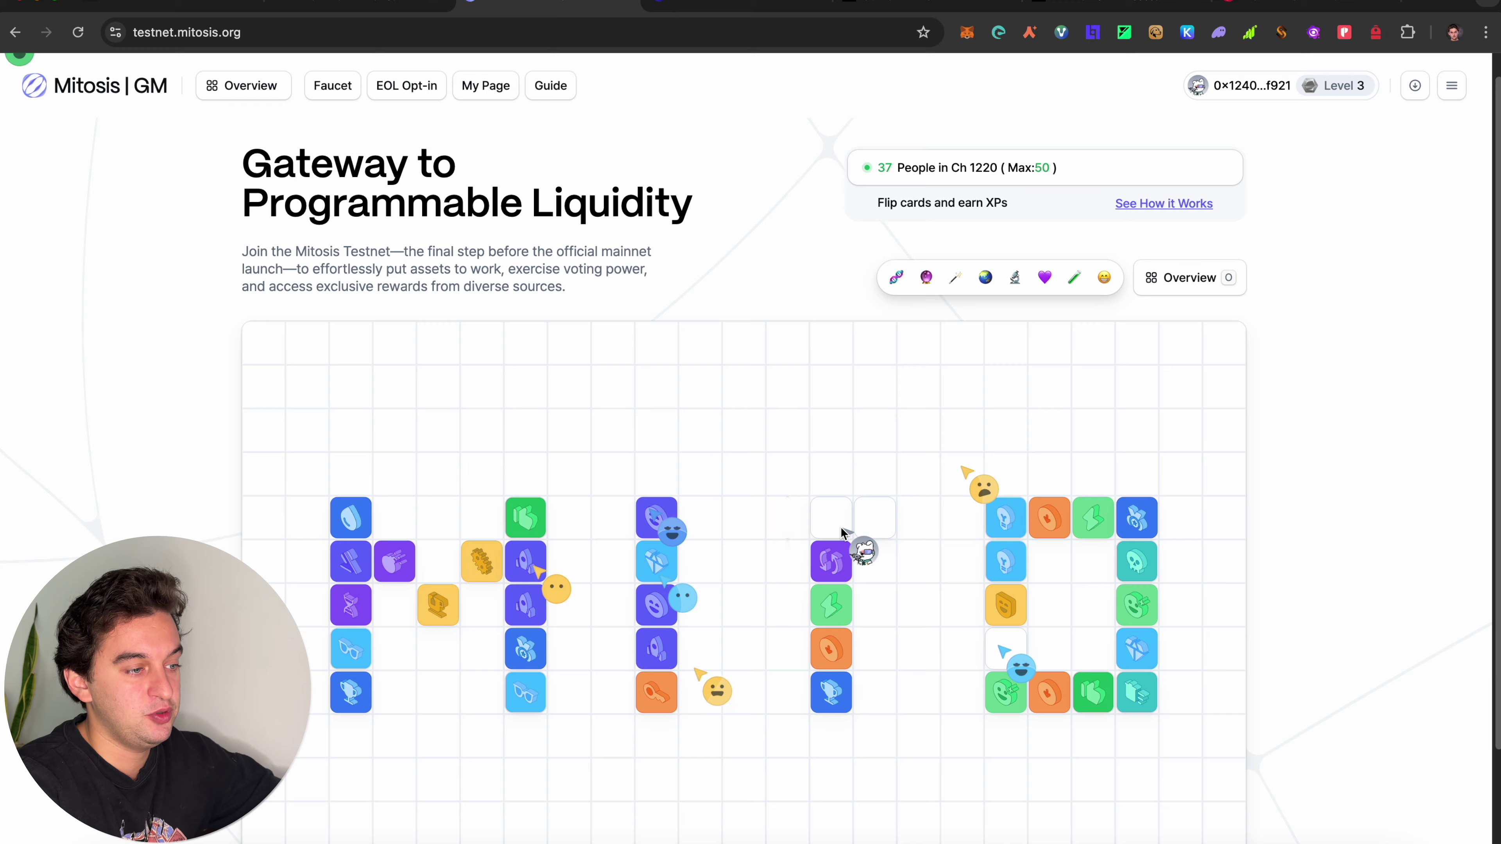
left_click(877, 521)
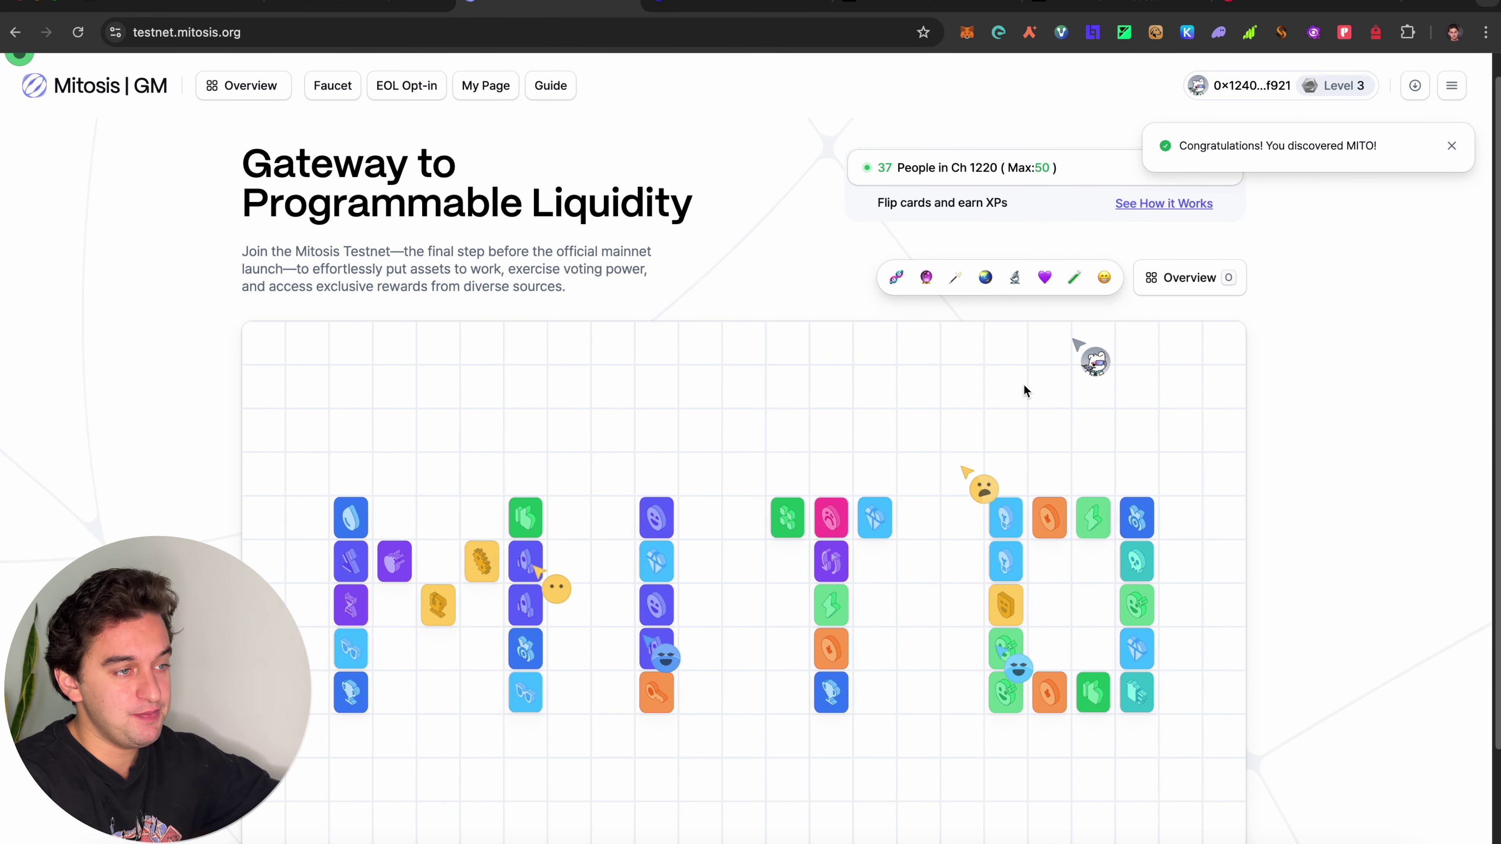
Flip the T's cards in the new round, from the crossbar down to the foot of the stem
left_click(861, 523)
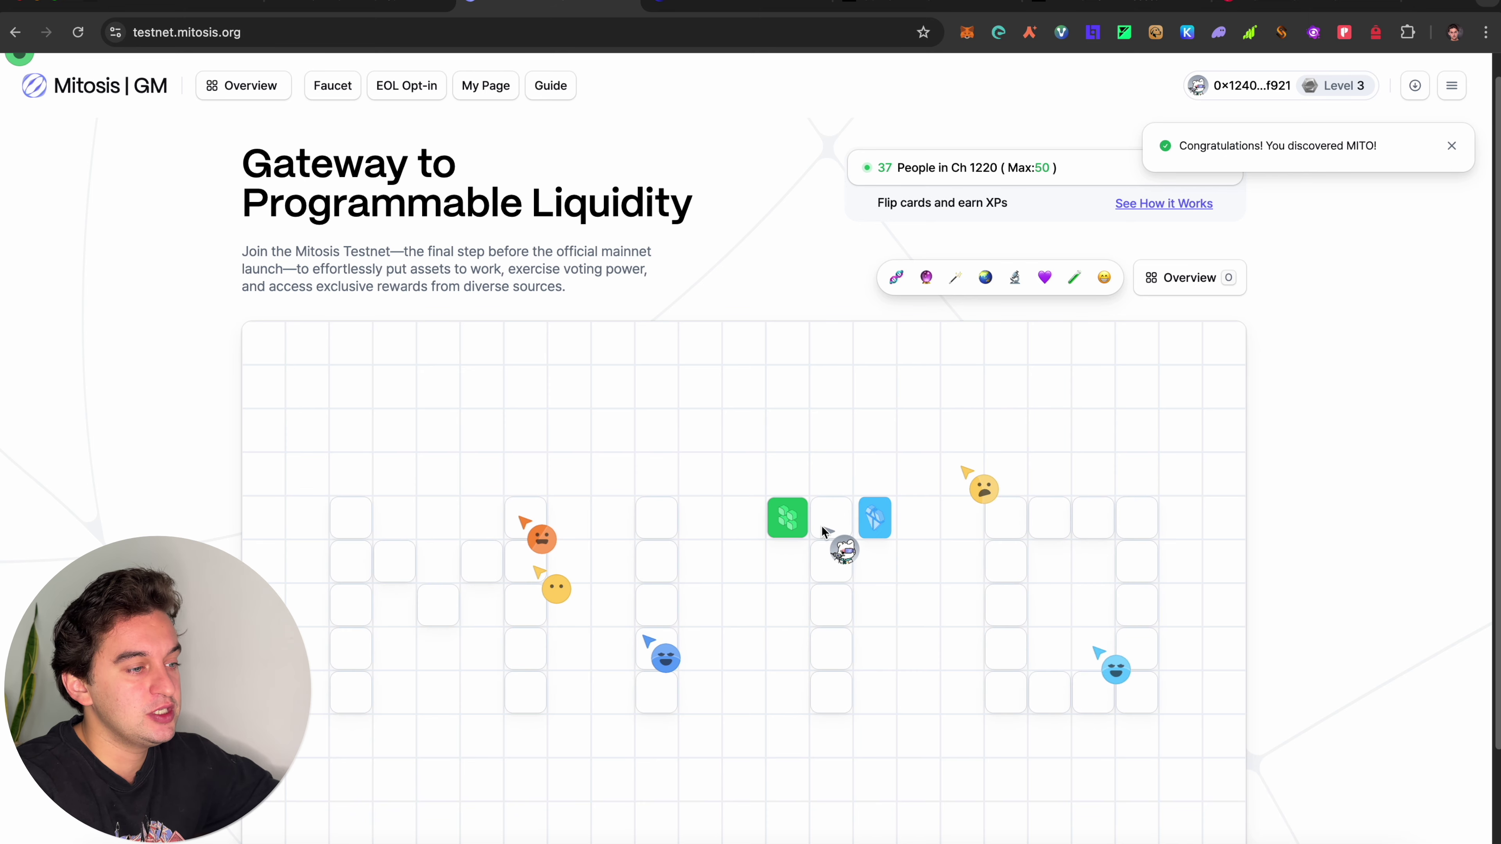
left_click(821, 526)
left_click(820, 569)
left_click(828, 609)
left_click(836, 647)
left_click(838, 687)
Flip the cards of the O's bottom row and right column
left_click(1006, 693)
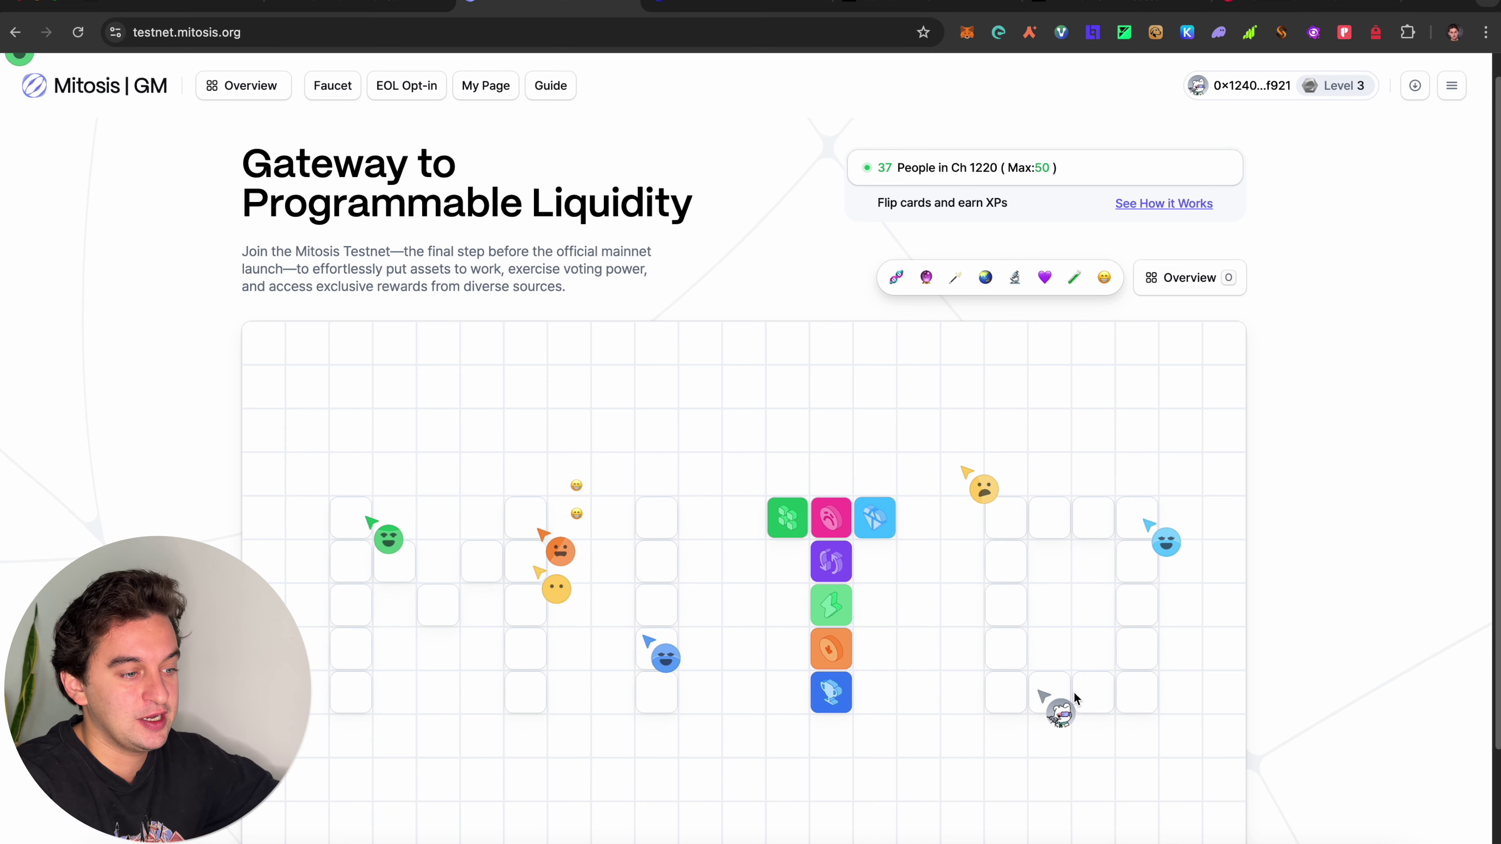
left_click(1085, 693)
left_click(1052, 696)
left_click(1136, 692)
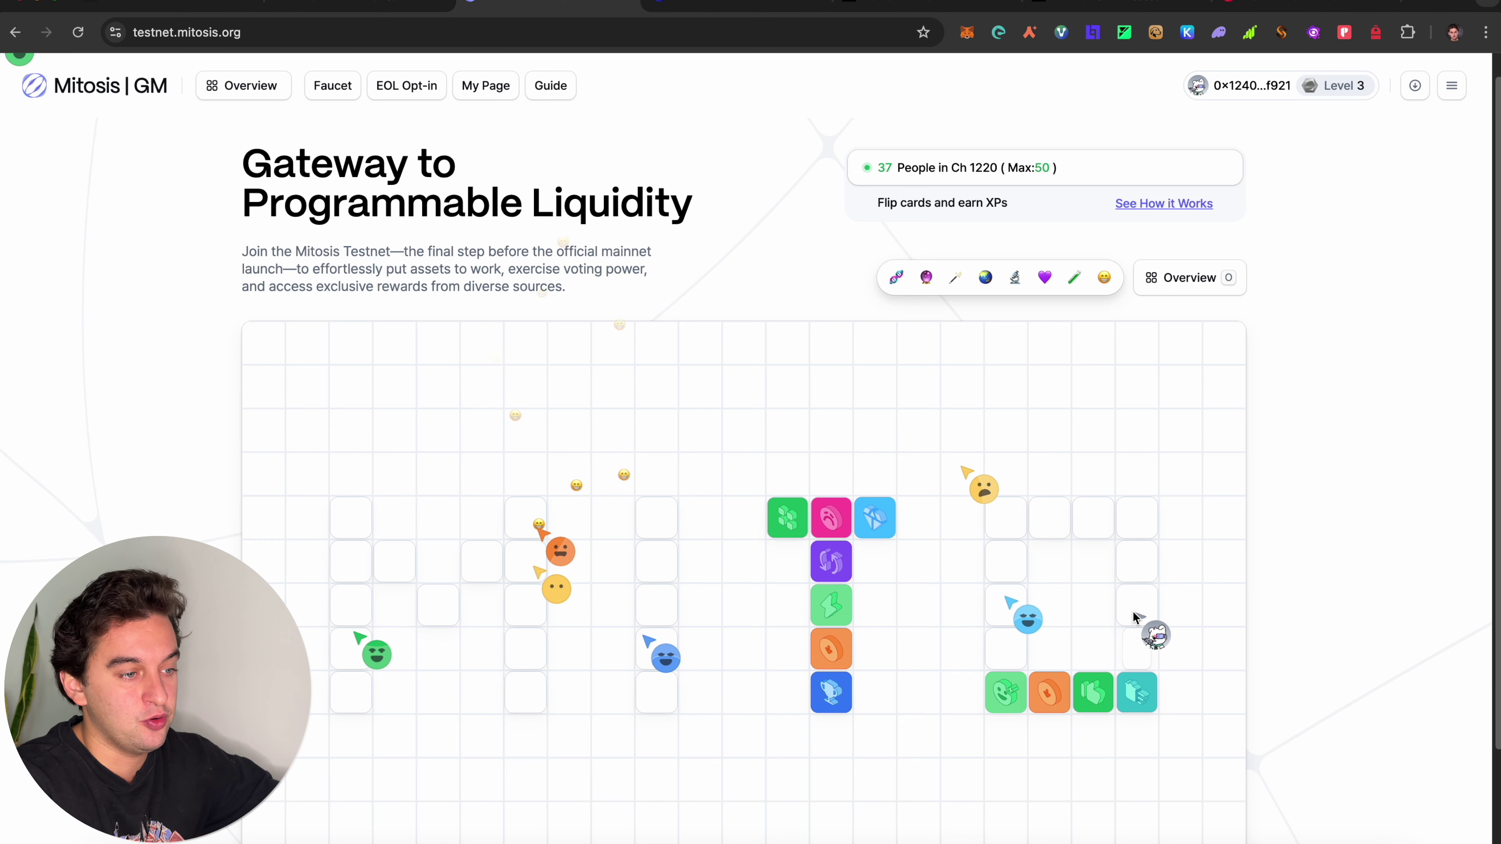
left_click(1135, 648)
left_click(1134, 609)
left_click(1135, 563)
left_click(1135, 520)
Flip the blank cards of the O's top row and left column
left_click(1093, 519)
left_click(1002, 530)
left_click(1004, 565)
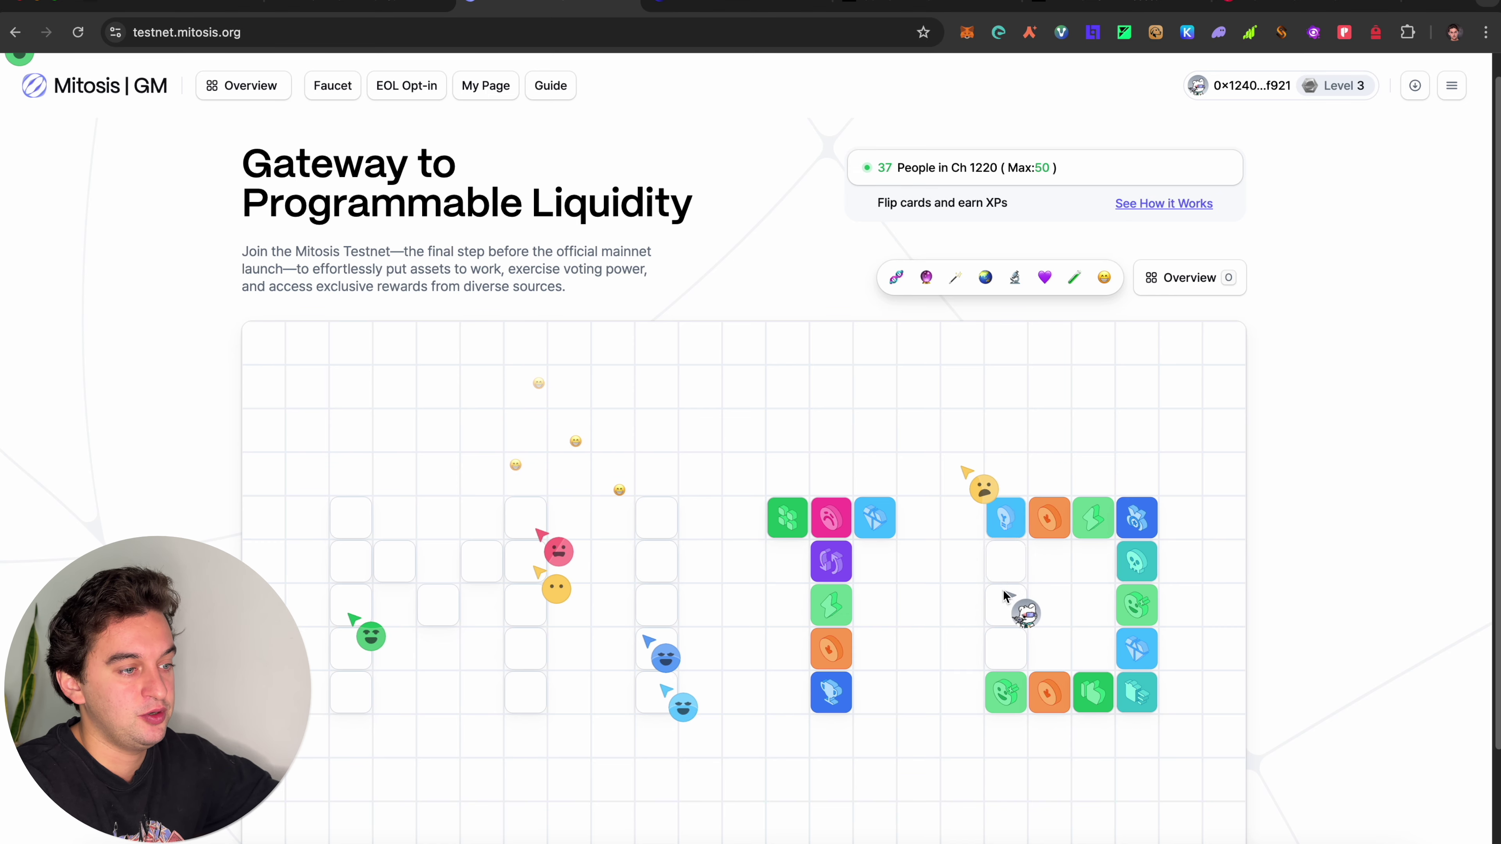
left_click(1005, 606)
left_click(1006, 649)
Flip the cards down the left leg of the letter M
left_click(351, 531)
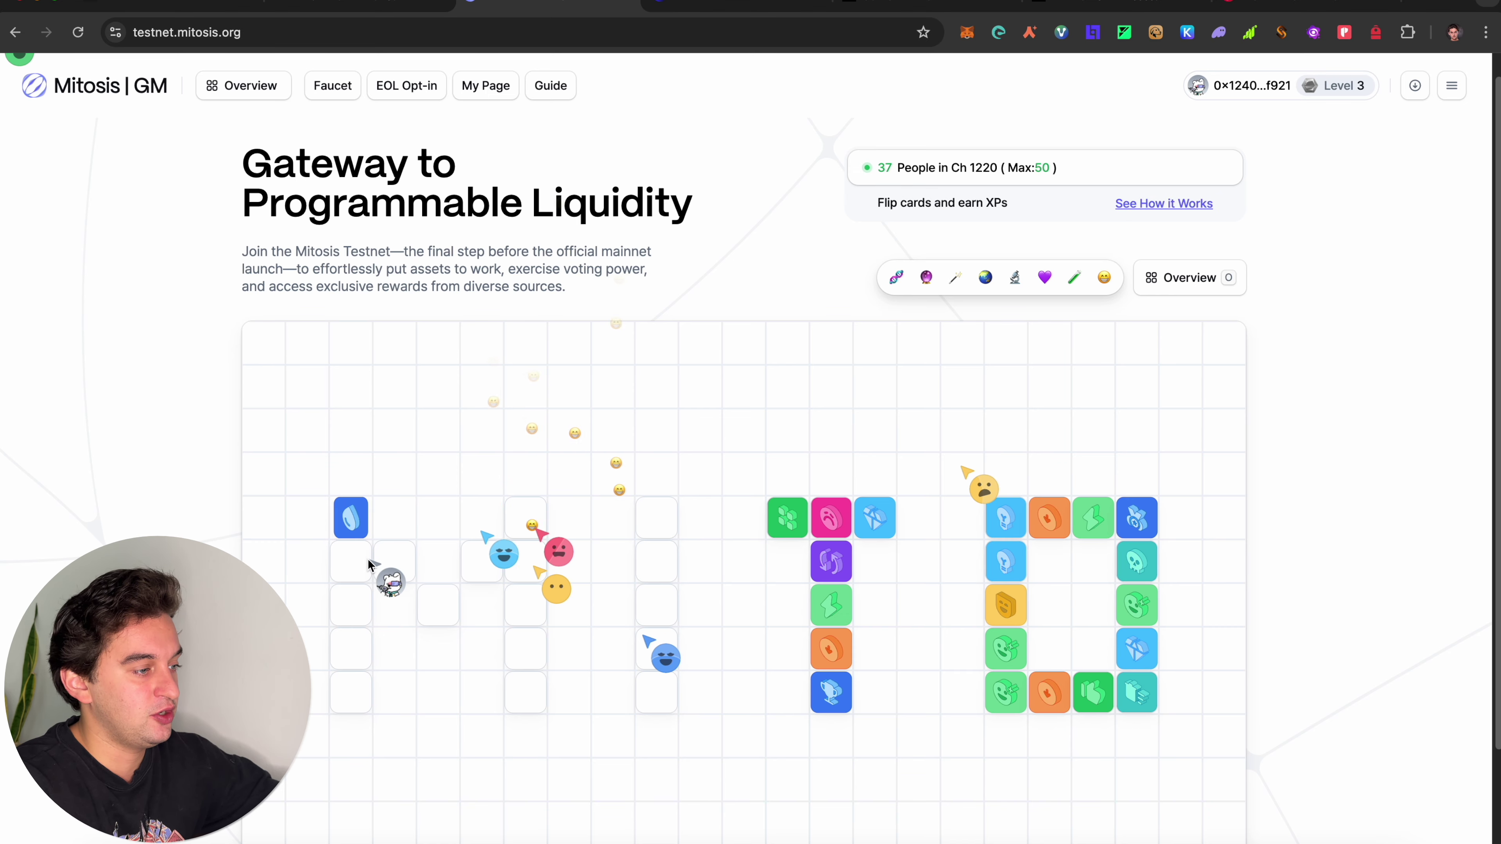
left_click(365, 561)
left_click(360, 609)
left_click(354, 651)
left_click(349, 697)
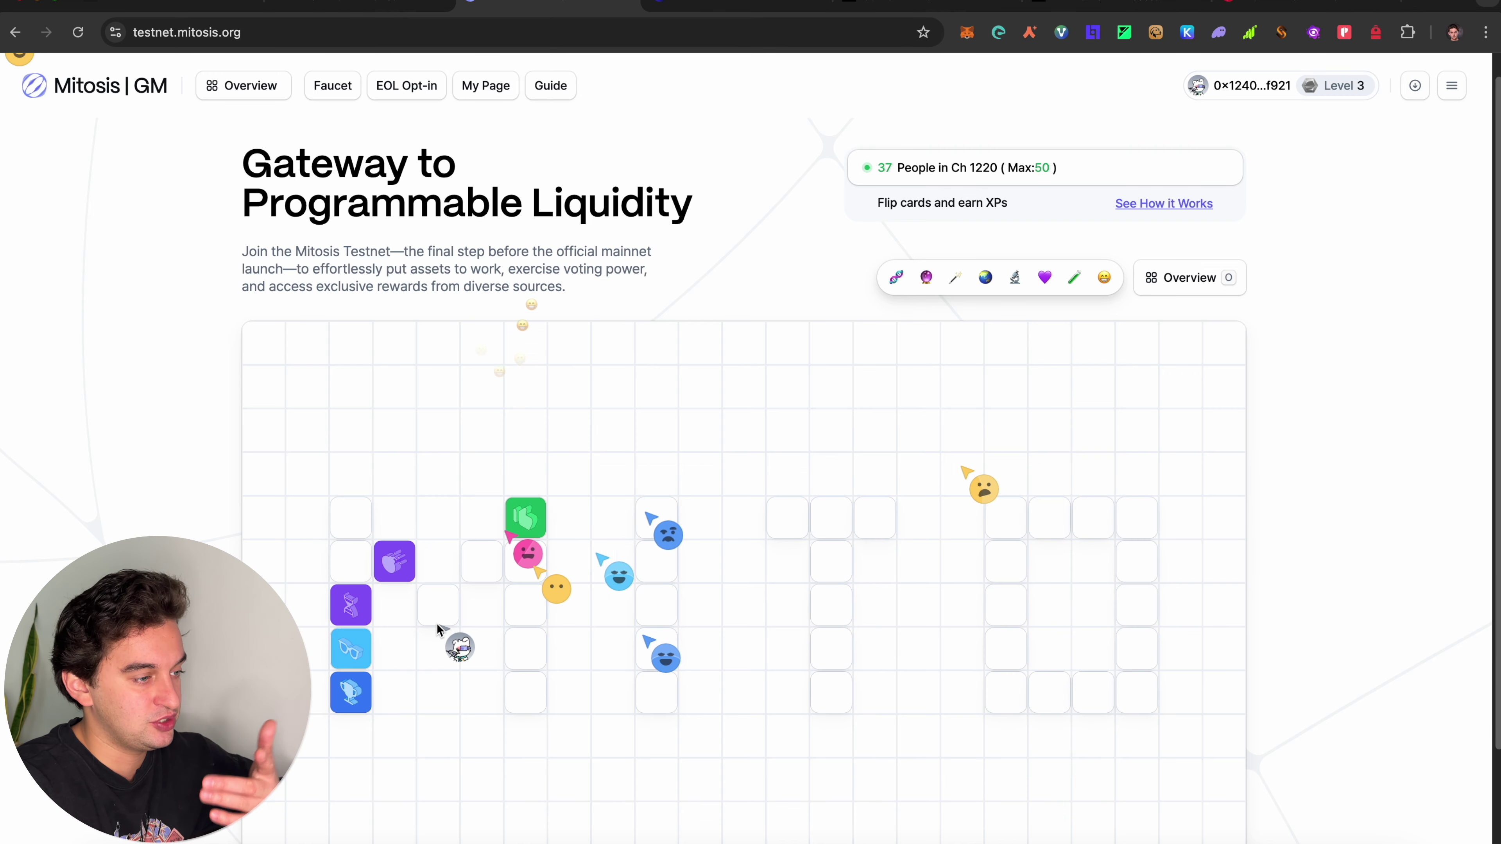
Flip the M's centre card and the blank cards down its right leg
left_click(435, 609)
left_click(523, 570)
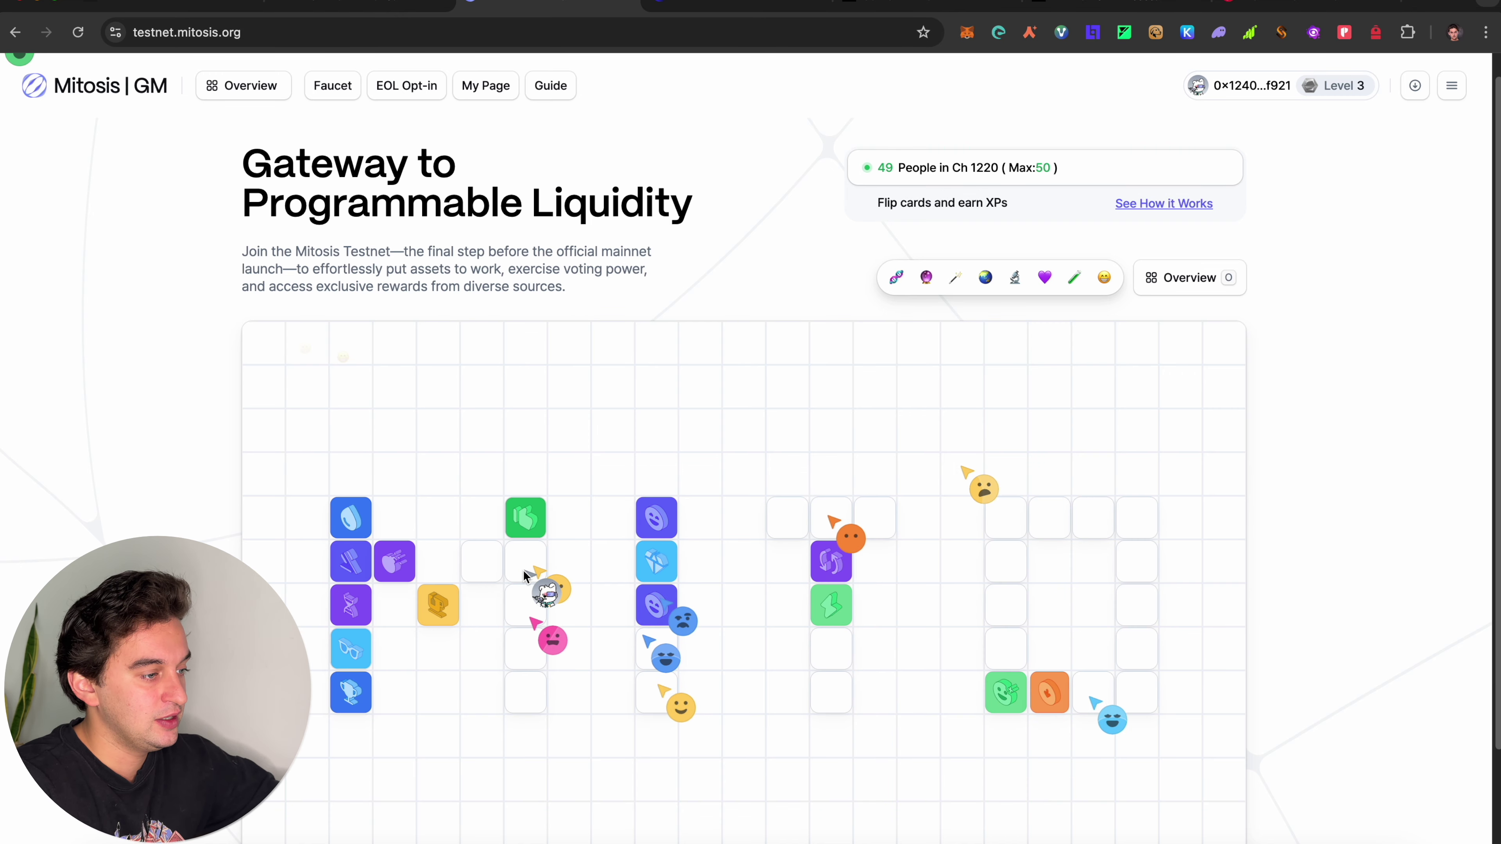
left_click(521, 608)
left_click(520, 648)
left_click(521, 685)
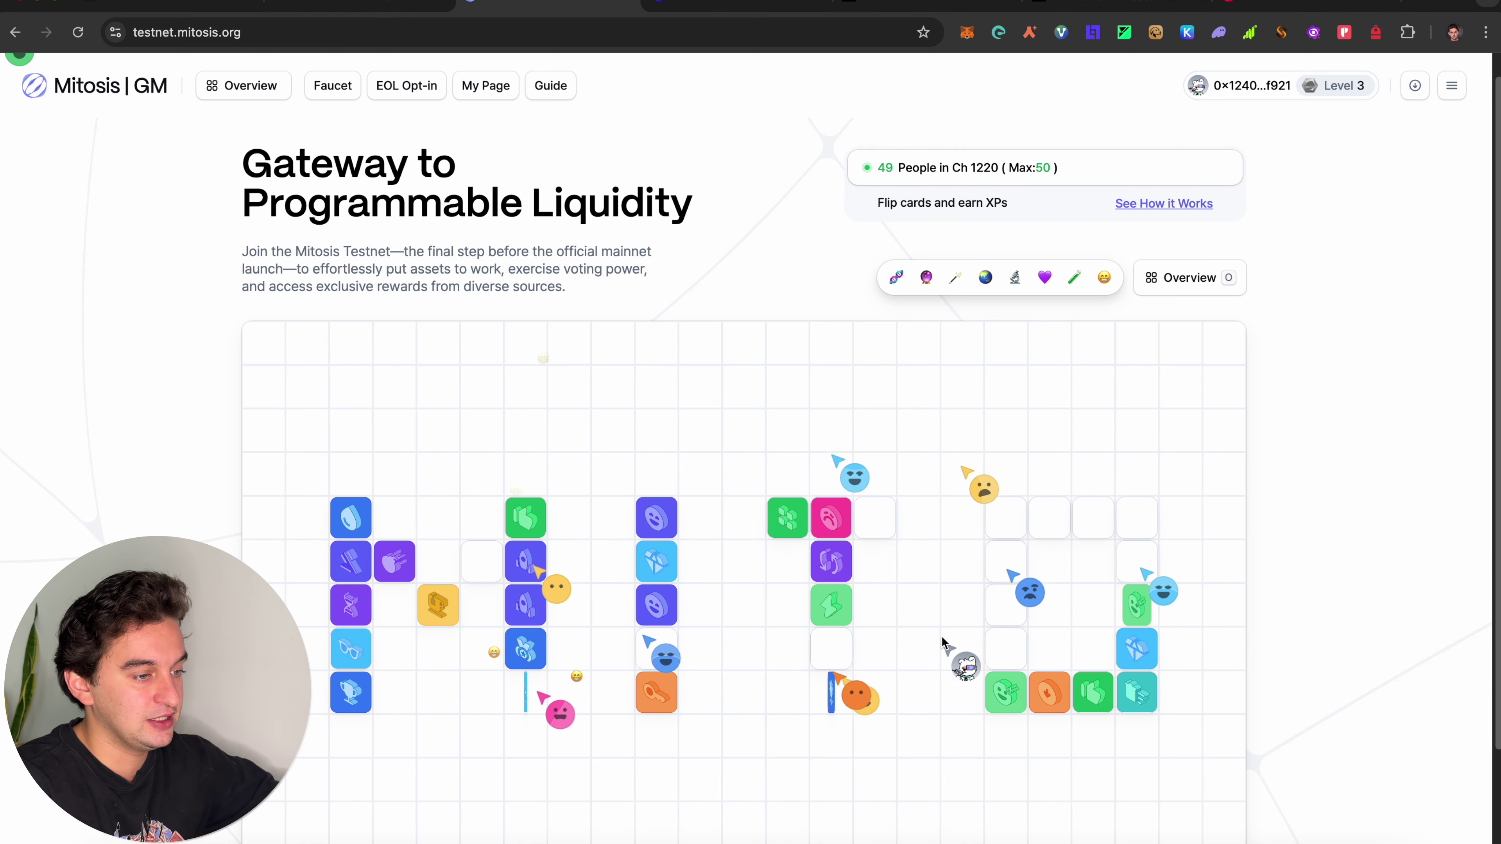
Complete the MITO board by flipping the O's remaining blank cards and the last blank card of the I
left_click(1014, 613)
left_click(1014, 556)
left_click(1055, 519)
left_click(999, 654)
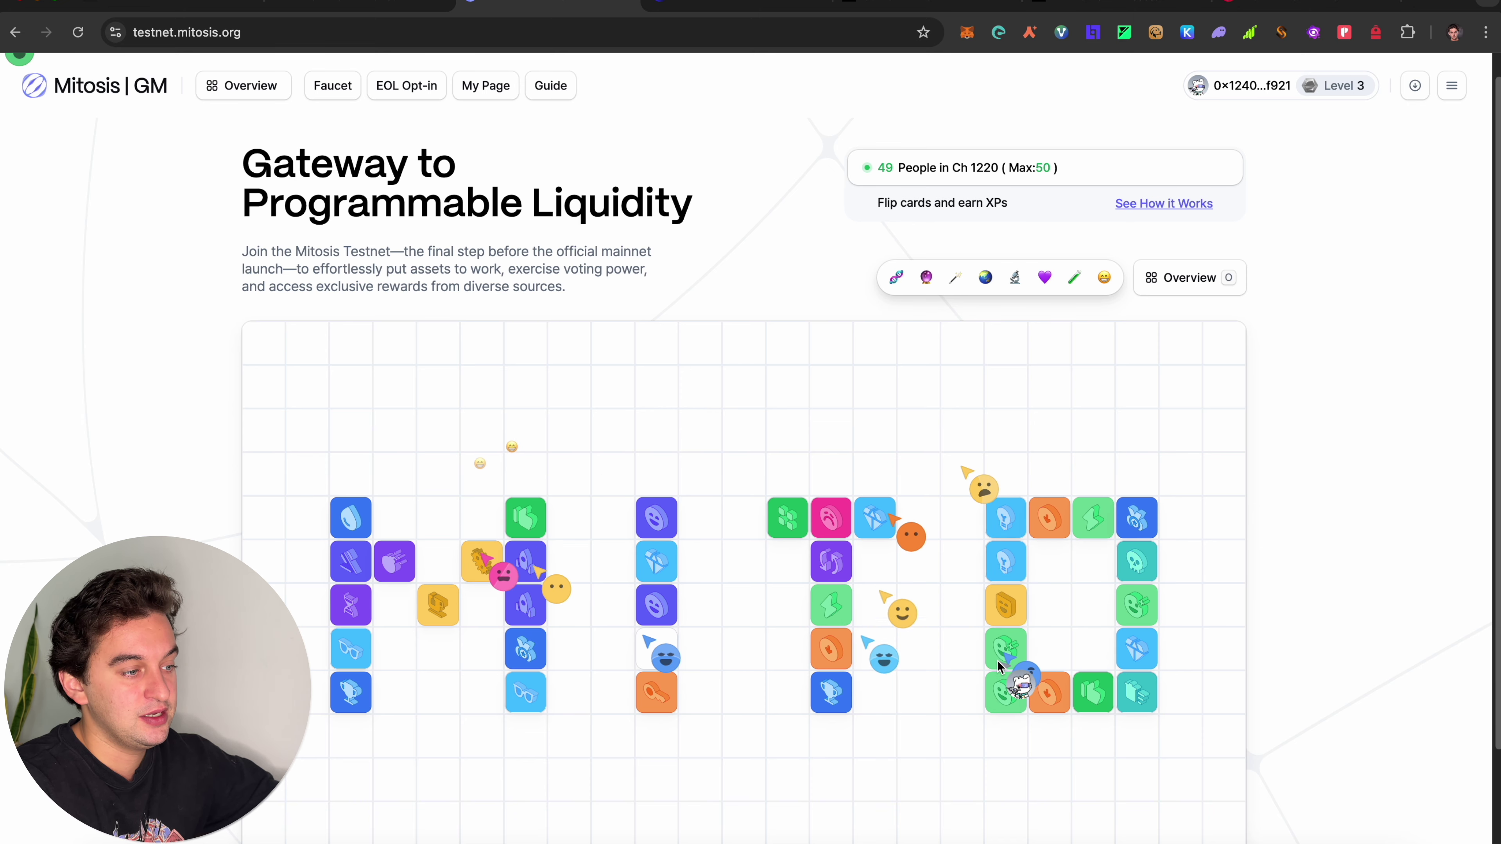
left_click(650, 647)
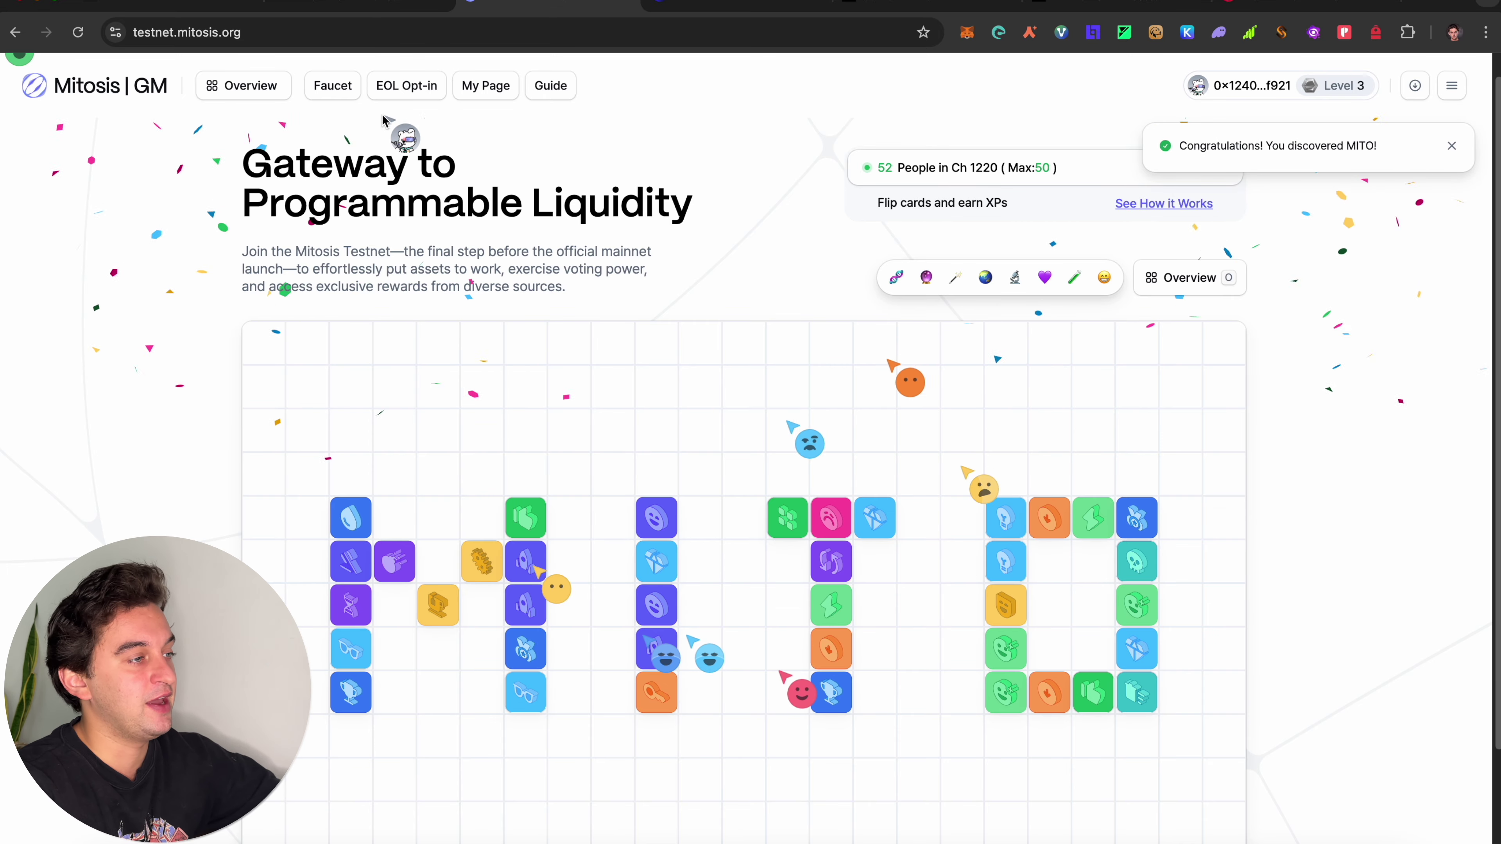
Open the profile page and refresh it to check today's XP and the accumulated XP
left_click(1309, 95)
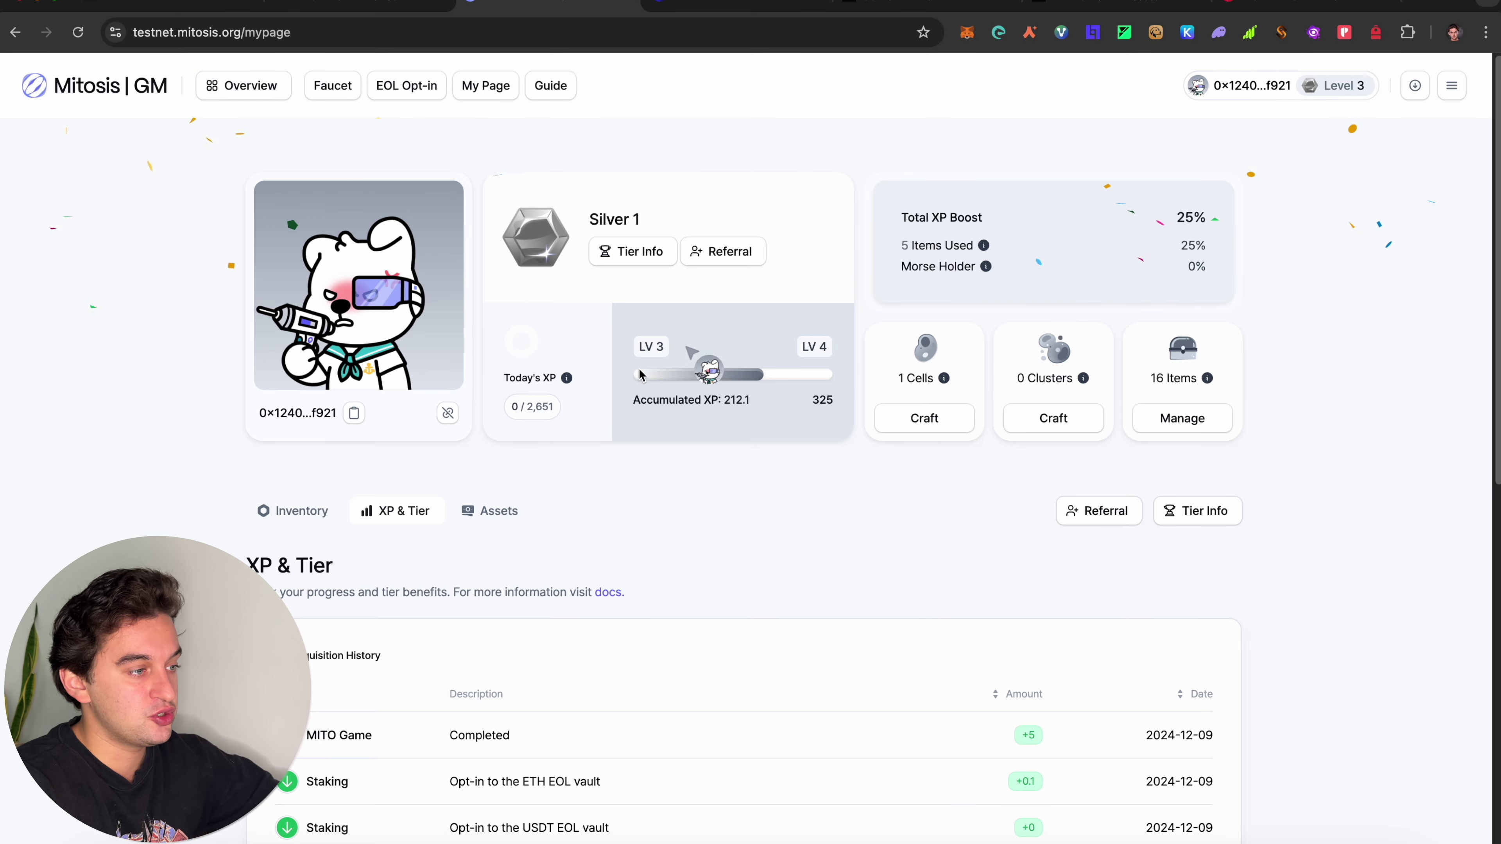
key("super+r")
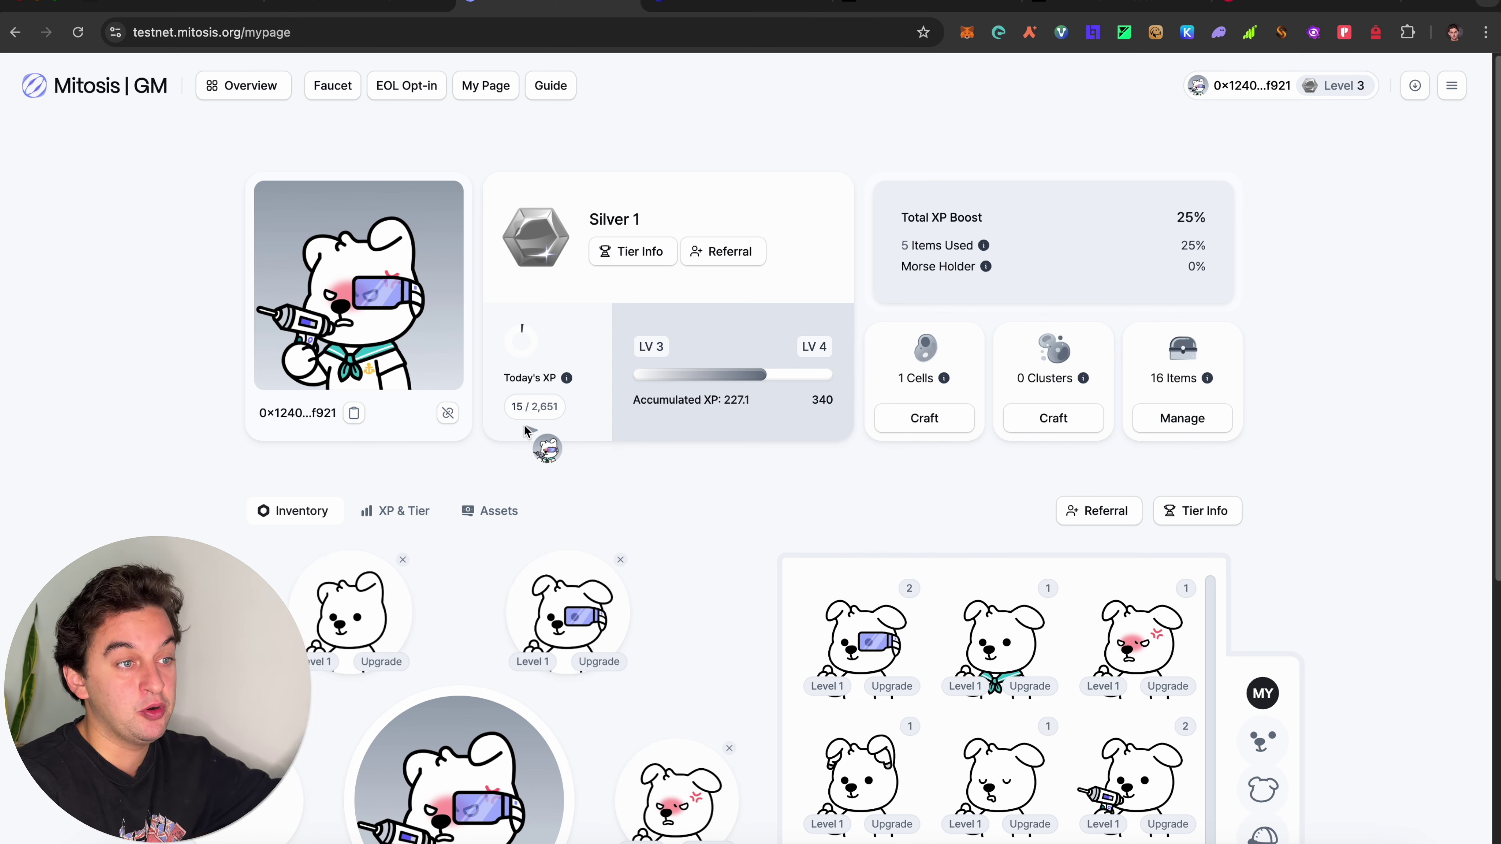
Switch to the Alpha Drops post on the $ANZ airdrop checker and examine the linked Anzen airstream on Sablier
left_click(905, 2)
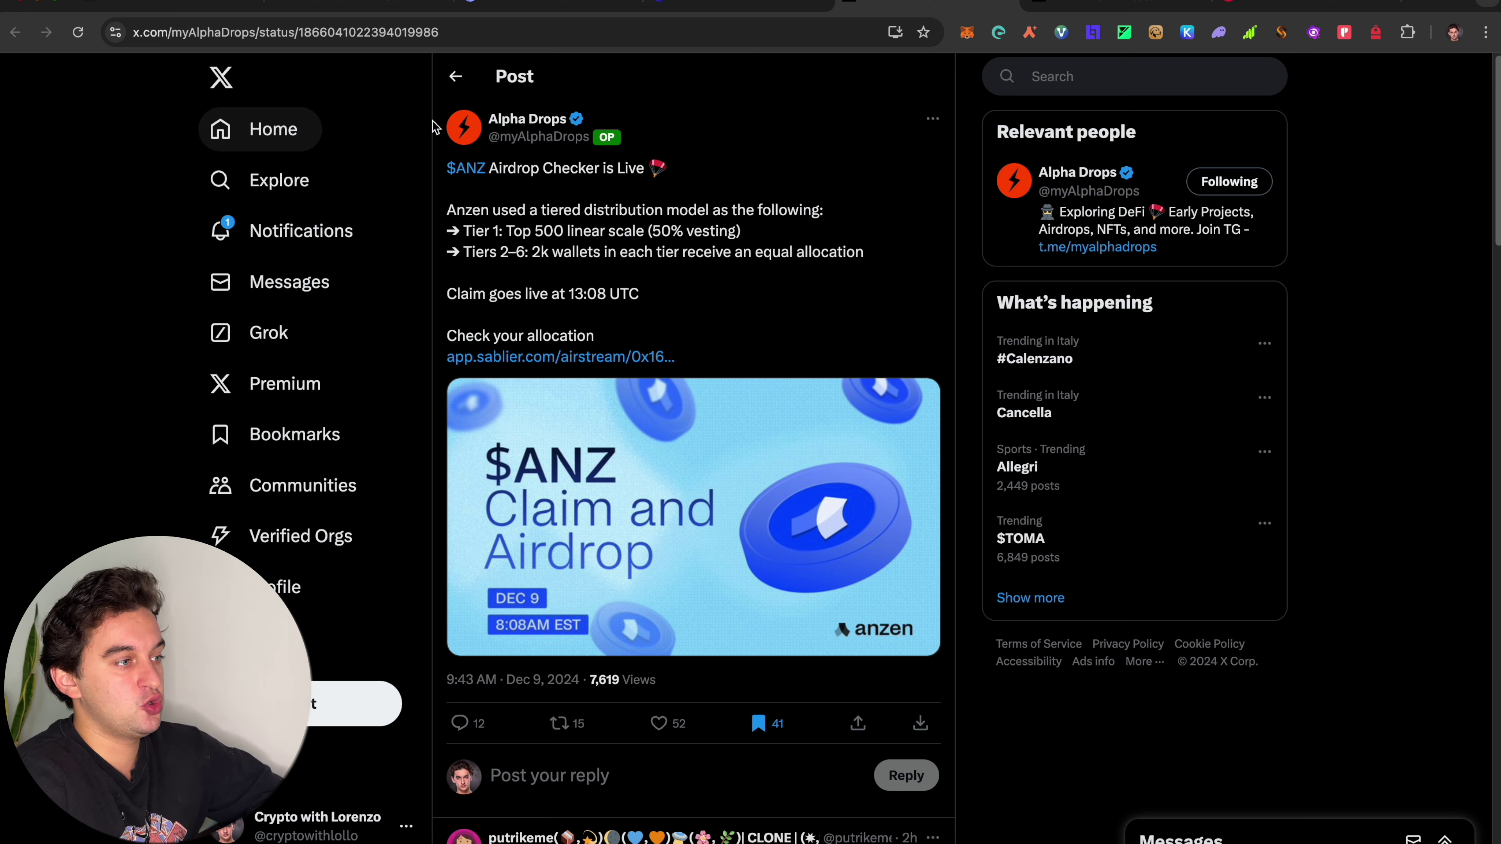
mouse_move(449, 127)
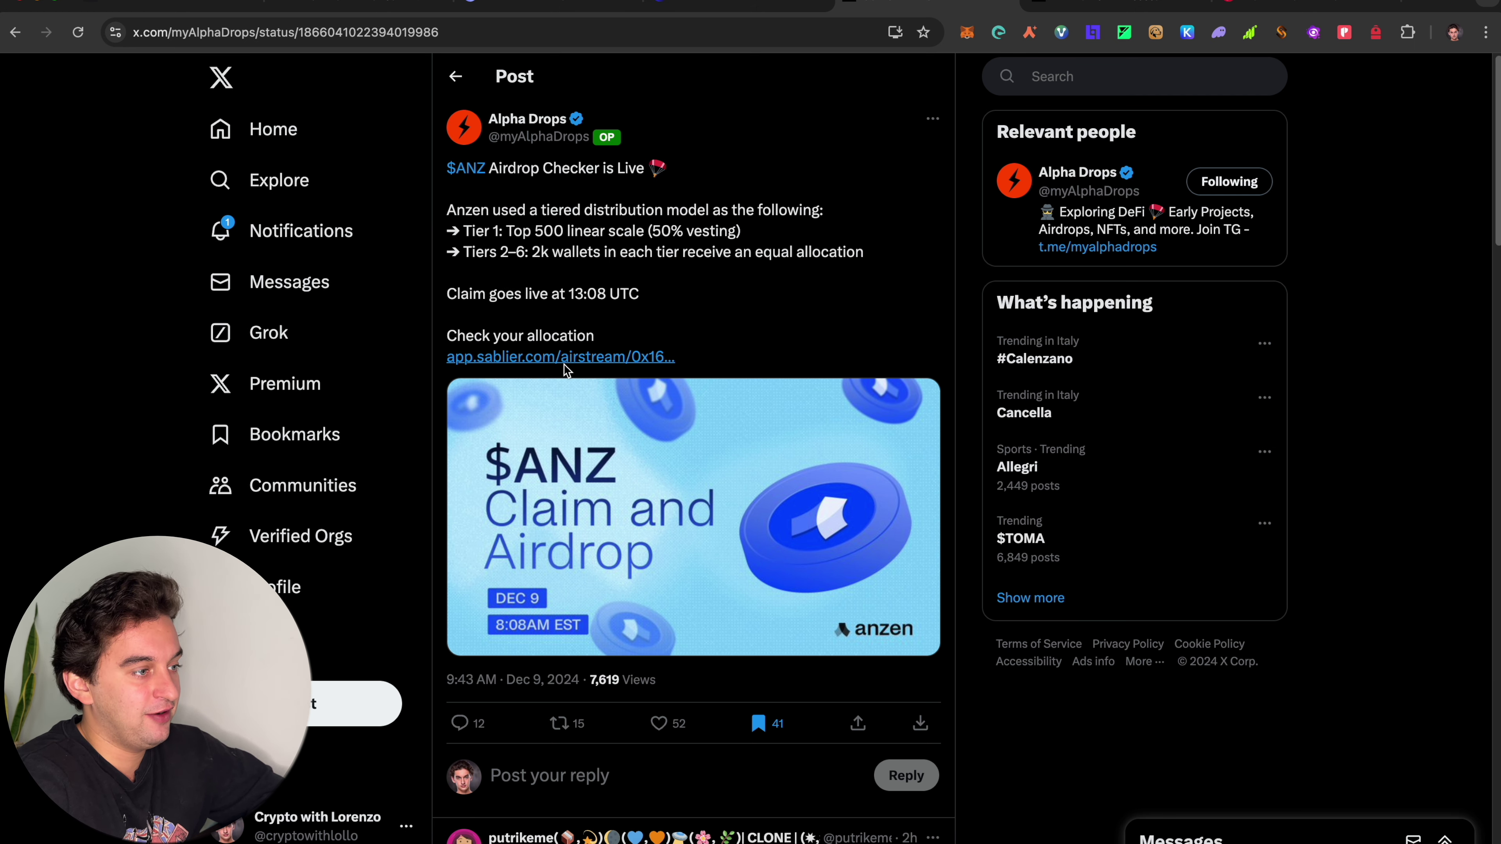
left_click(565, 358)
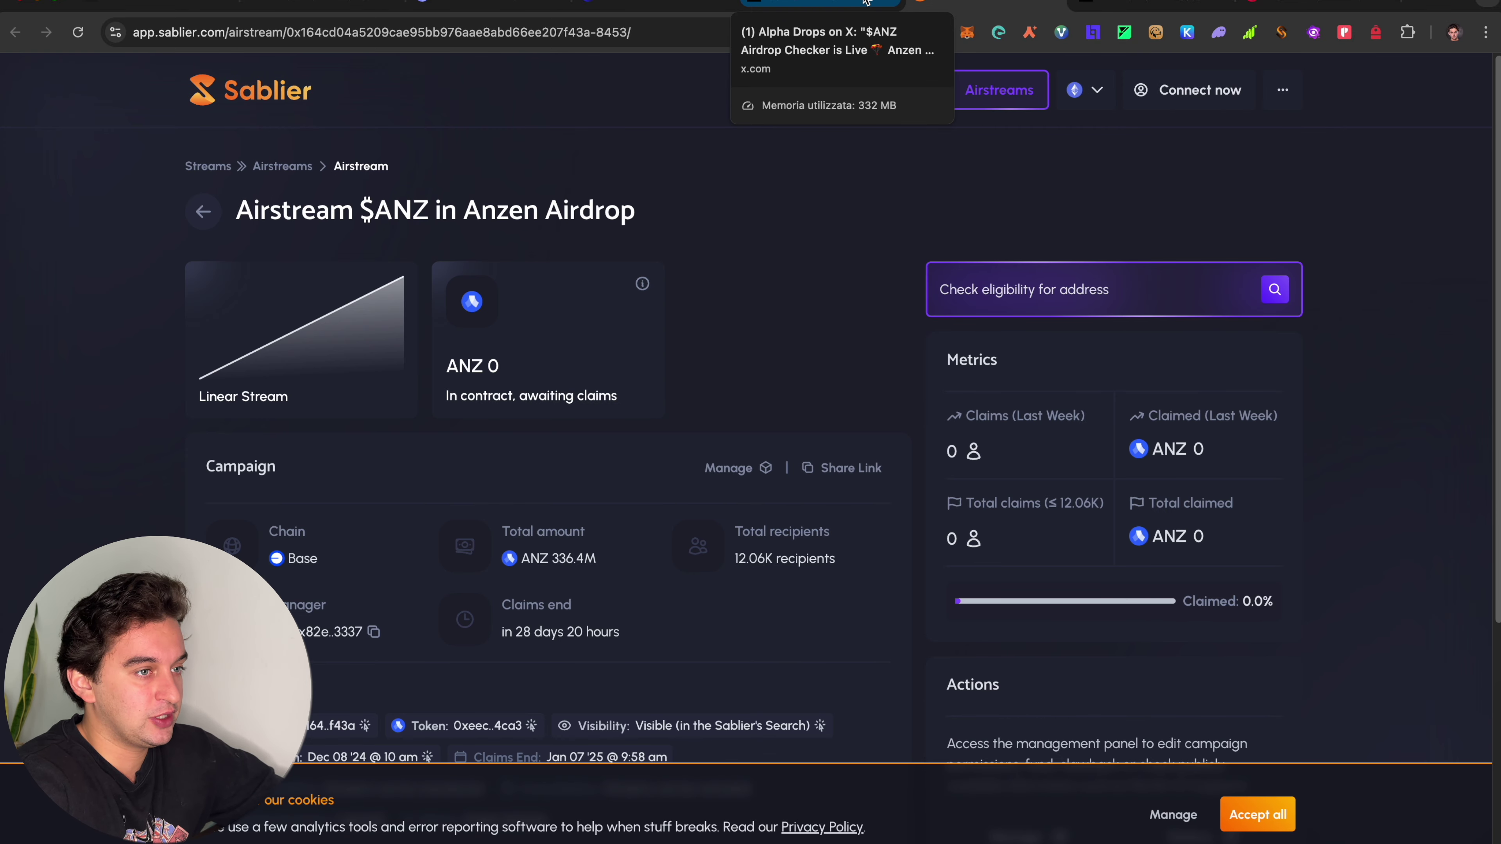
scroll(685, 456, "down", 5)
scroll(689, 414, "up", 5)
Go back to the Alpha Drops post and examine the $ANZ distribution chart in its replies
left_click(812, 6)
scroll(814, 275, "down", 10)
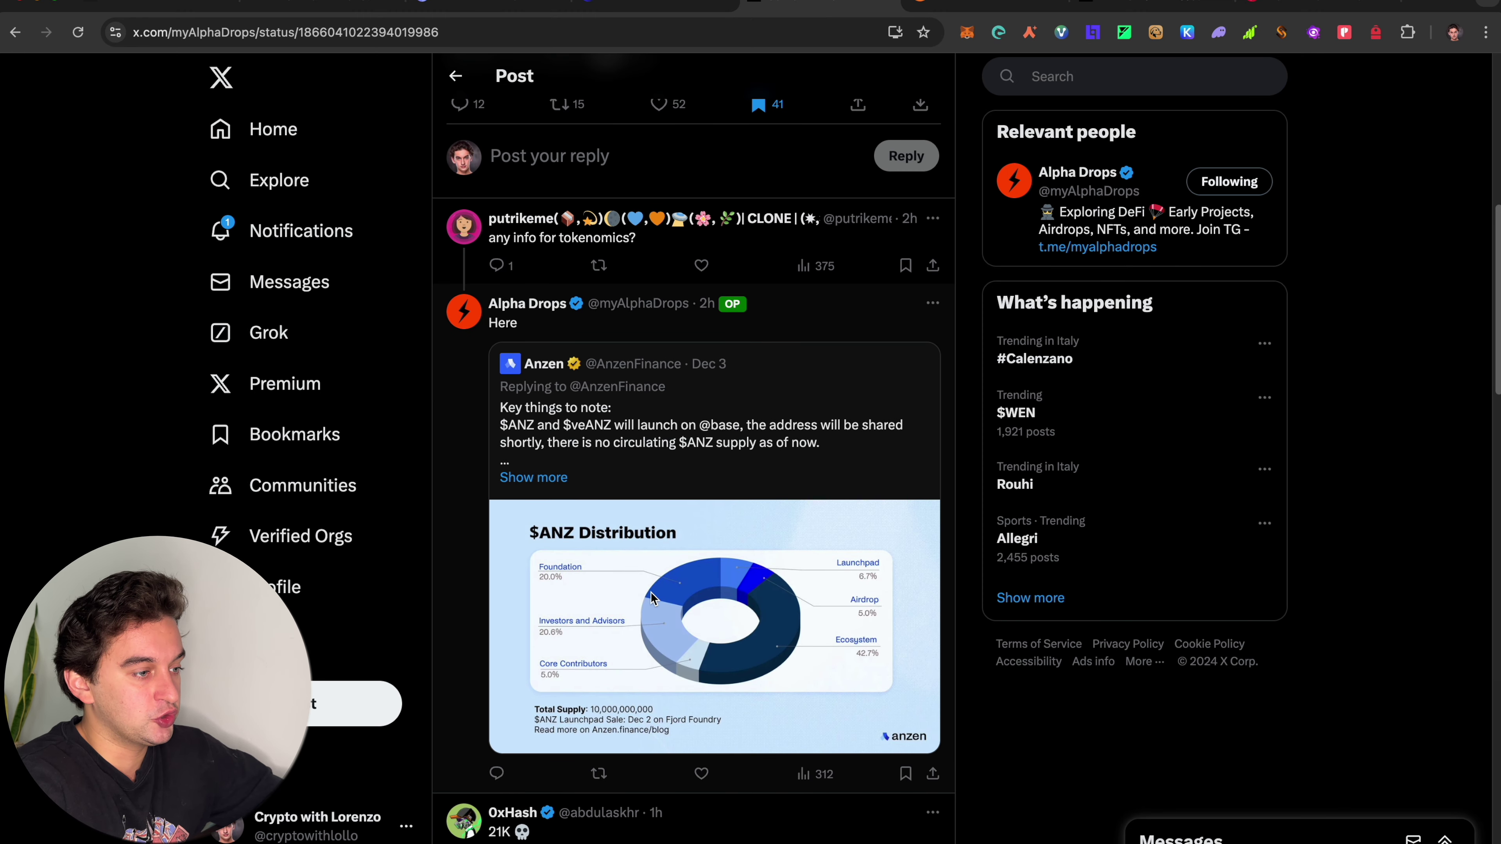
scroll(653, 598, "down", 2)
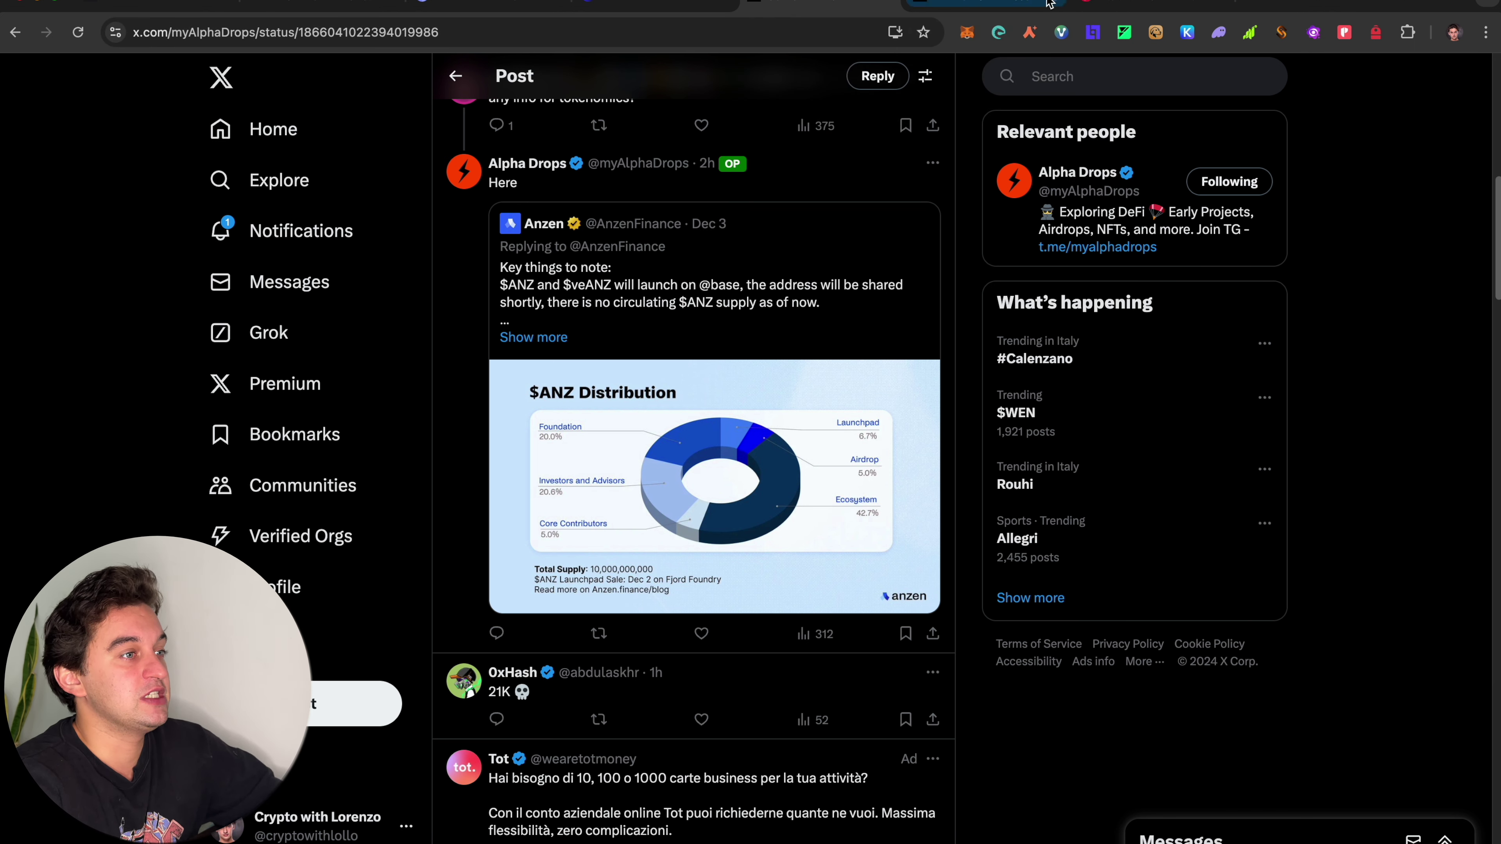
Open the claim site linked in the $MOVE checker post and connect MetaMask to it, signing the ownership message
left_click(1003, 2)
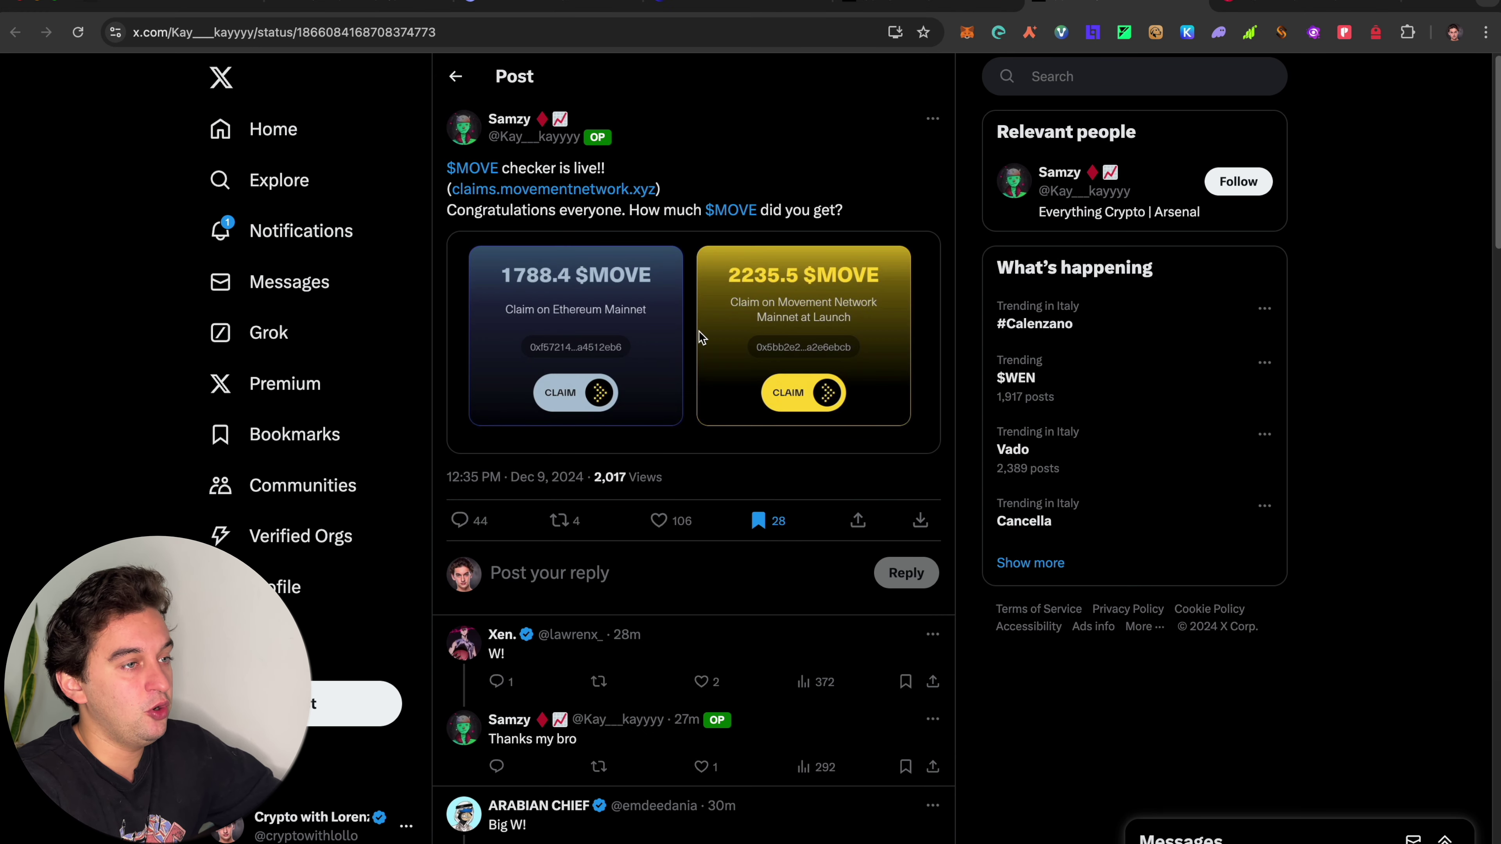
left_click(555, 190)
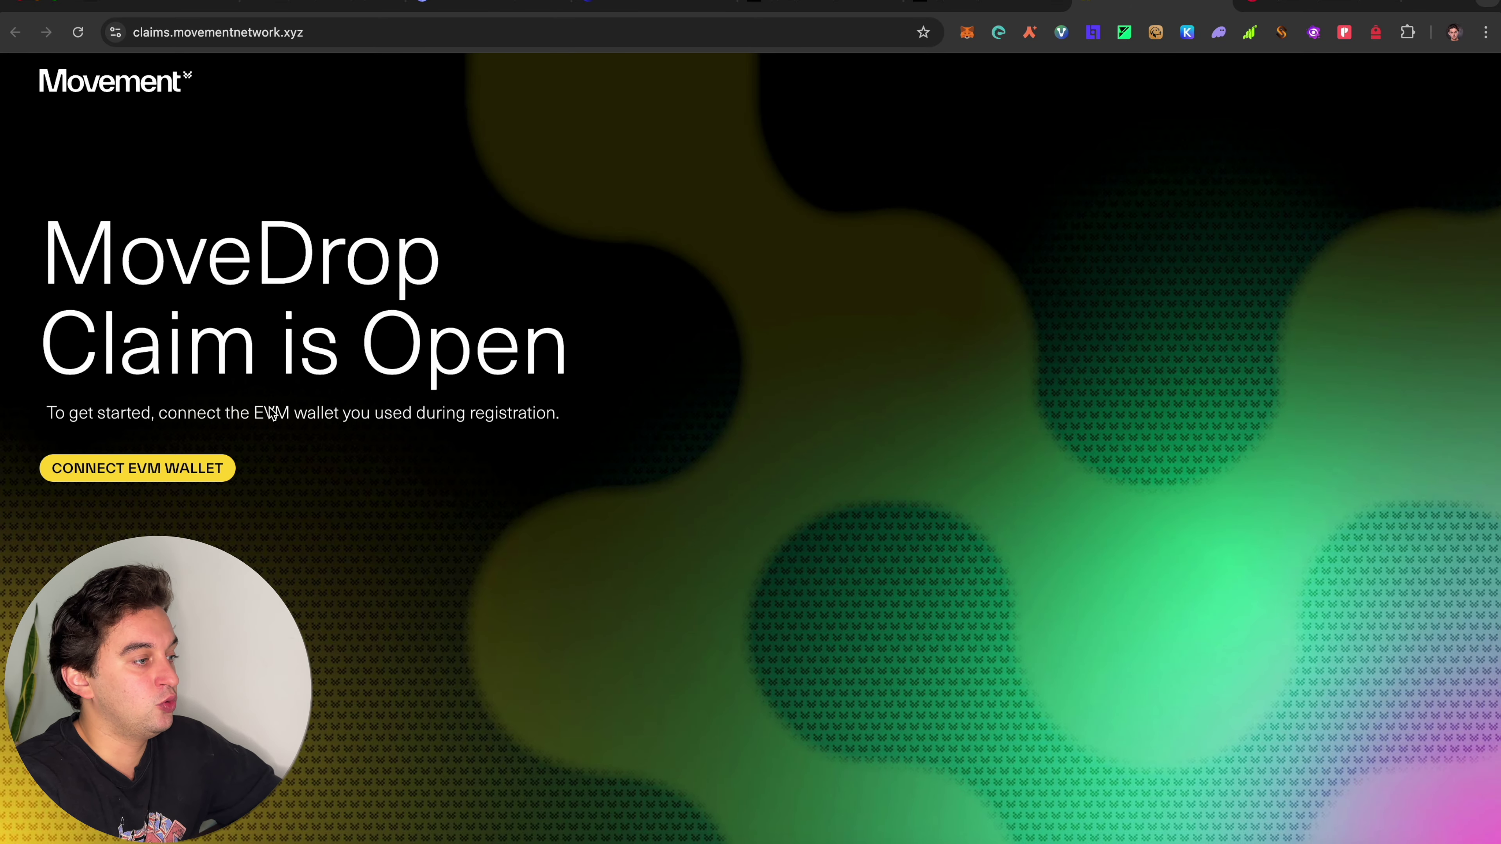
left_click(141, 470)
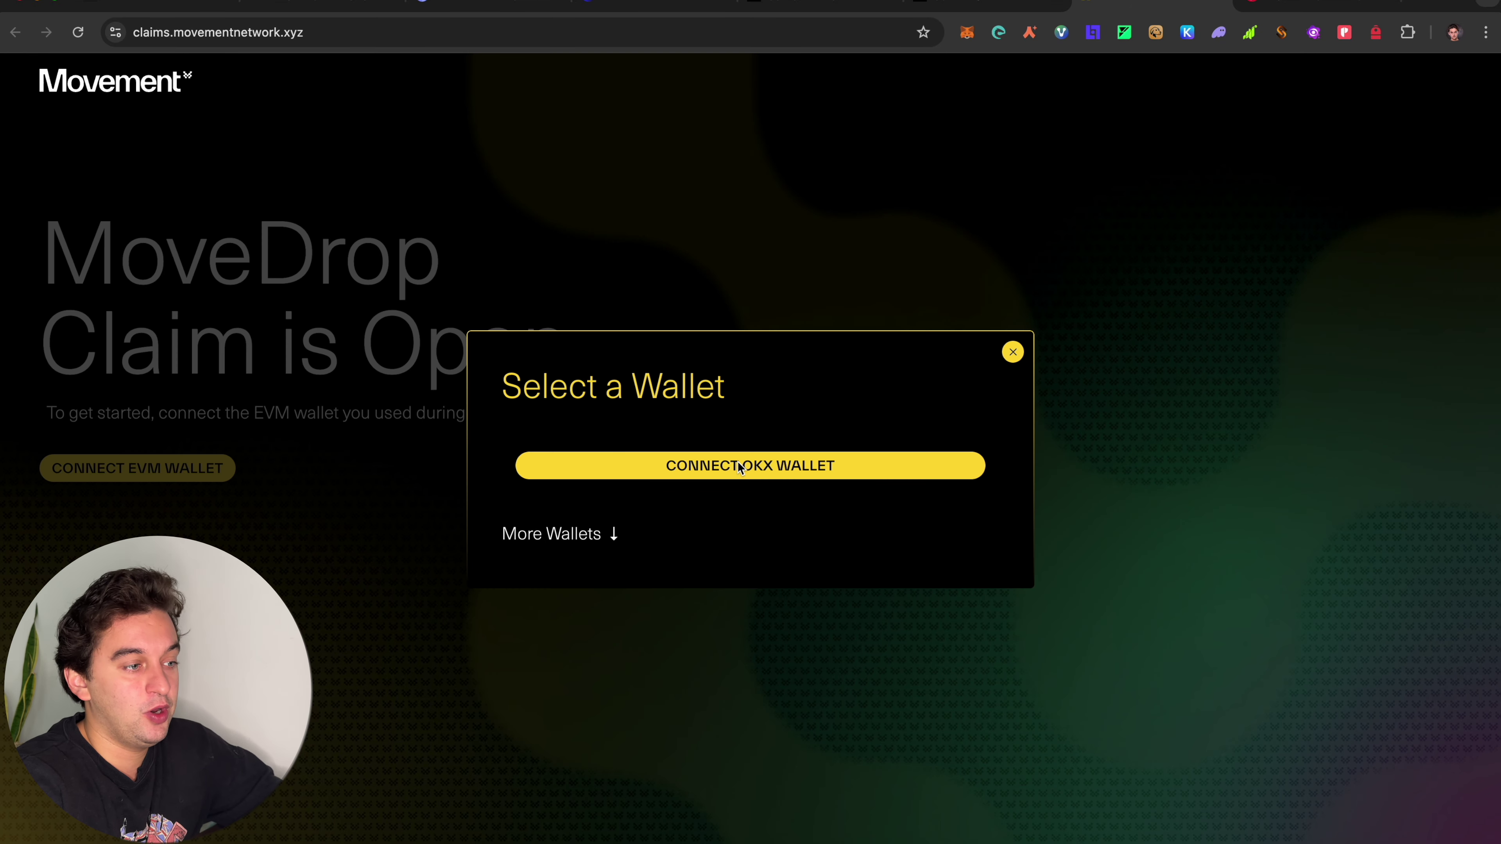
left_click(608, 535)
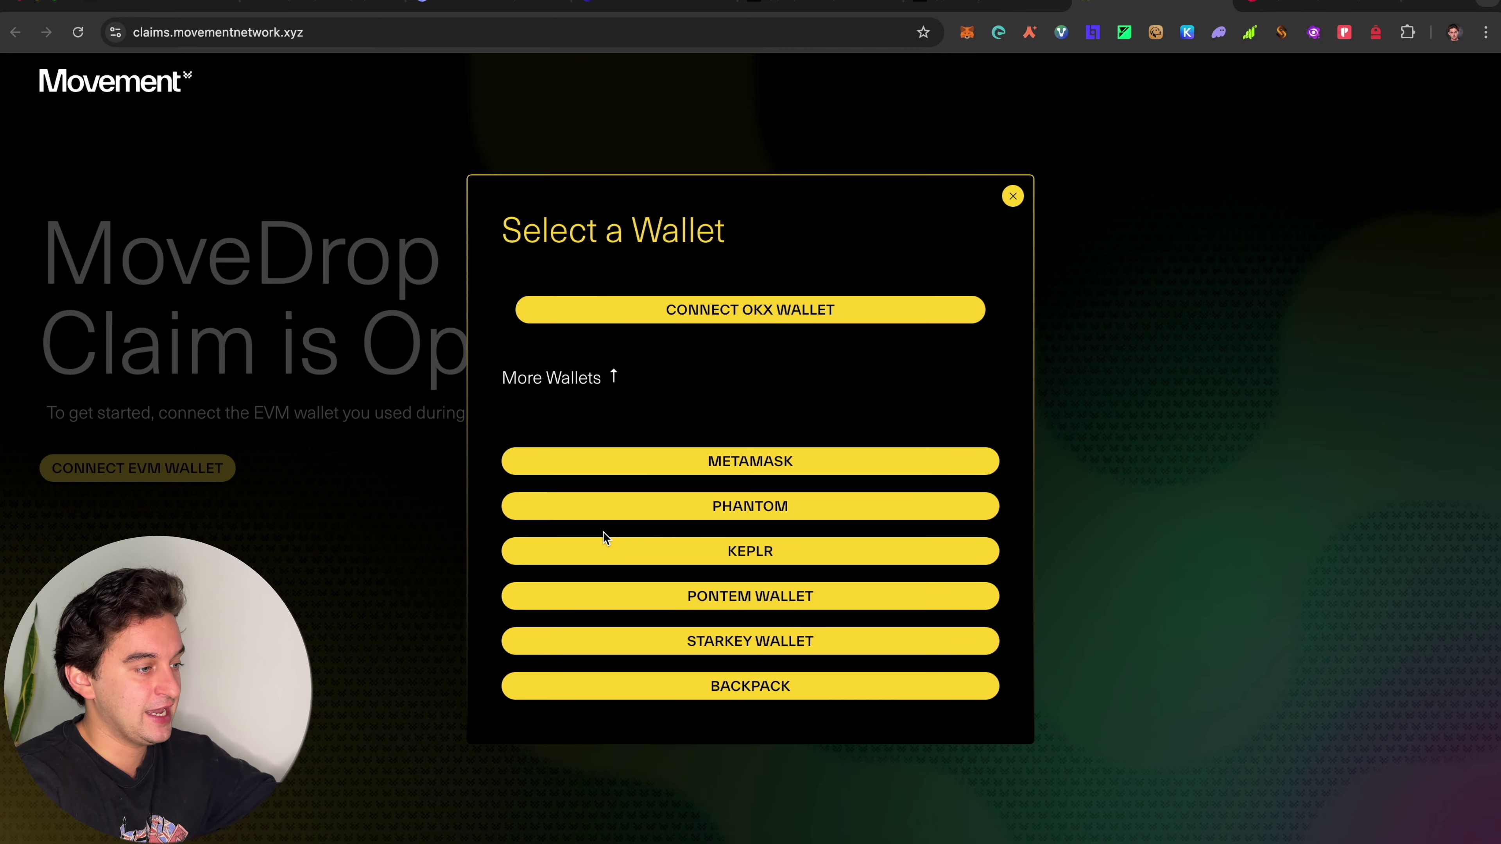
left_click(750, 460)
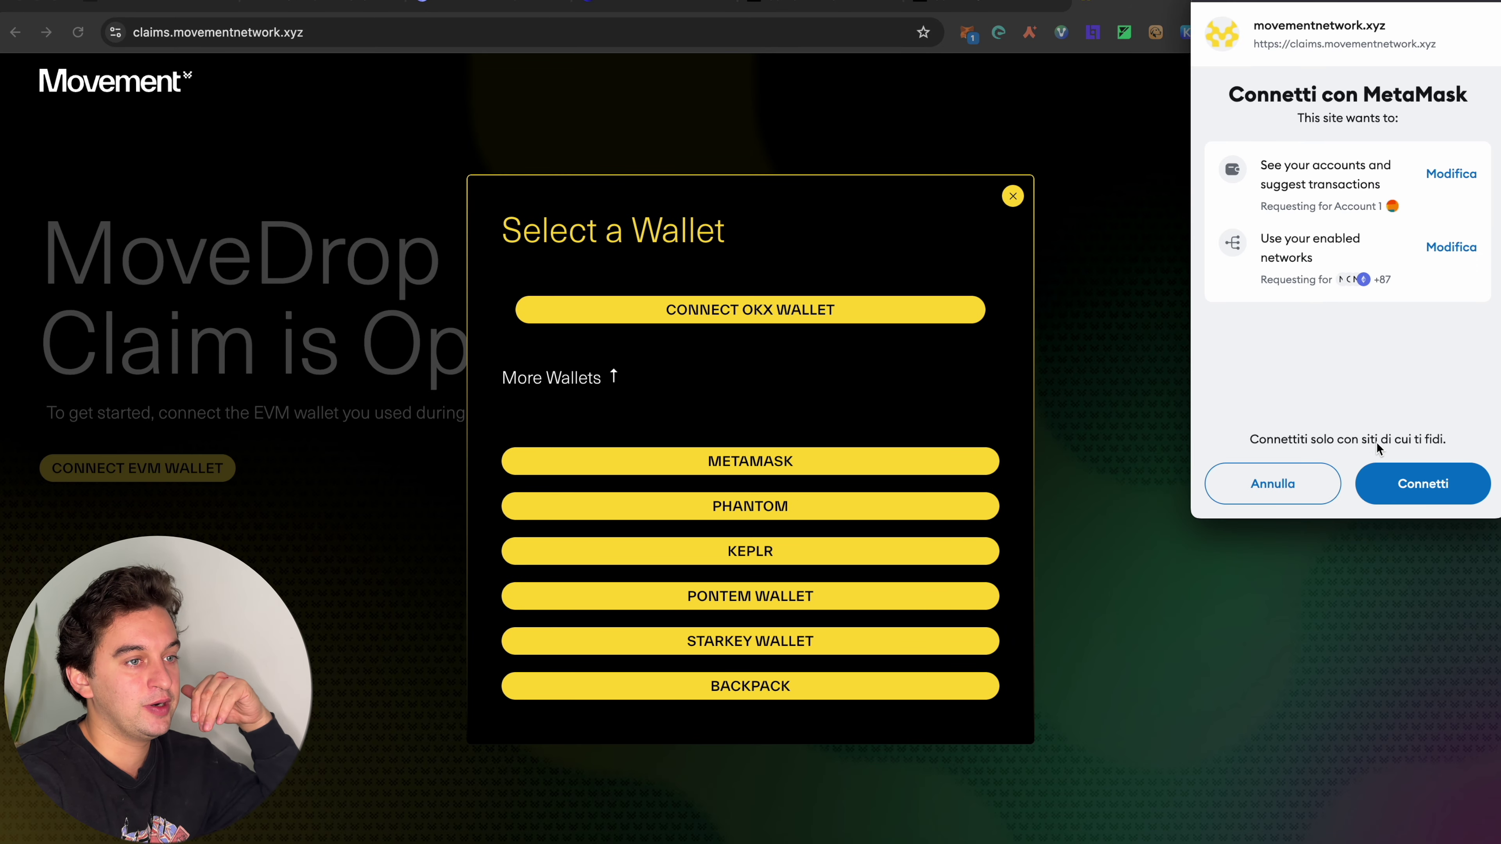
left_click(1422, 490)
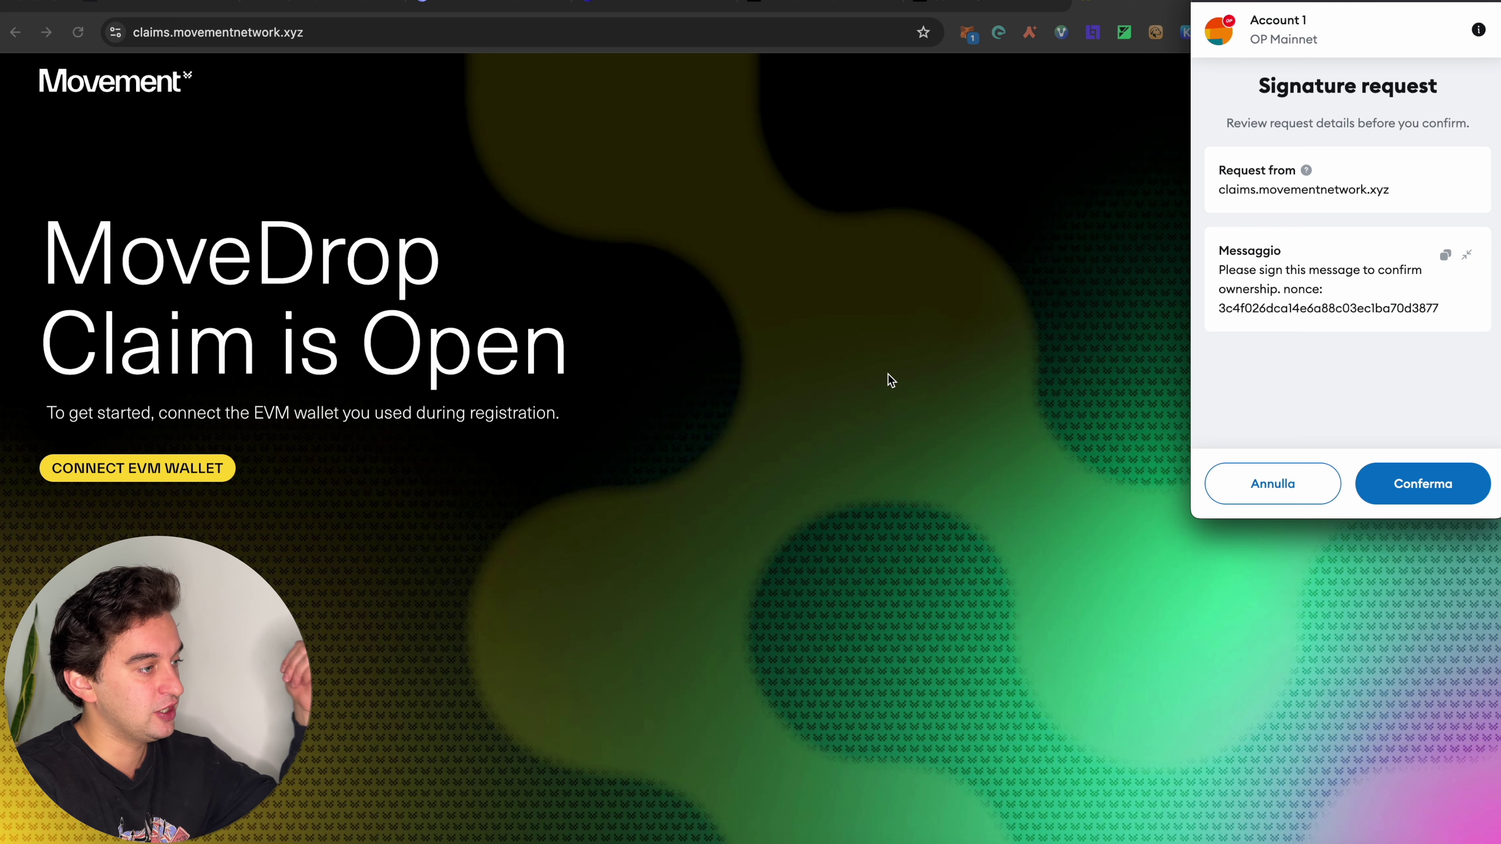
left_click(1384, 493)
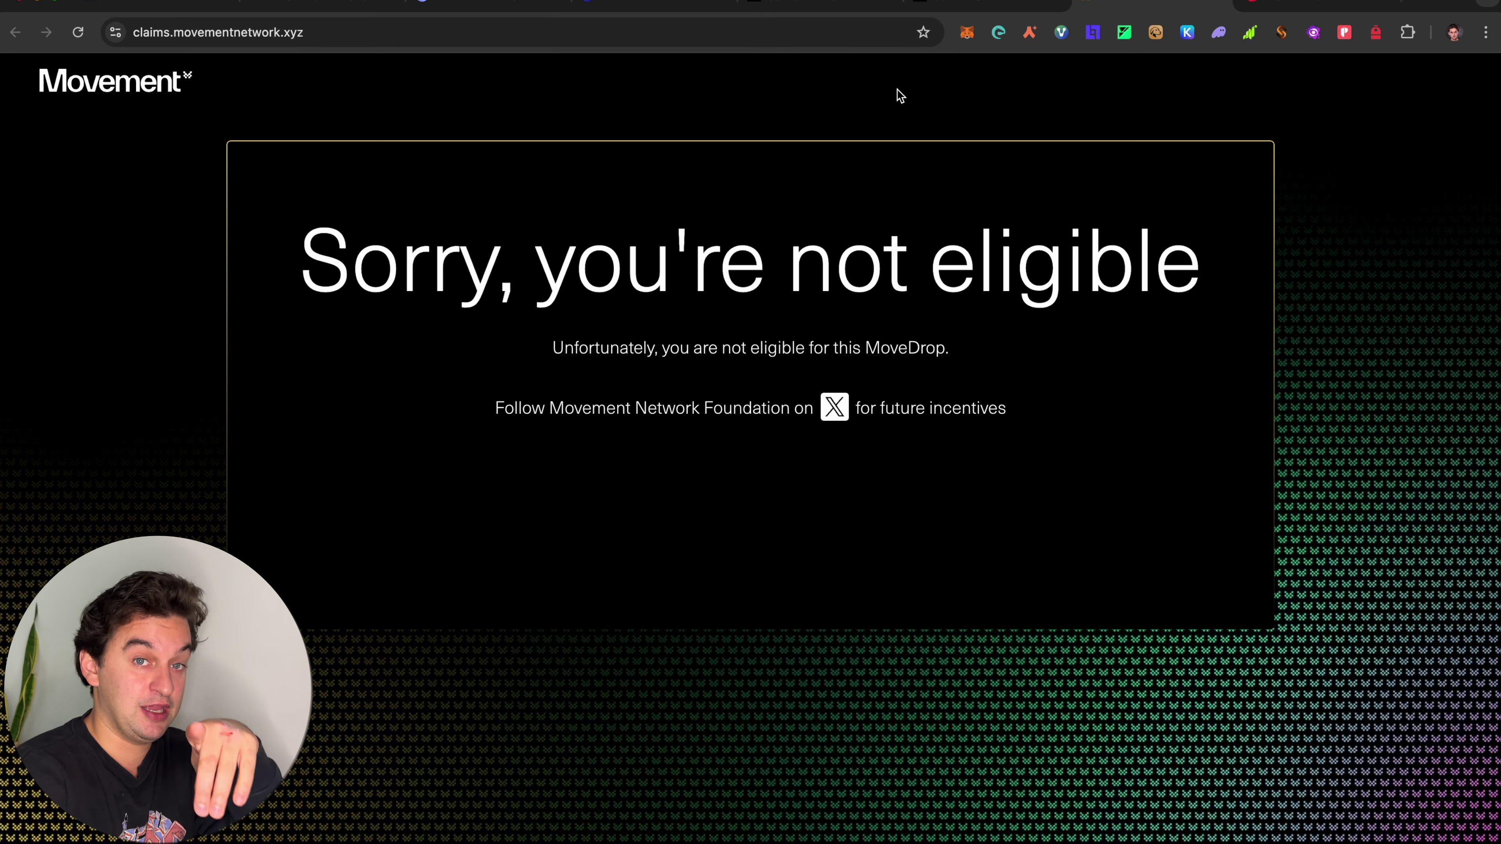
Return to the $MOVE checker post and read through its replies for the $MOVE allocations other people received
left_click(966, 8)
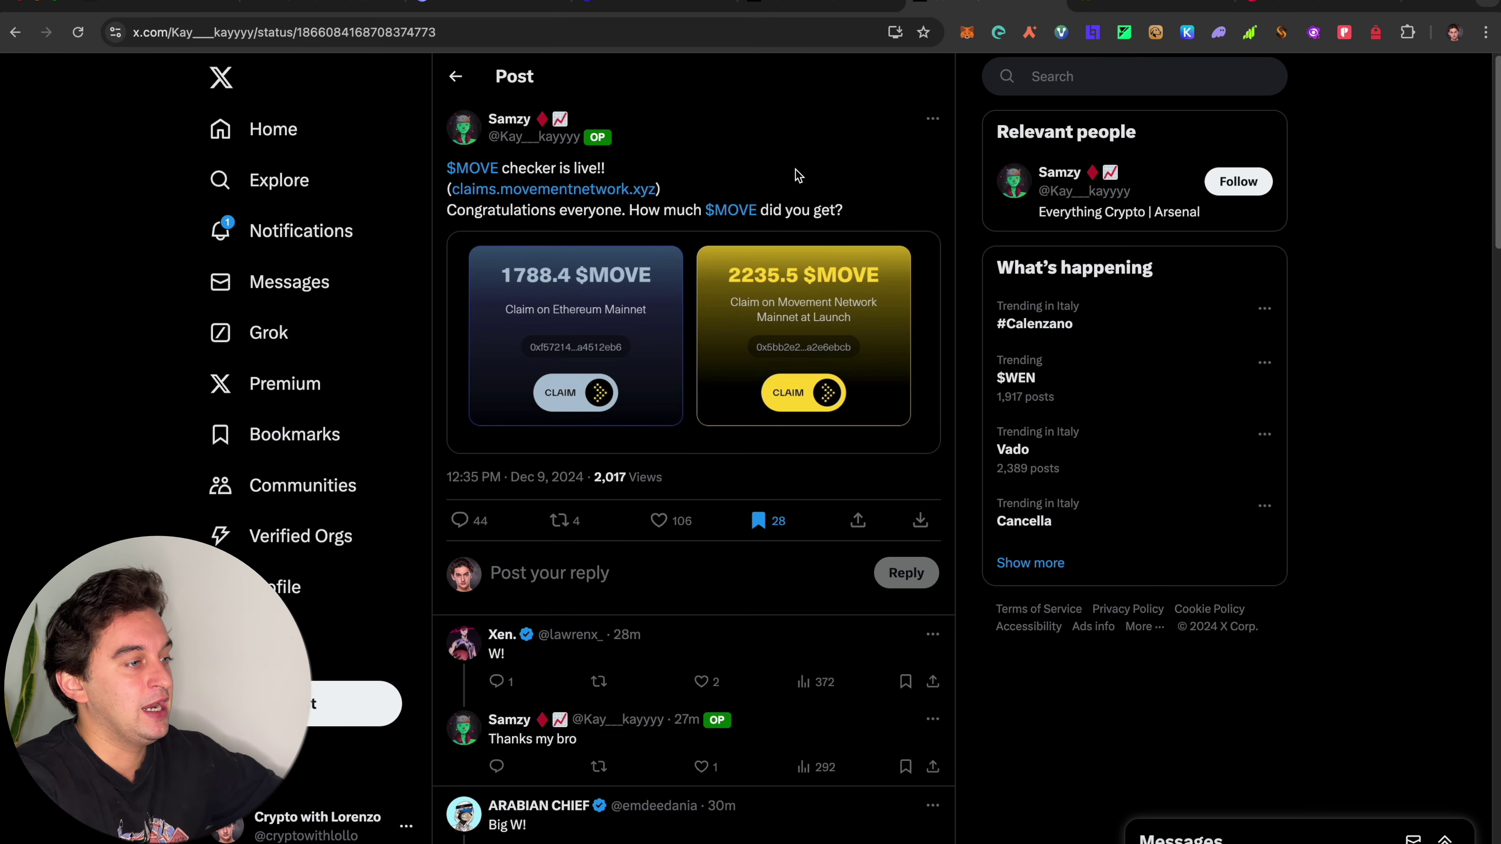
scroll(639, 192, "down", 15)
scroll(639, 195, "up", 10)
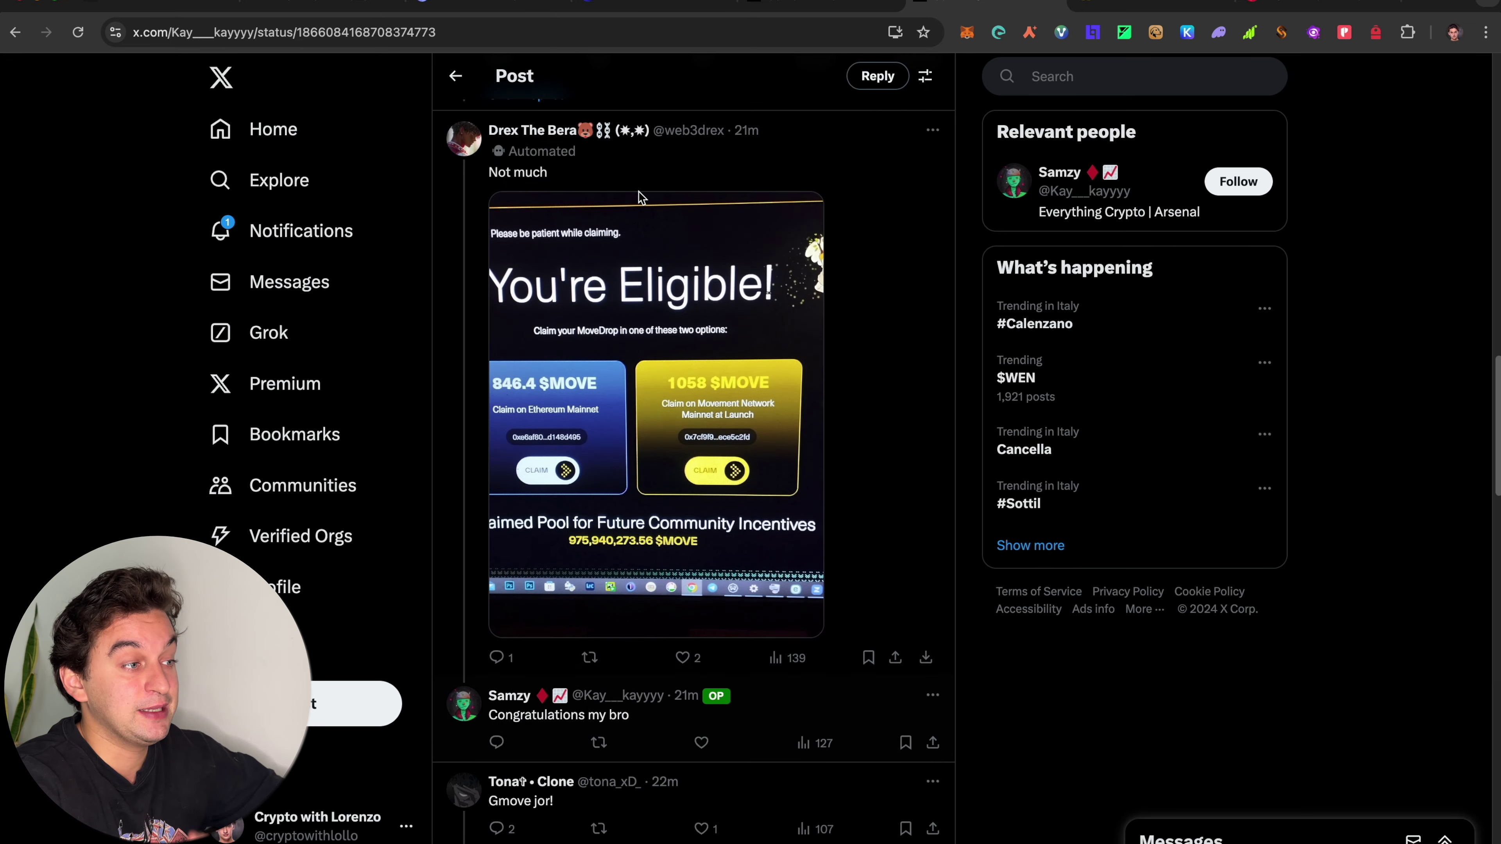
scroll(642, 198, "up", 8)
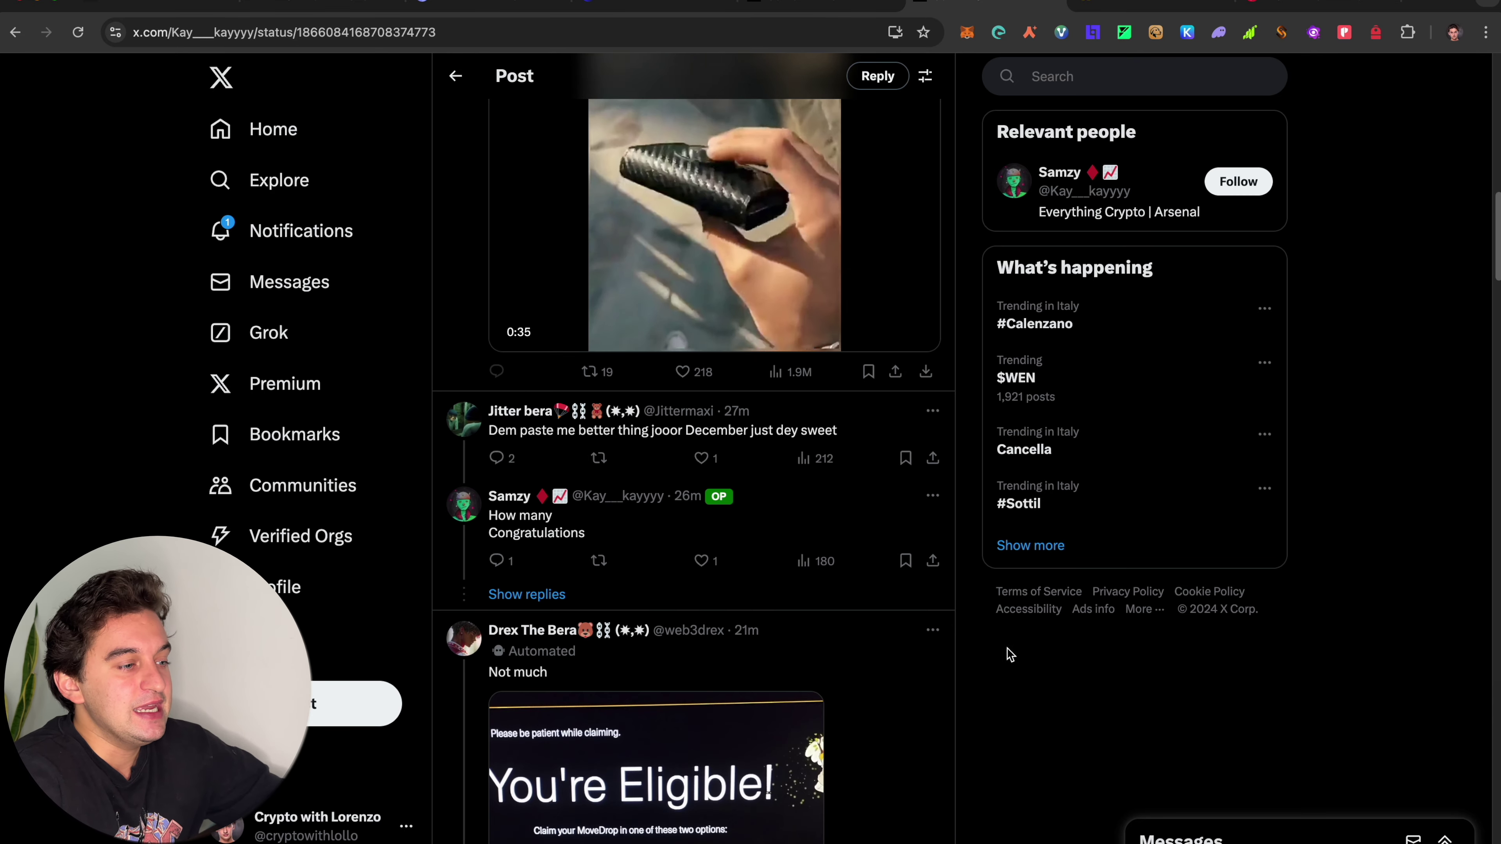
scroll(827, 570, "down", 12)
scroll(828, 570, "down", 20)
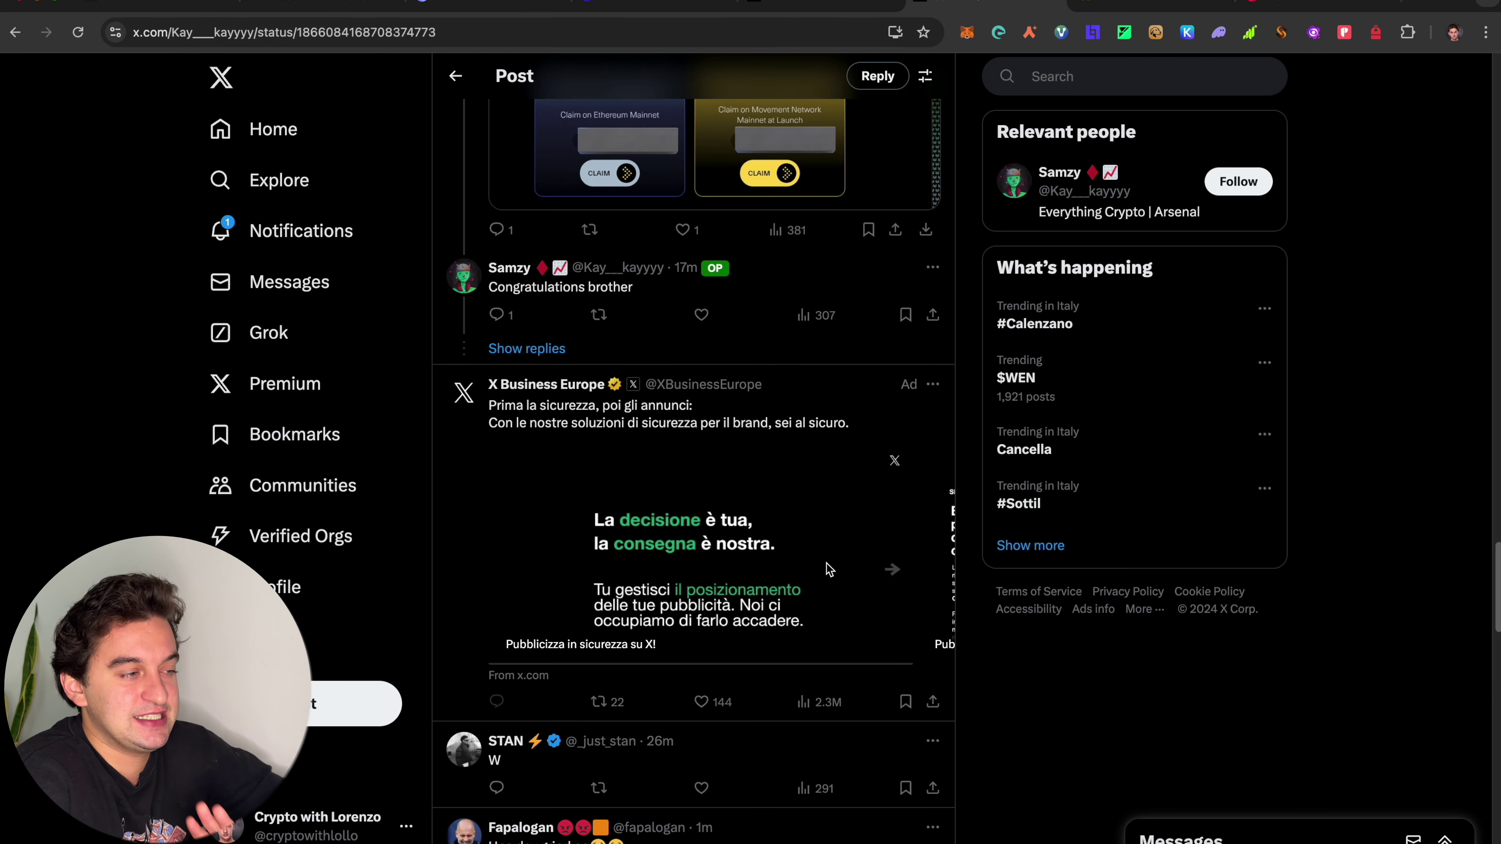
scroll(828, 569, "up", 10)
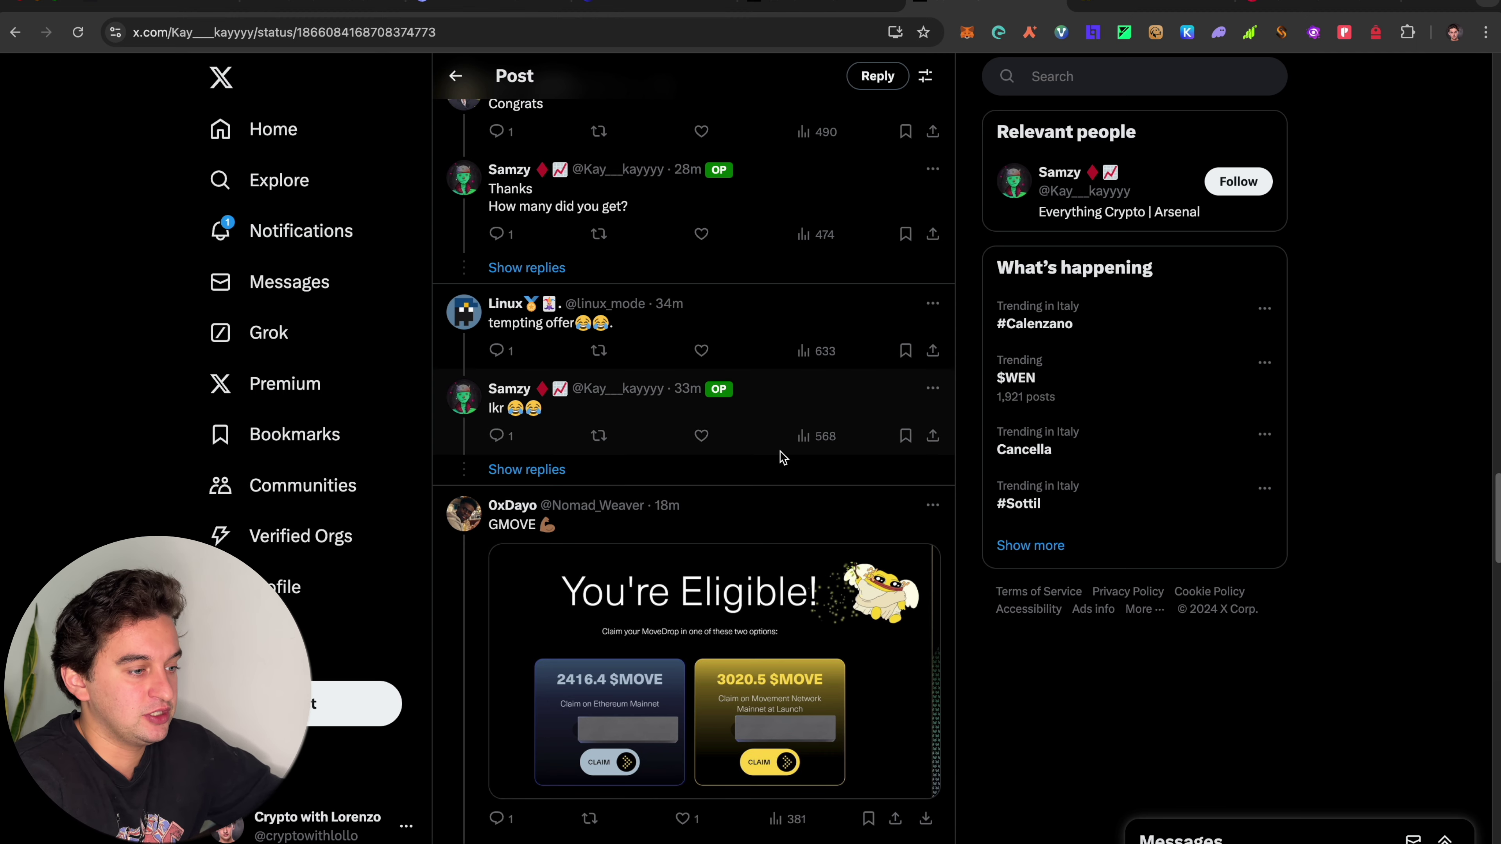
scroll(783, 458, "down", 20)
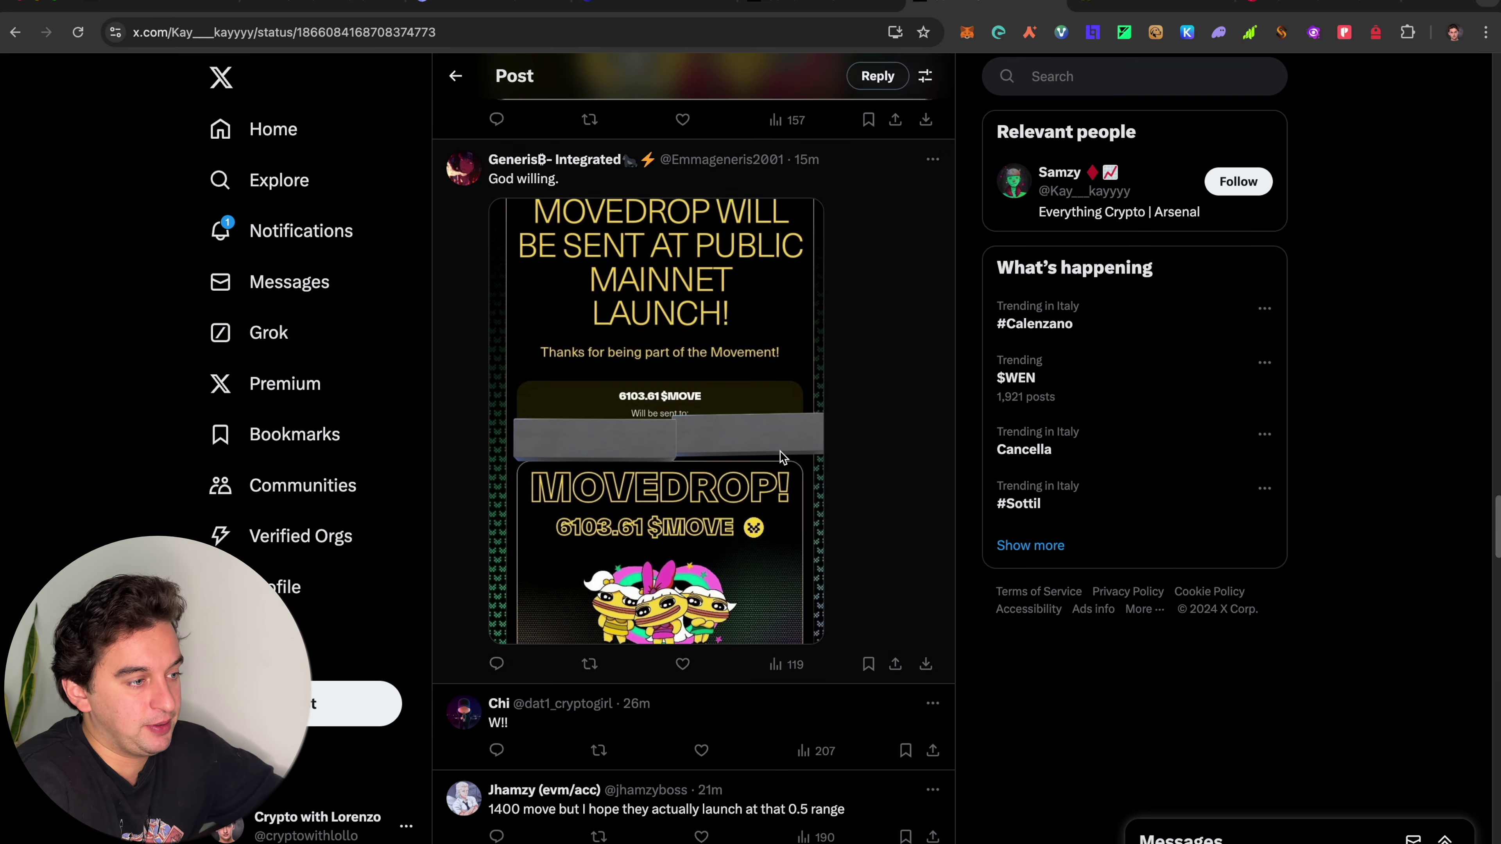
scroll(792, 455, "down", 15)
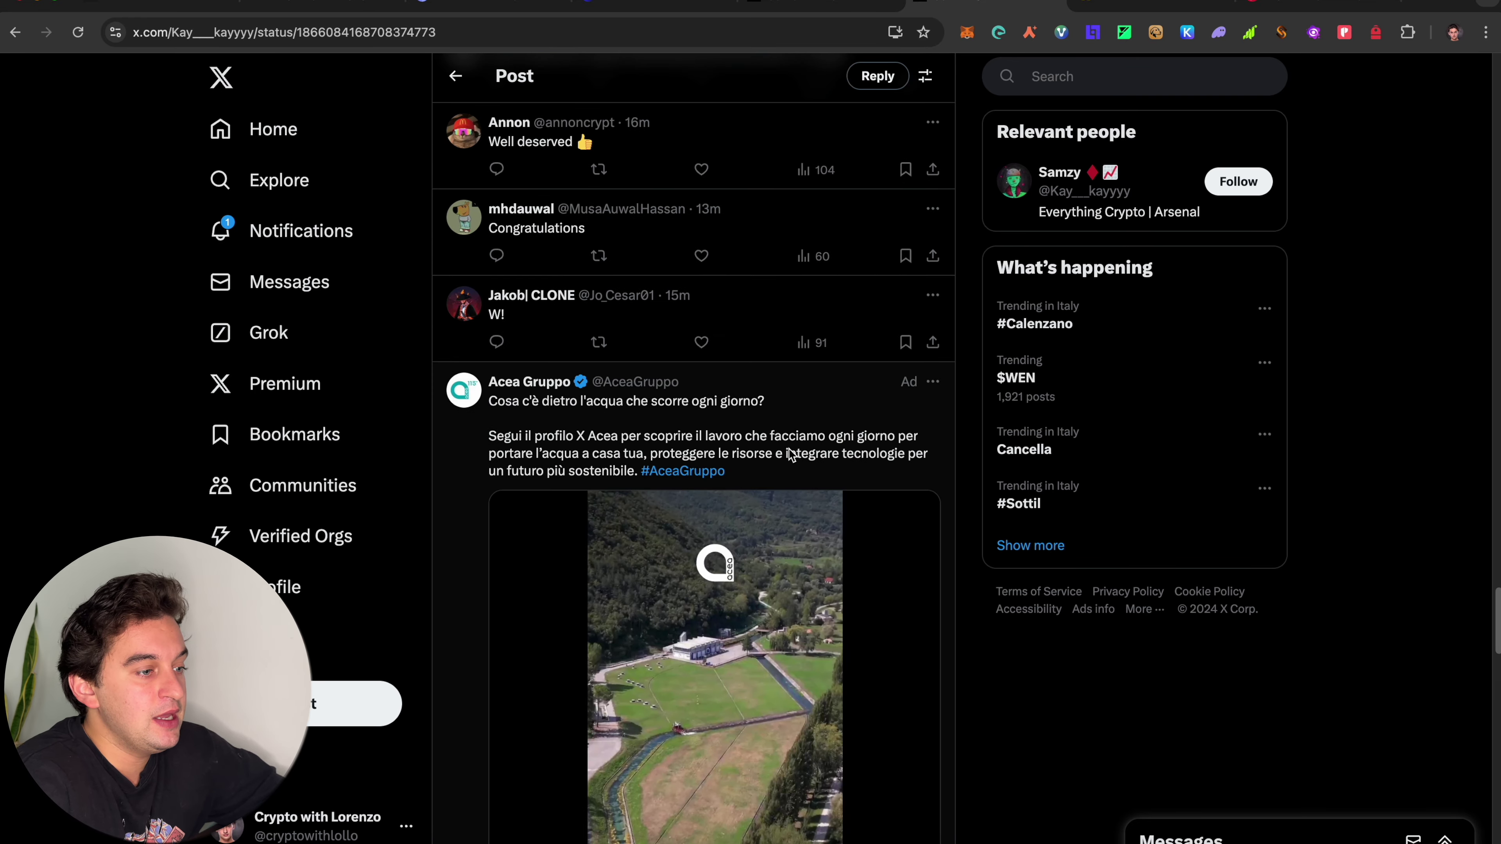
scroll(789, 455, "up", 20)
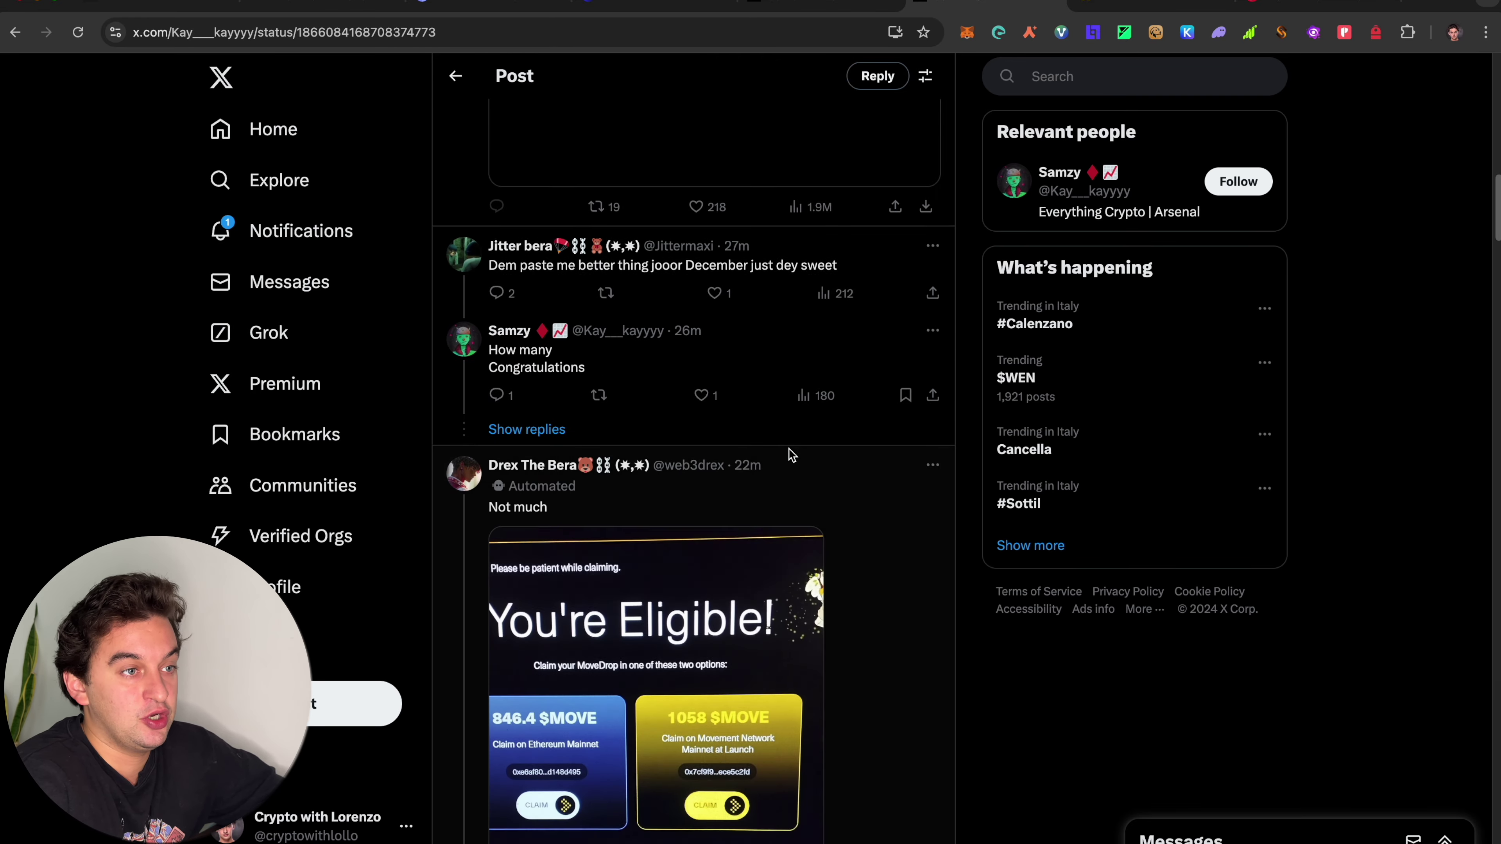
On the Supra token claim page, unlock StarKey with the wallet password to approve the network switch, and dismiss the remaining dialogs
left_click(1259, 5)
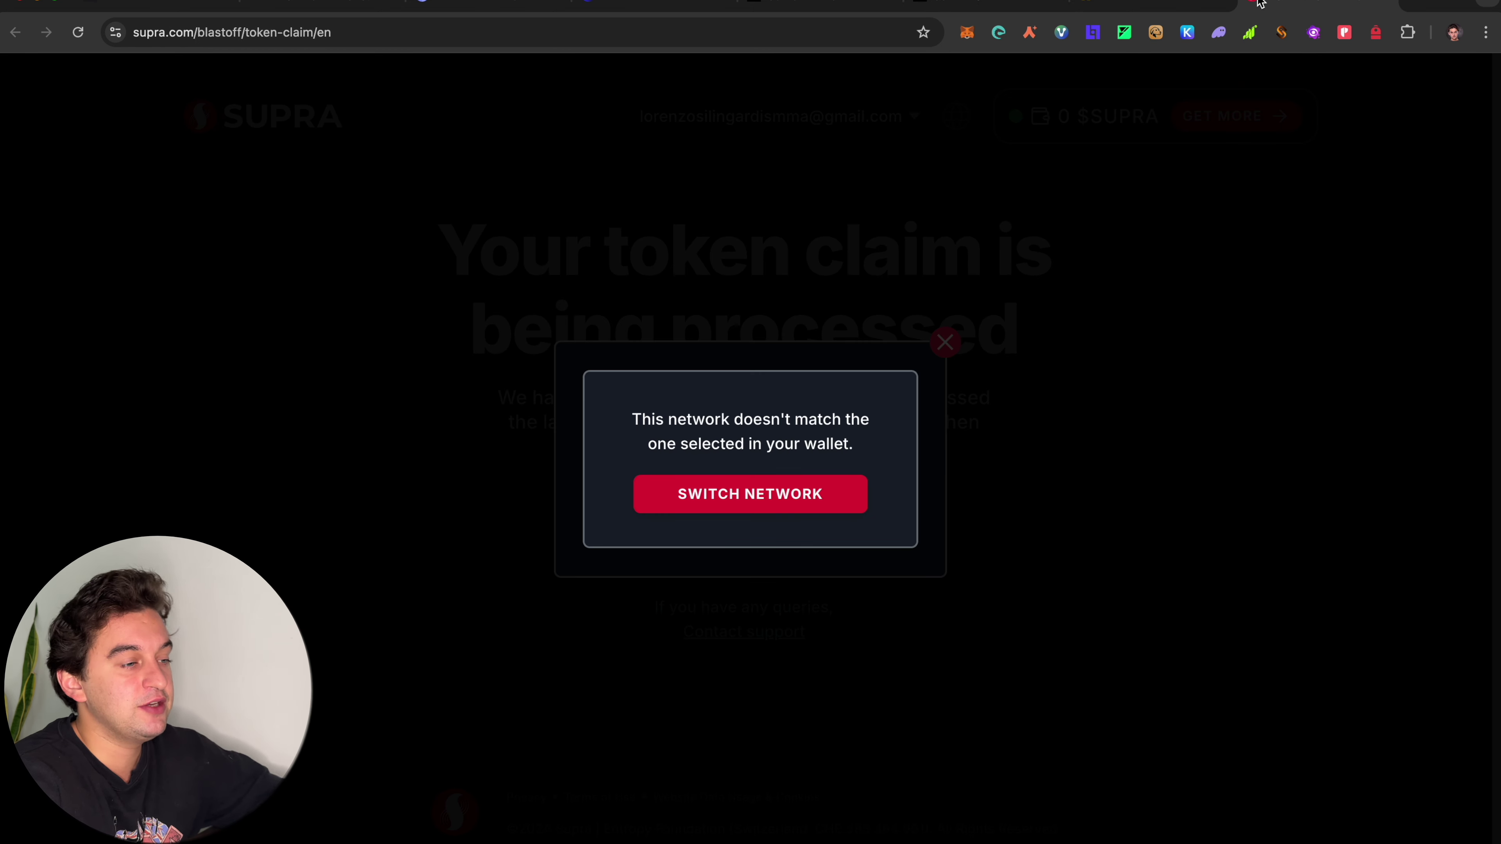
left_click(814, 509)
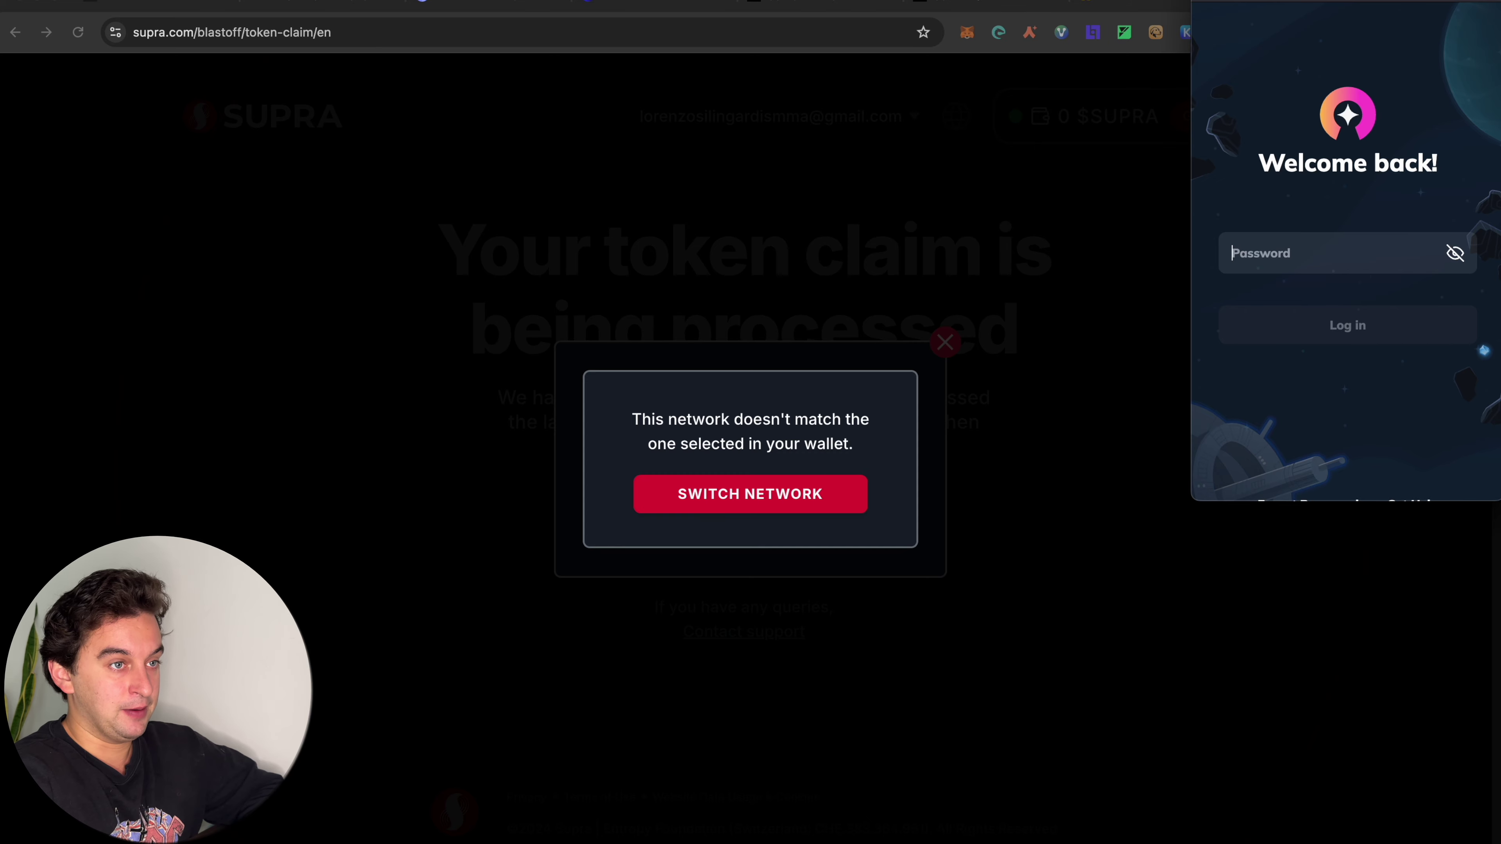
left_click(986, 185)
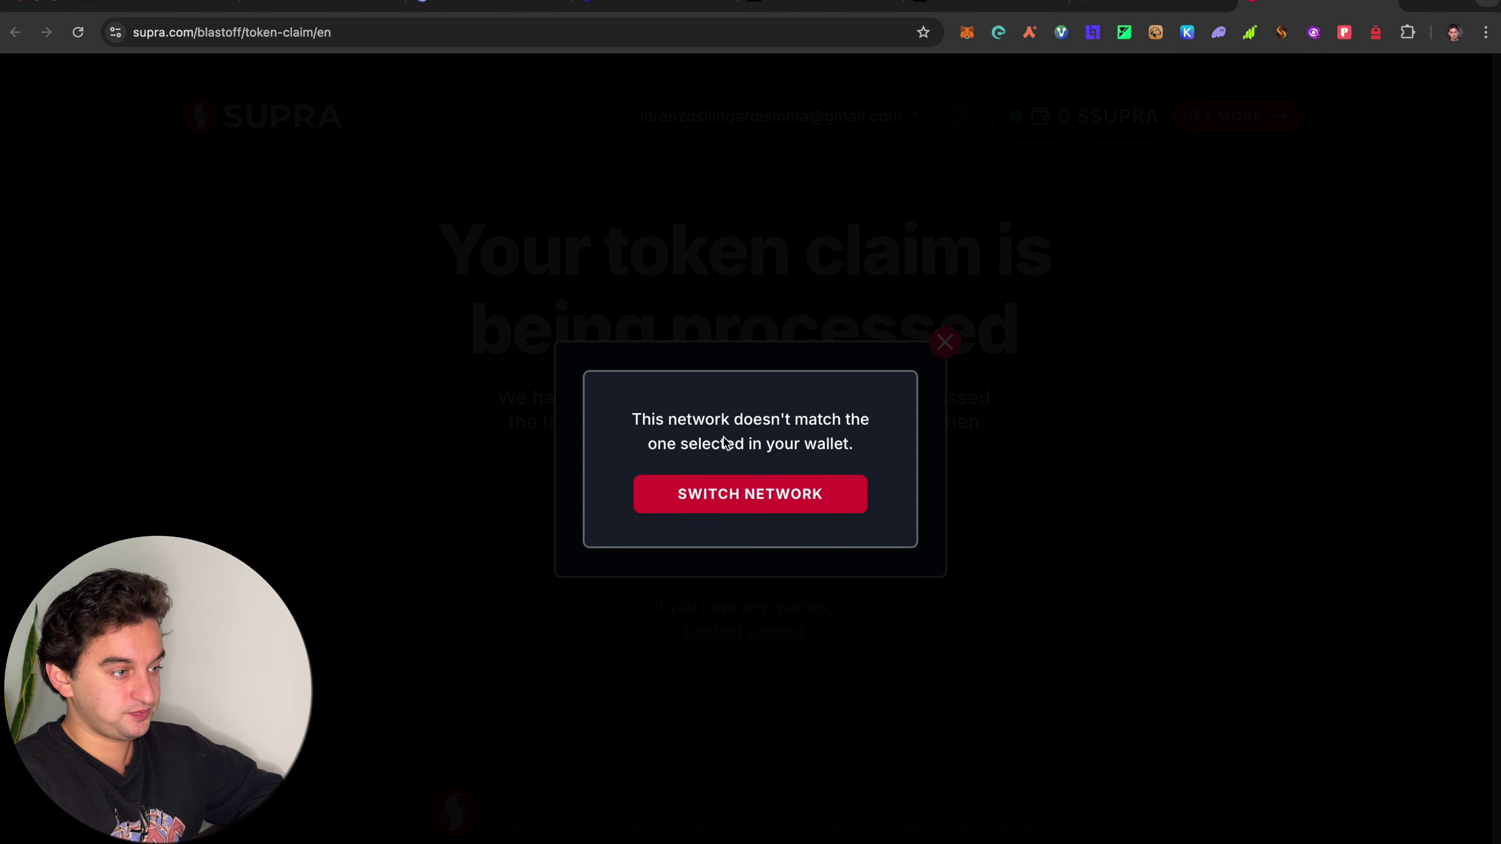
left_click(719, 496)
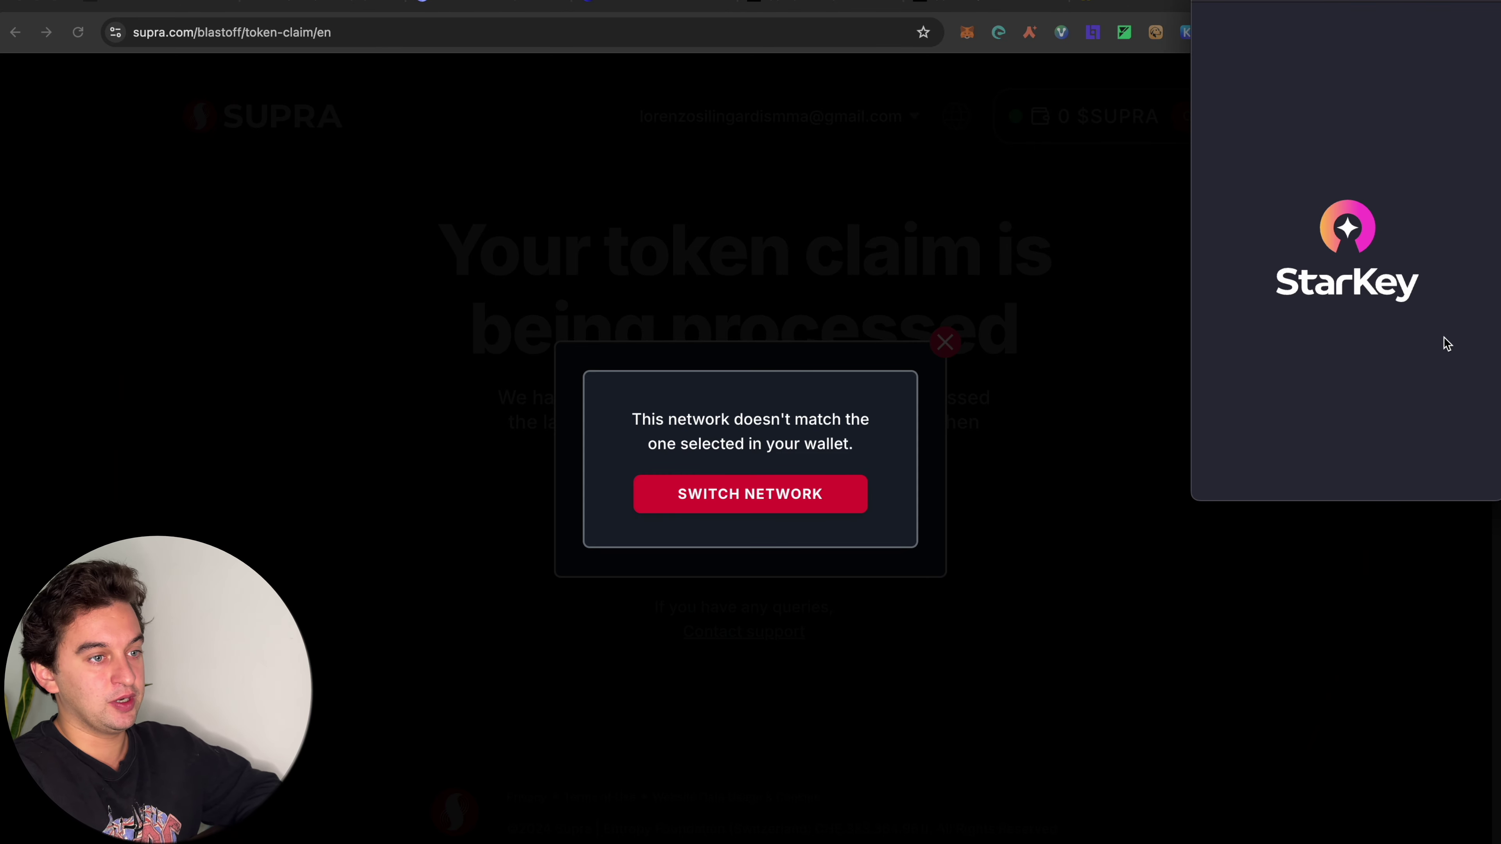
type("•••")
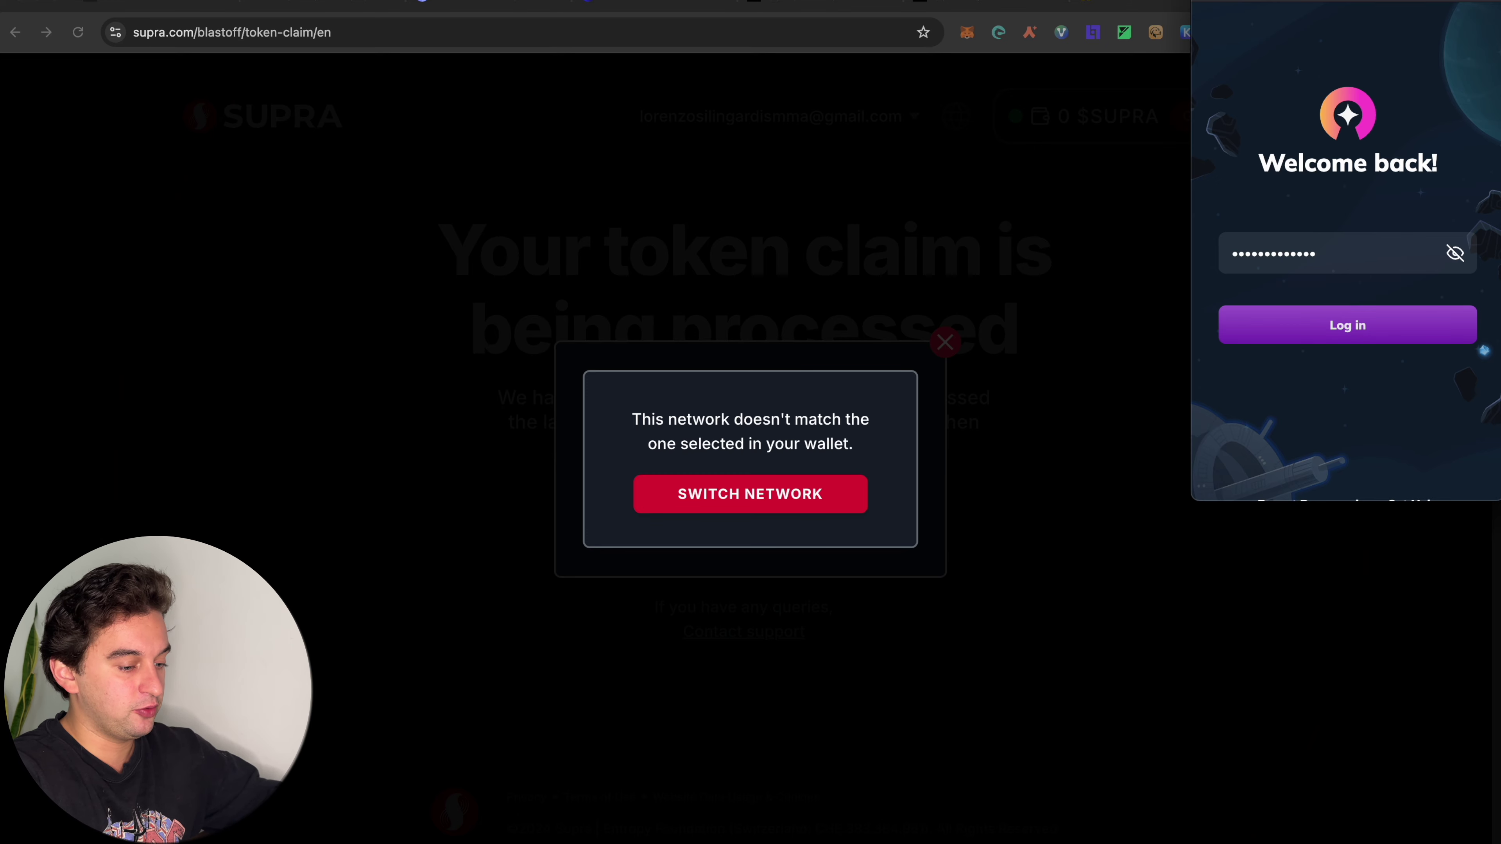
key("Return")
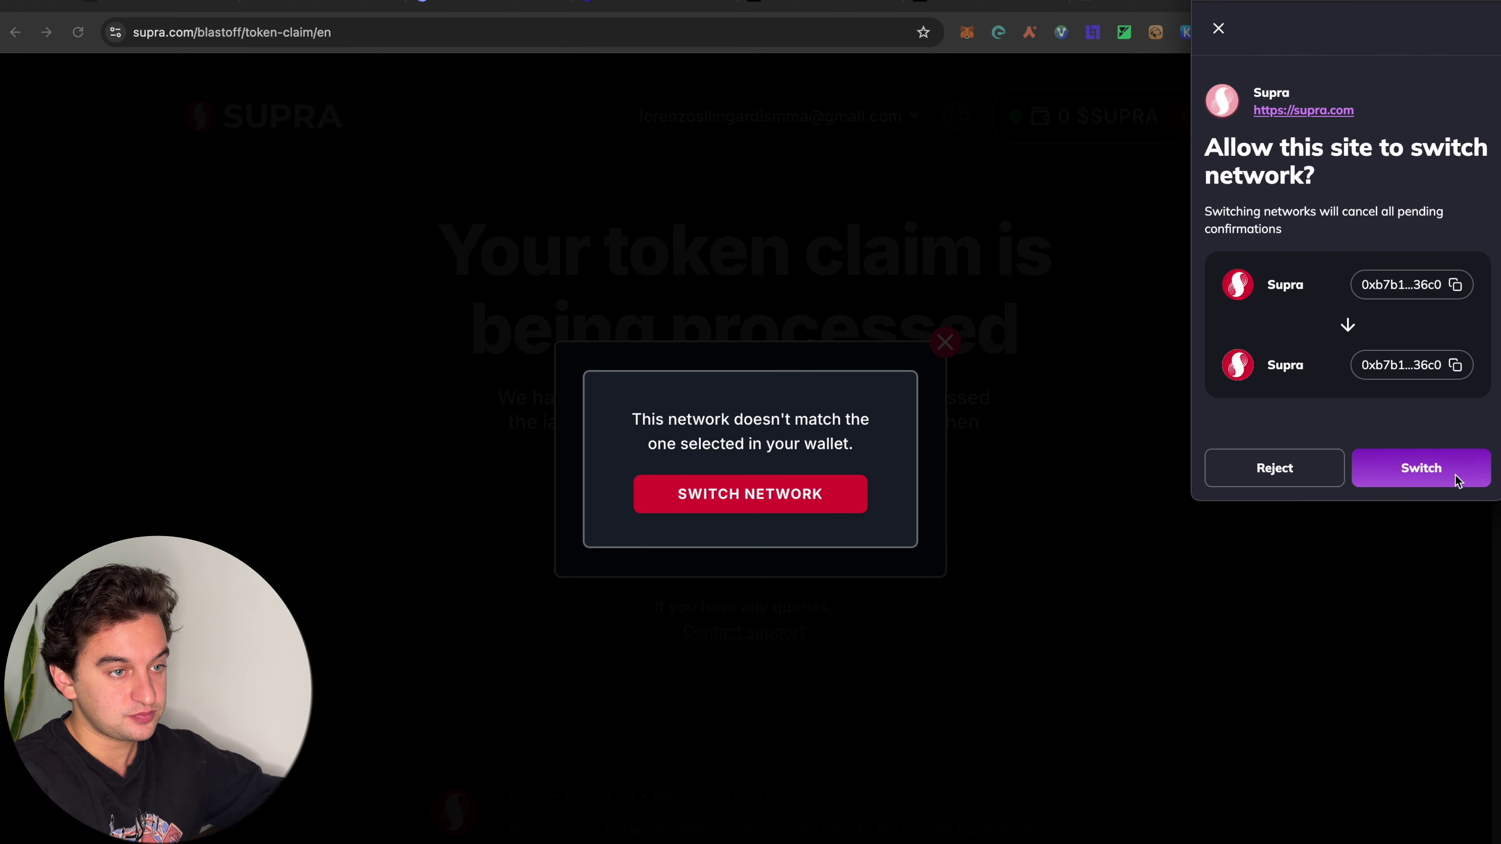
left_click(1456, 471)
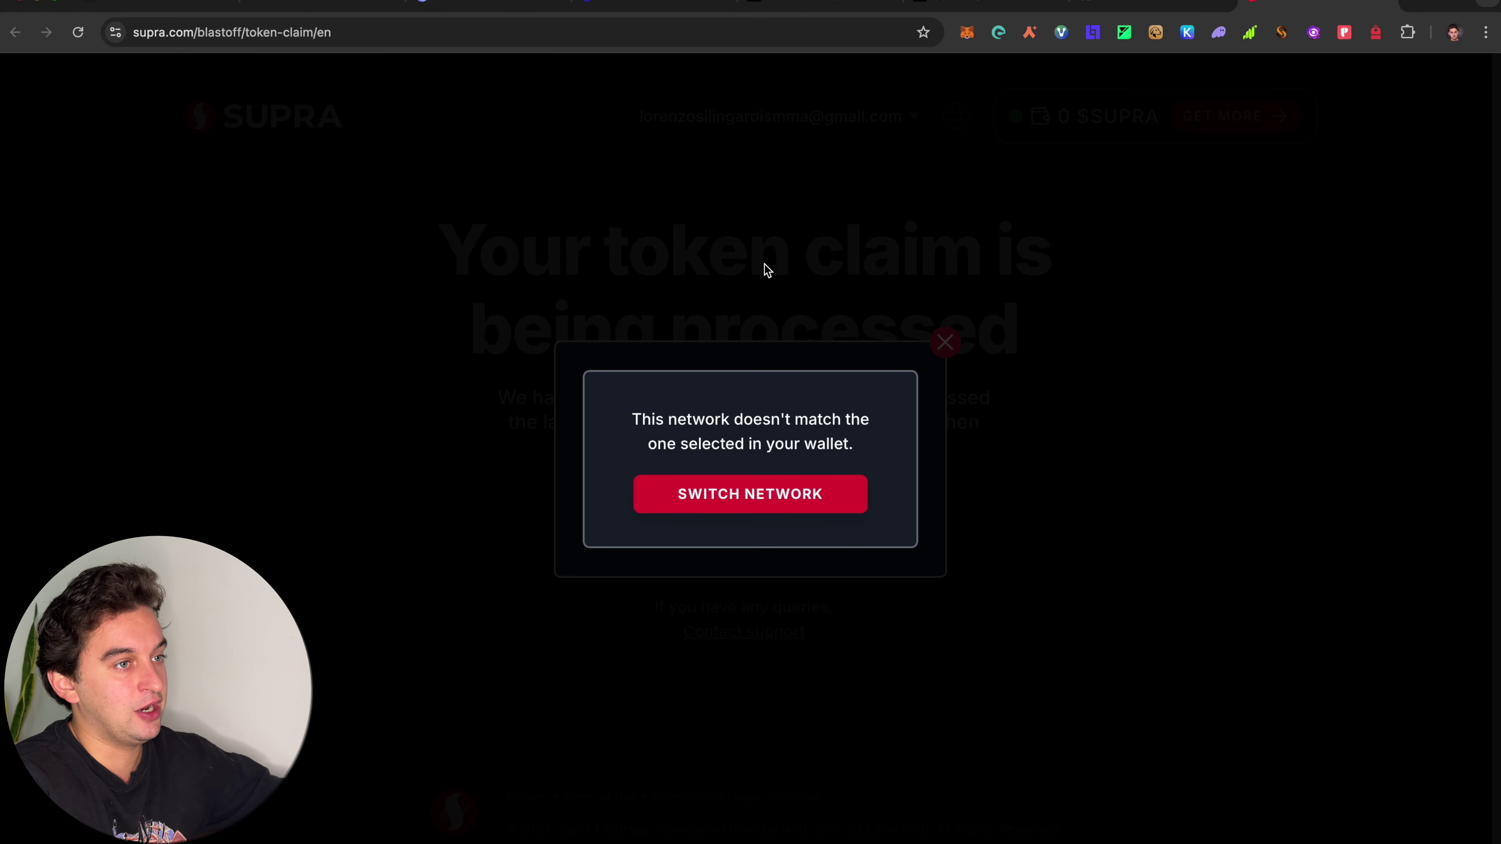
left_click(762, 497)
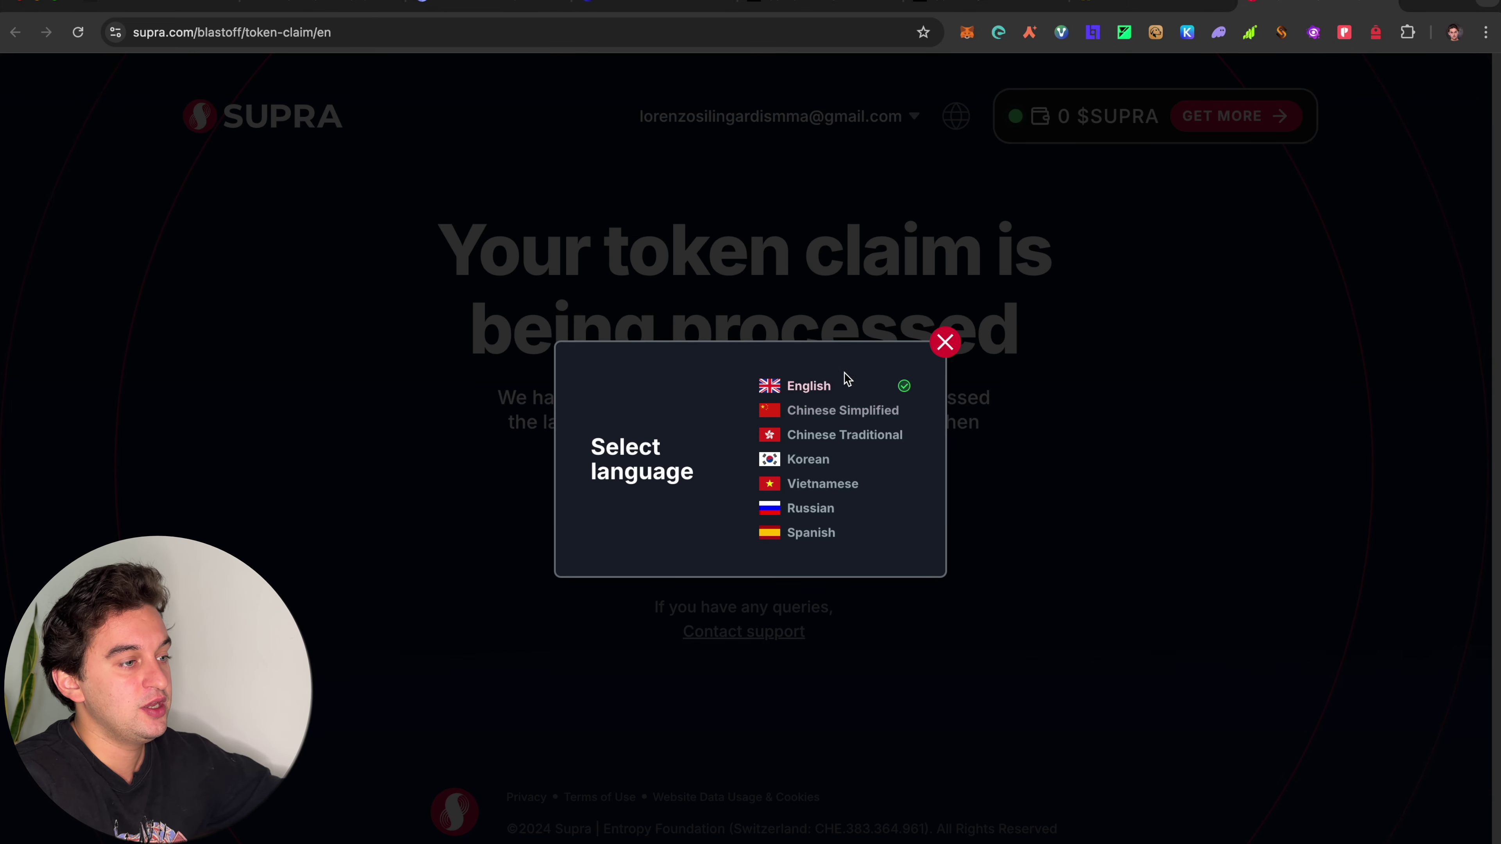
left_click(945, 344)
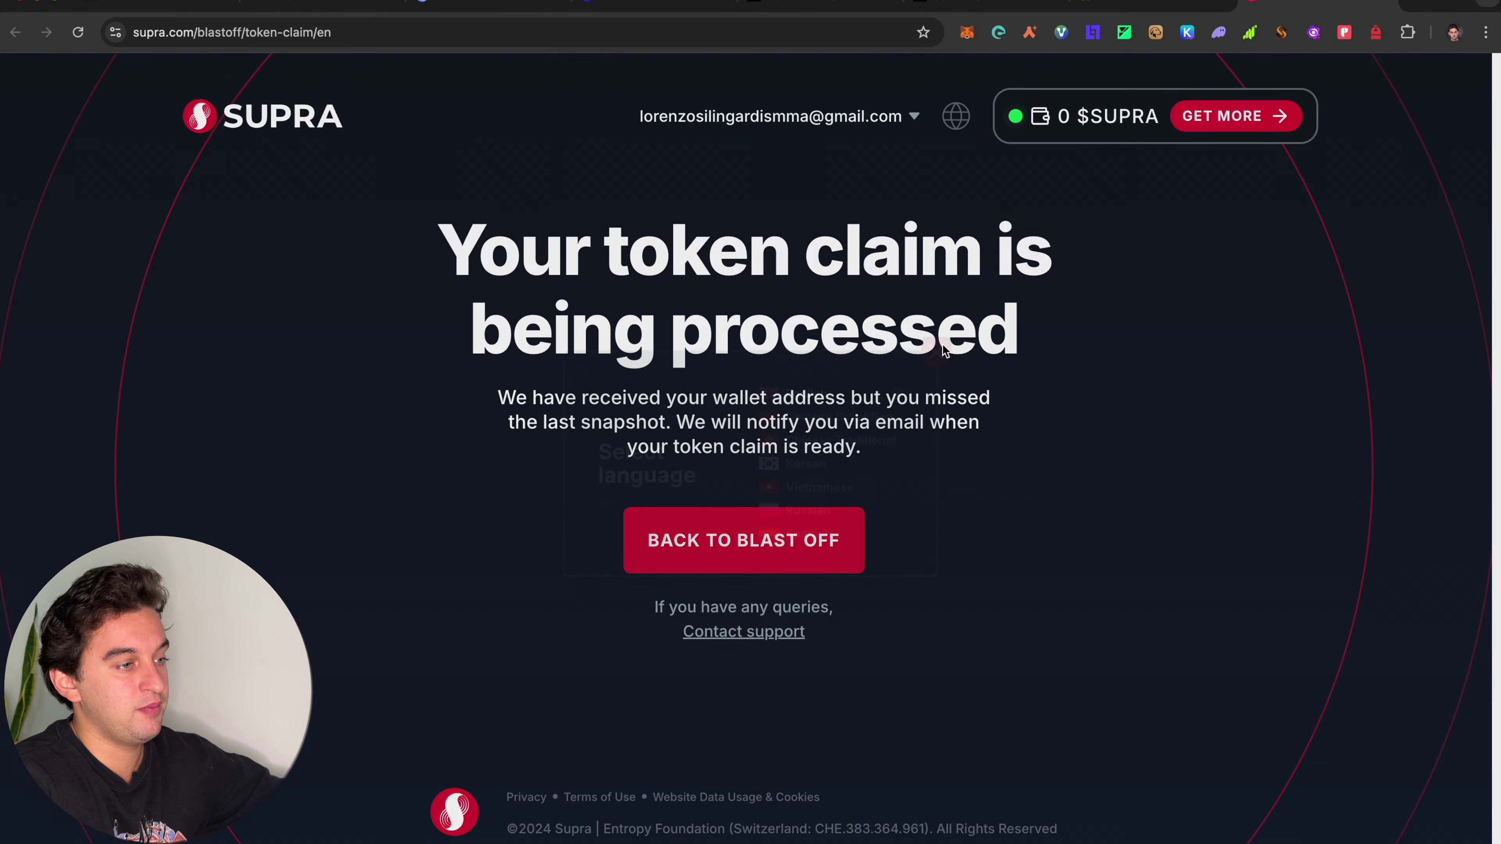
Go back to Supra's Blast Off page and examine the $SUPRA airdrop offer and its onboarding tasks
left_click(818, 558)
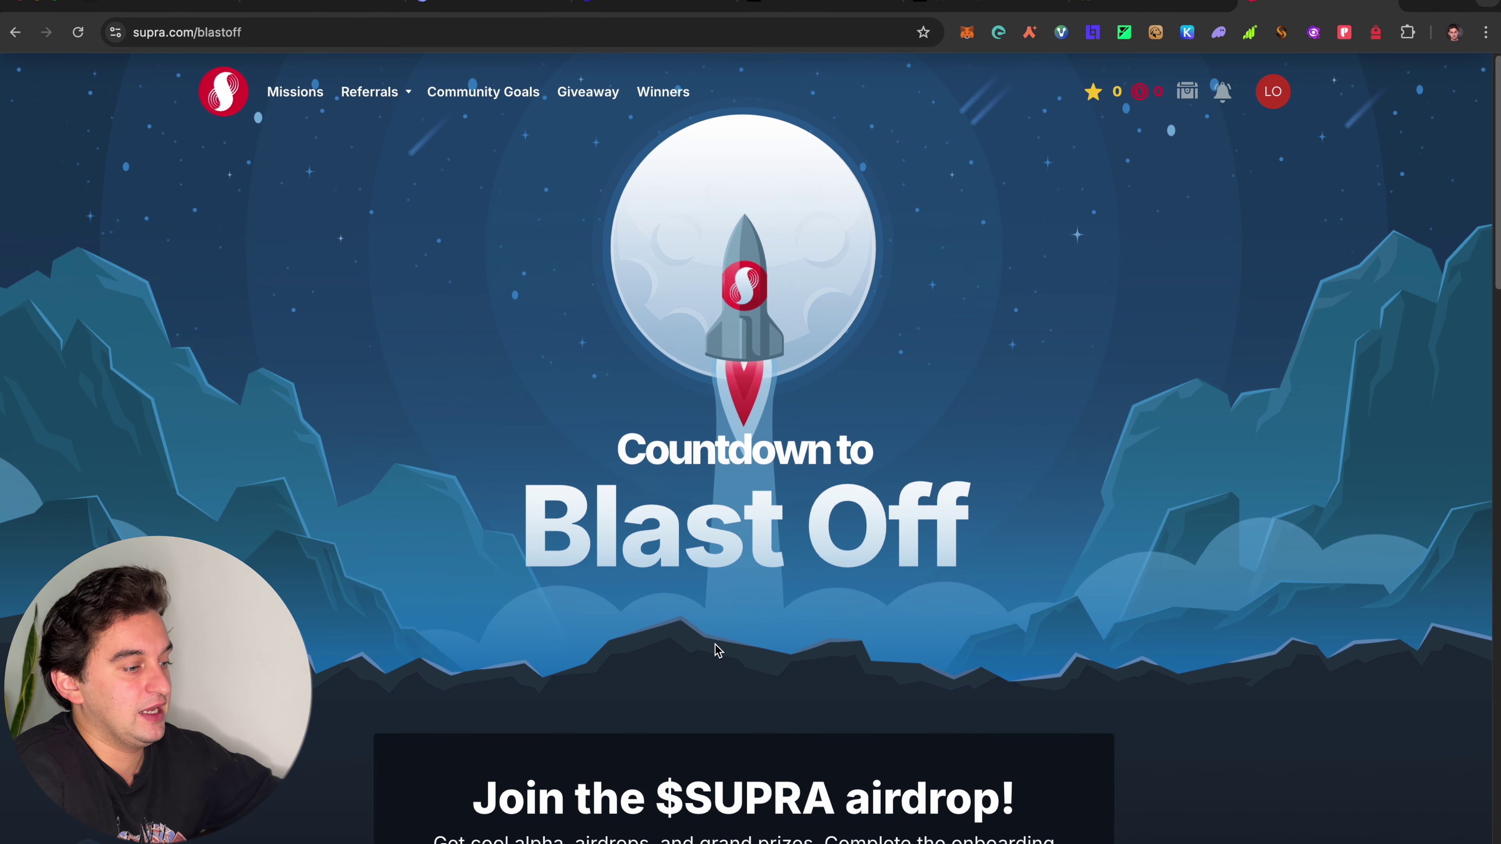
scroll(716, 650, "down", 6)
left_click_drag(471, 481, 836, 496)
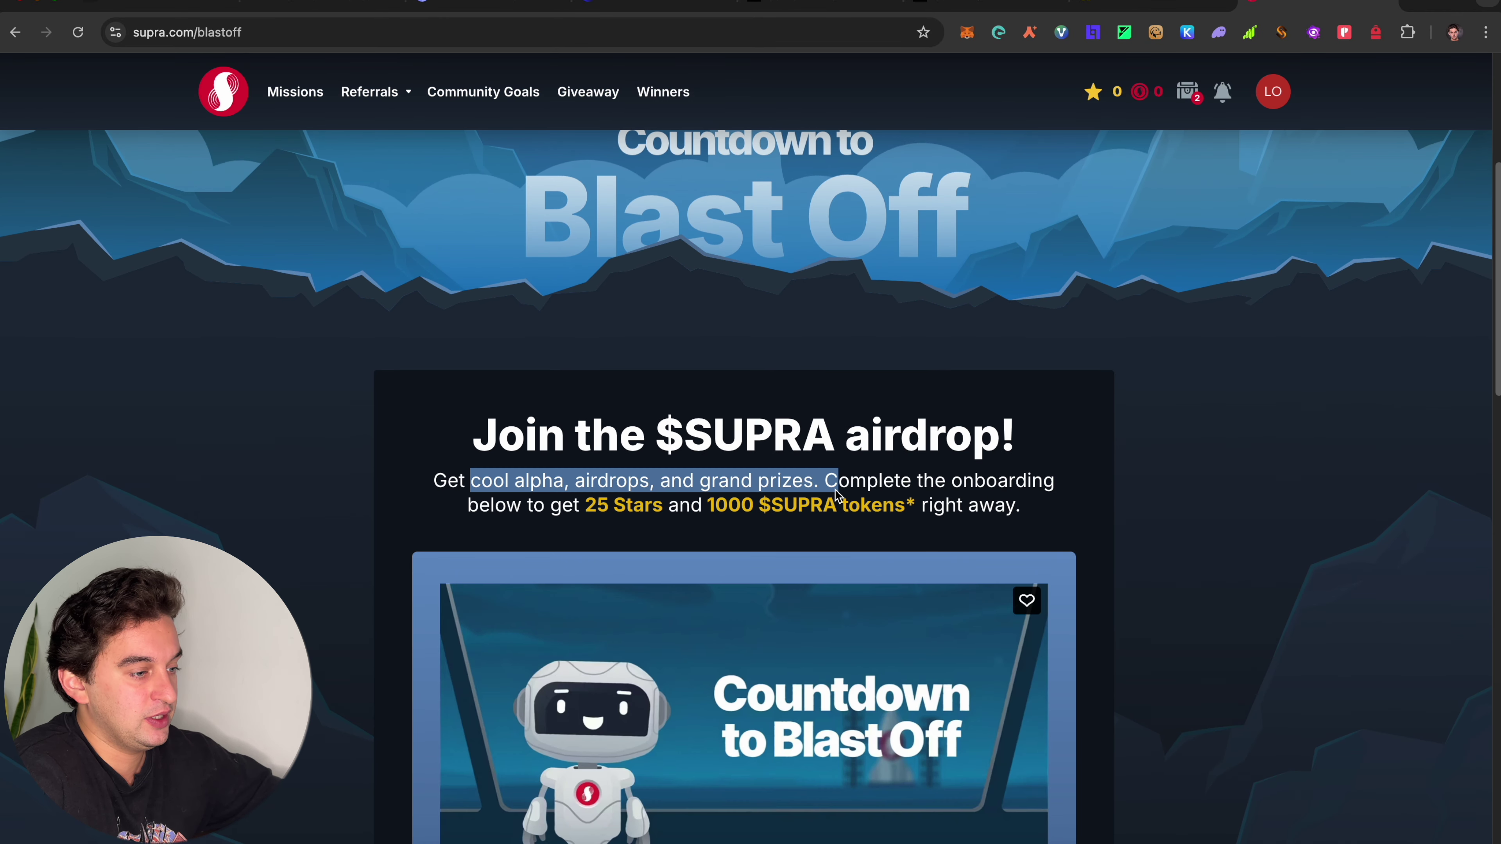
scroll(821, 510, "down", 15)
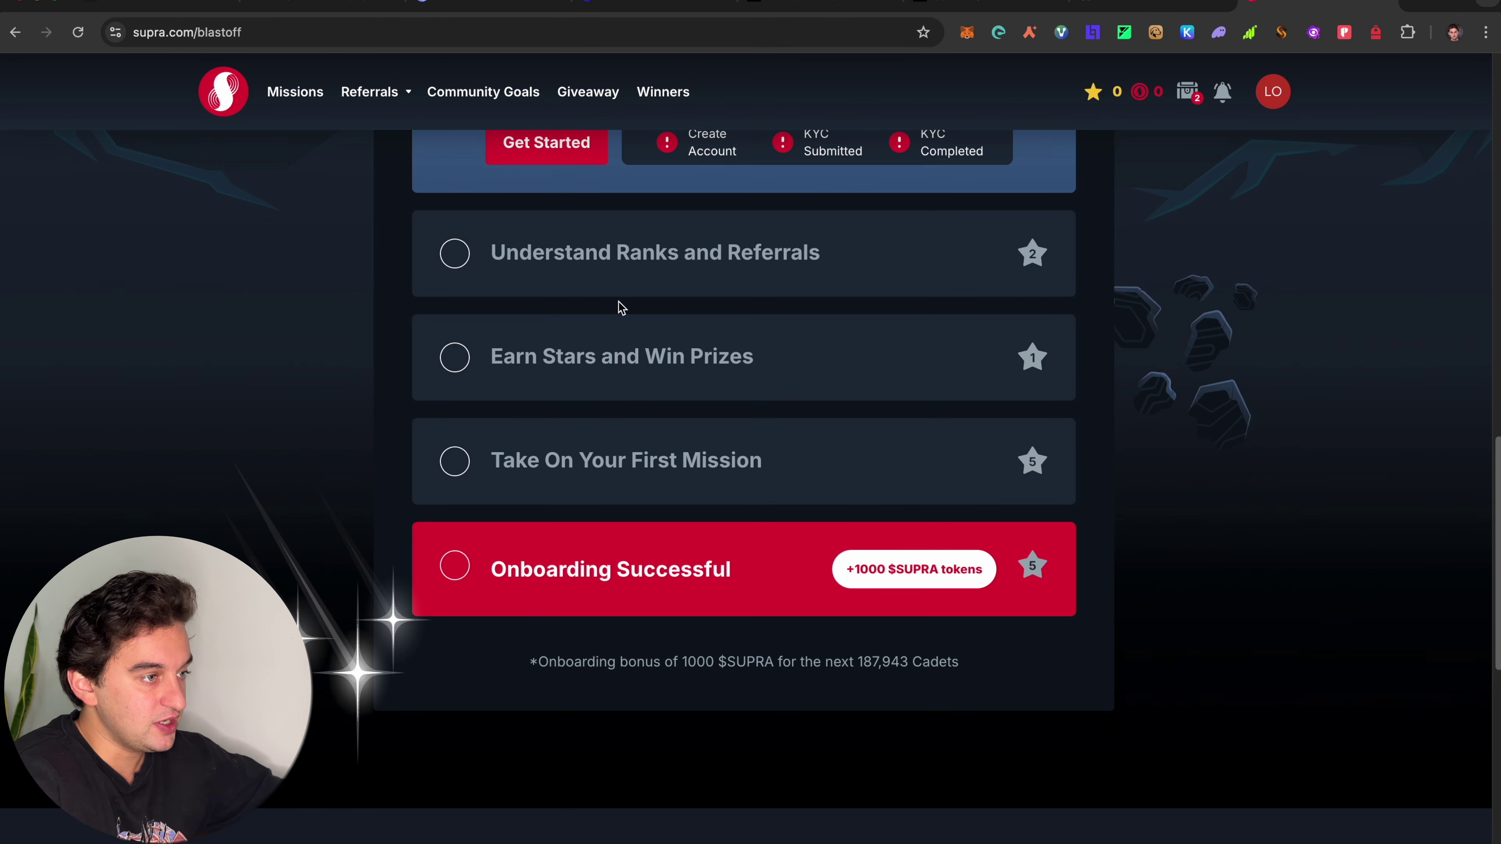